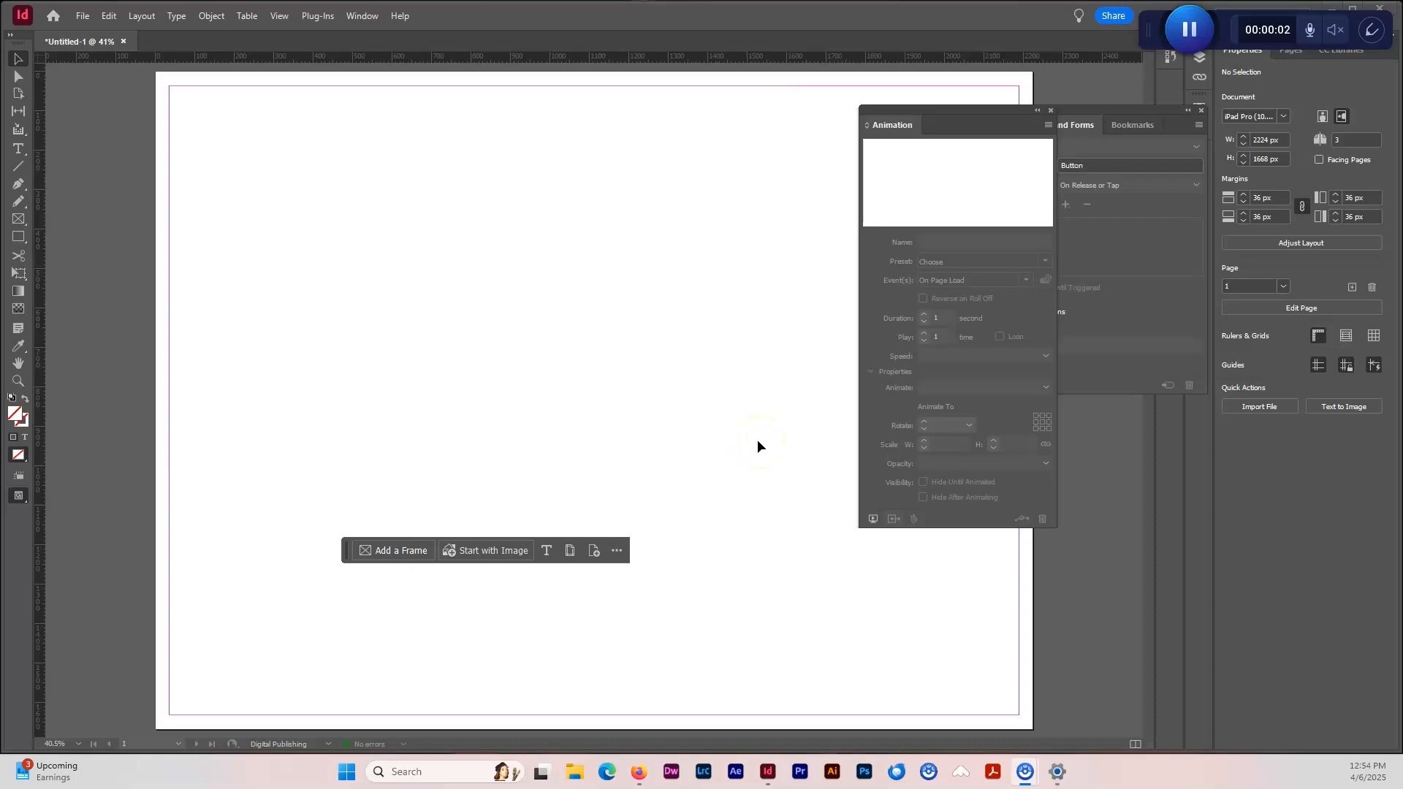
Step: Arrange the floating Animation and Buttons and Forms panels side by side so both are fully visible
left_click_drag(942, 110, 895, 115)
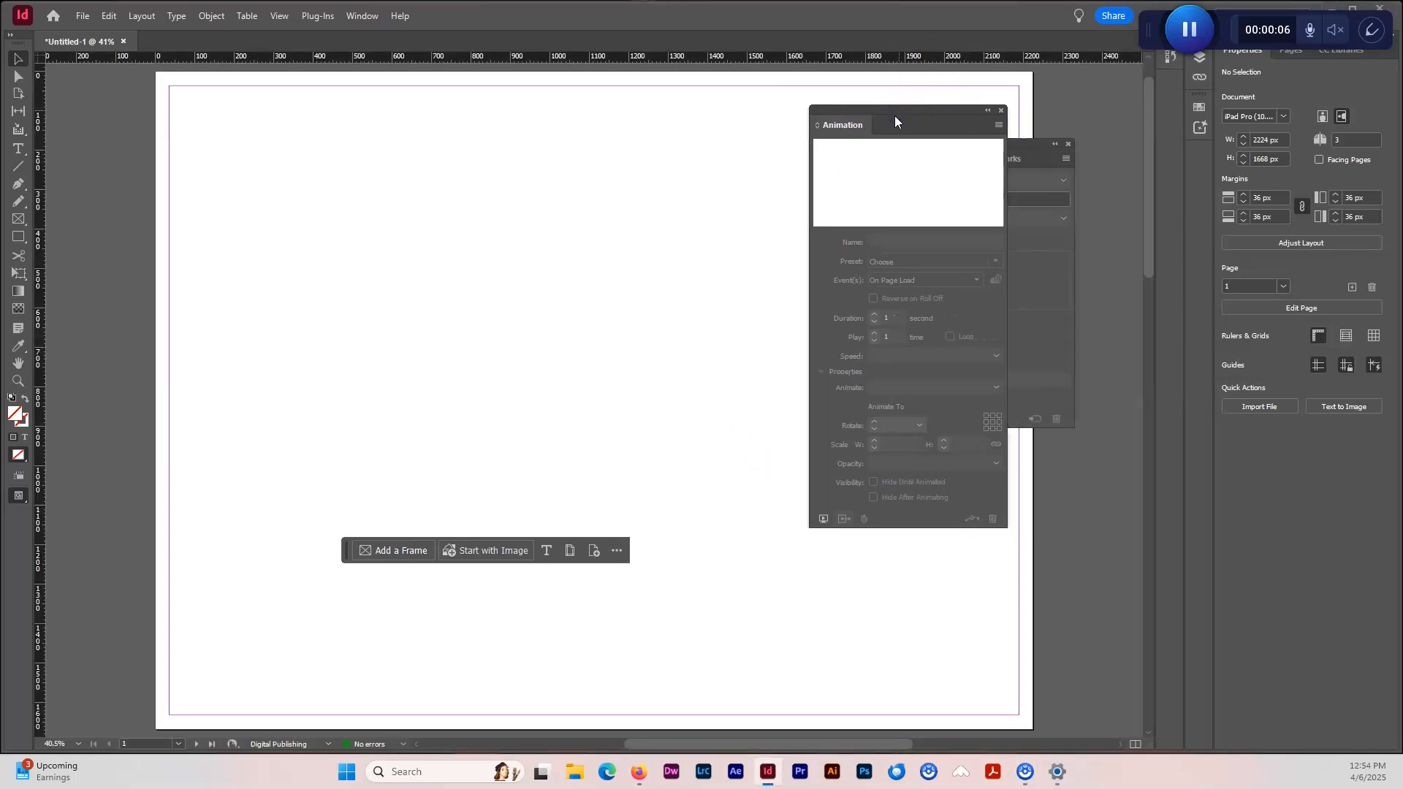
left_click_drag(1028, 142, 1166, 115)
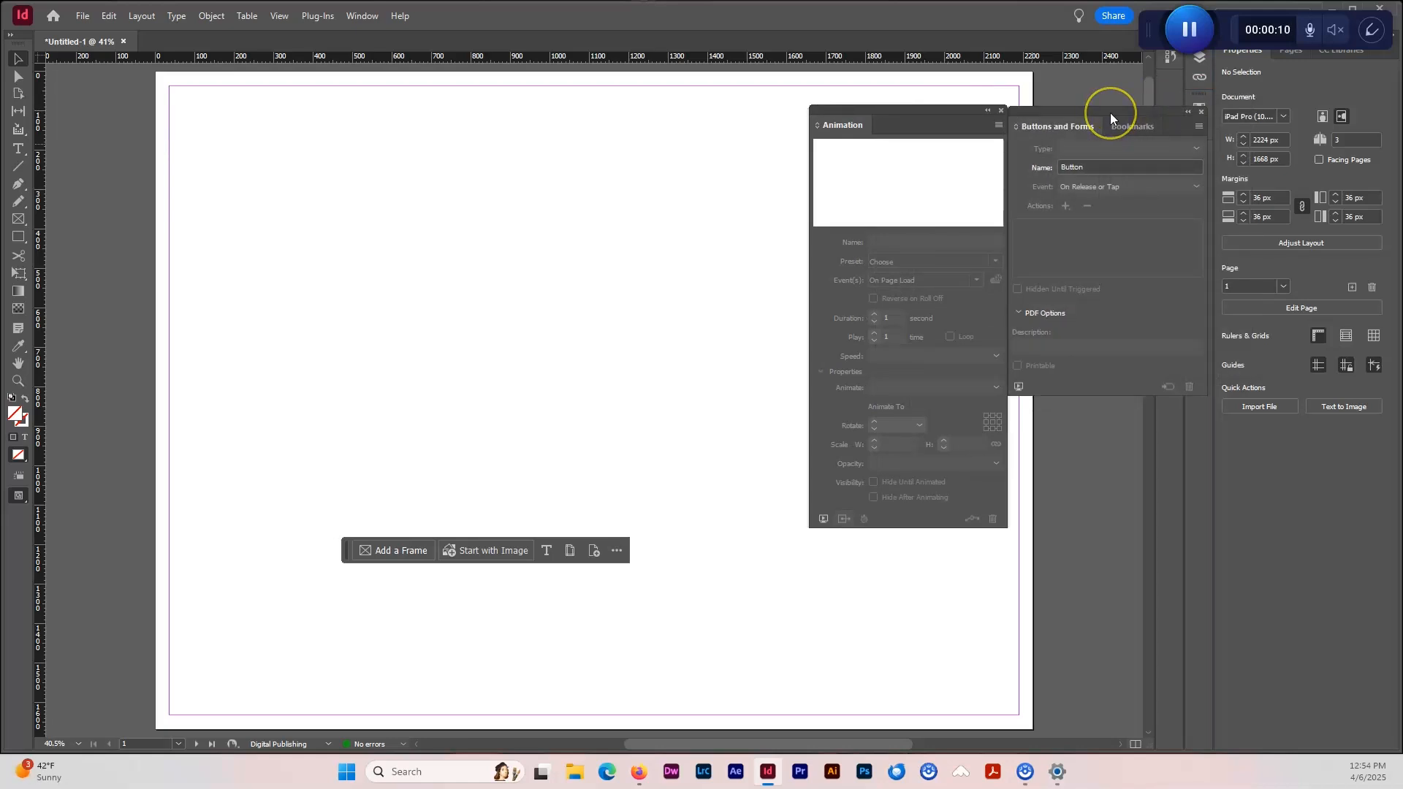
left_click(1059, 127)
left_click_drag(946, 112, 938, 115)
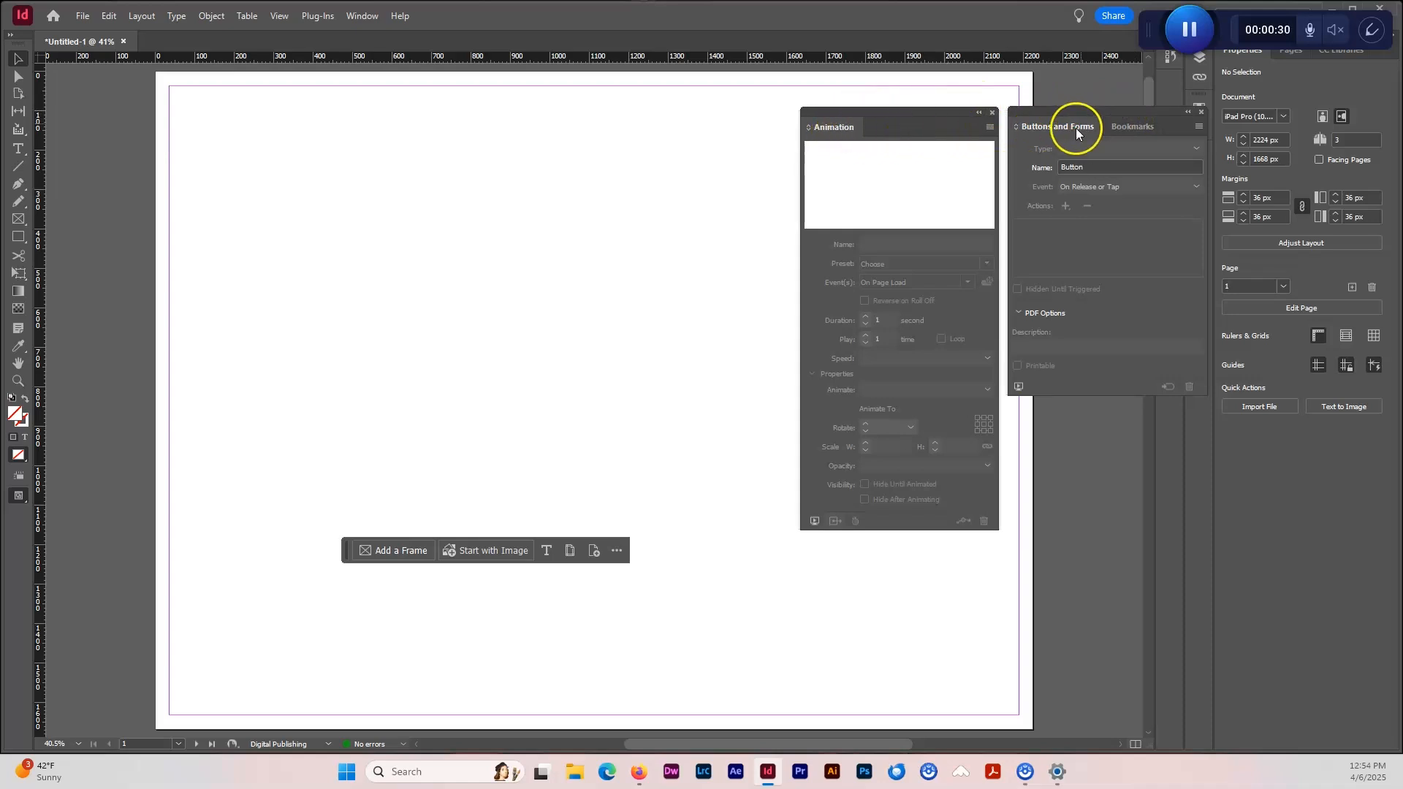
left_click(365, 16)
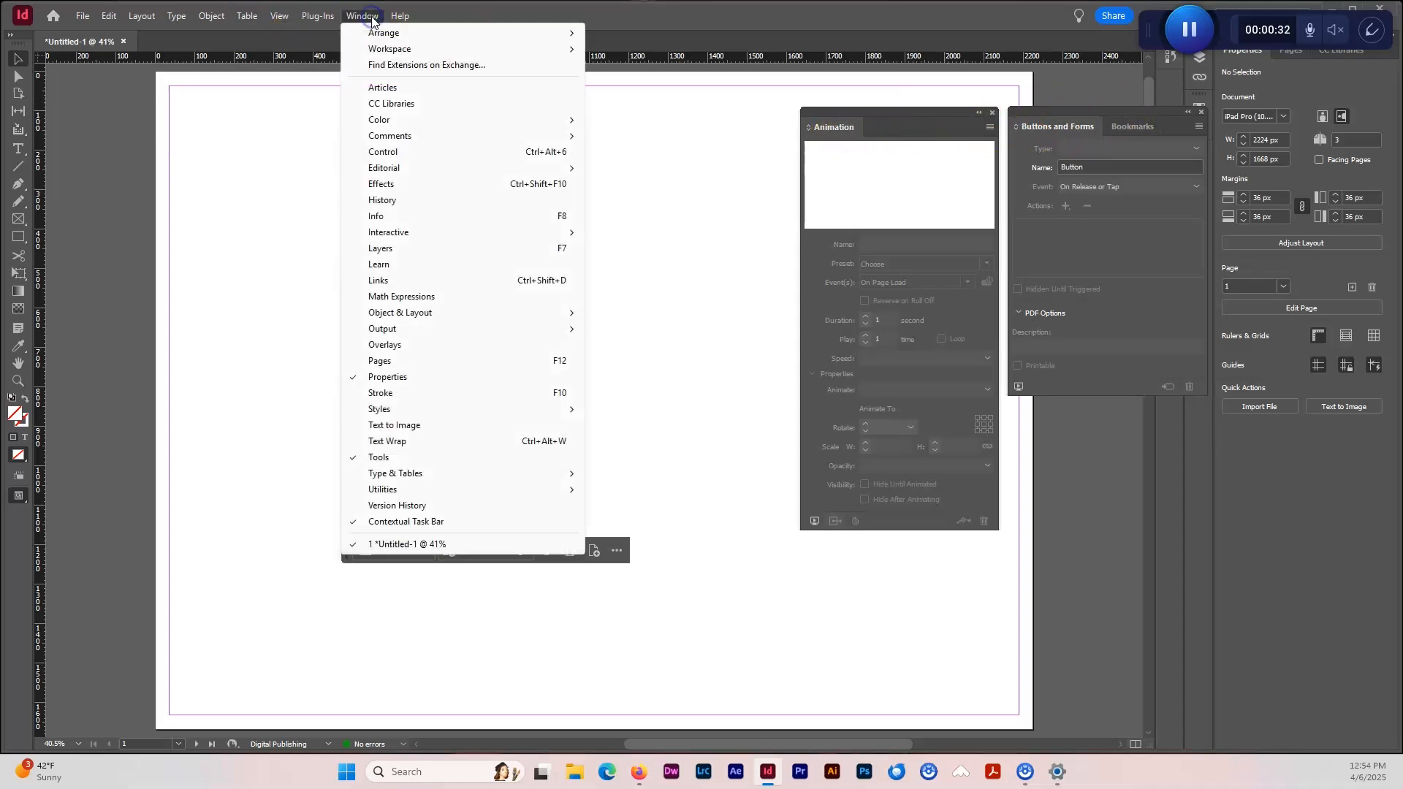
mouse_move(520, 231)
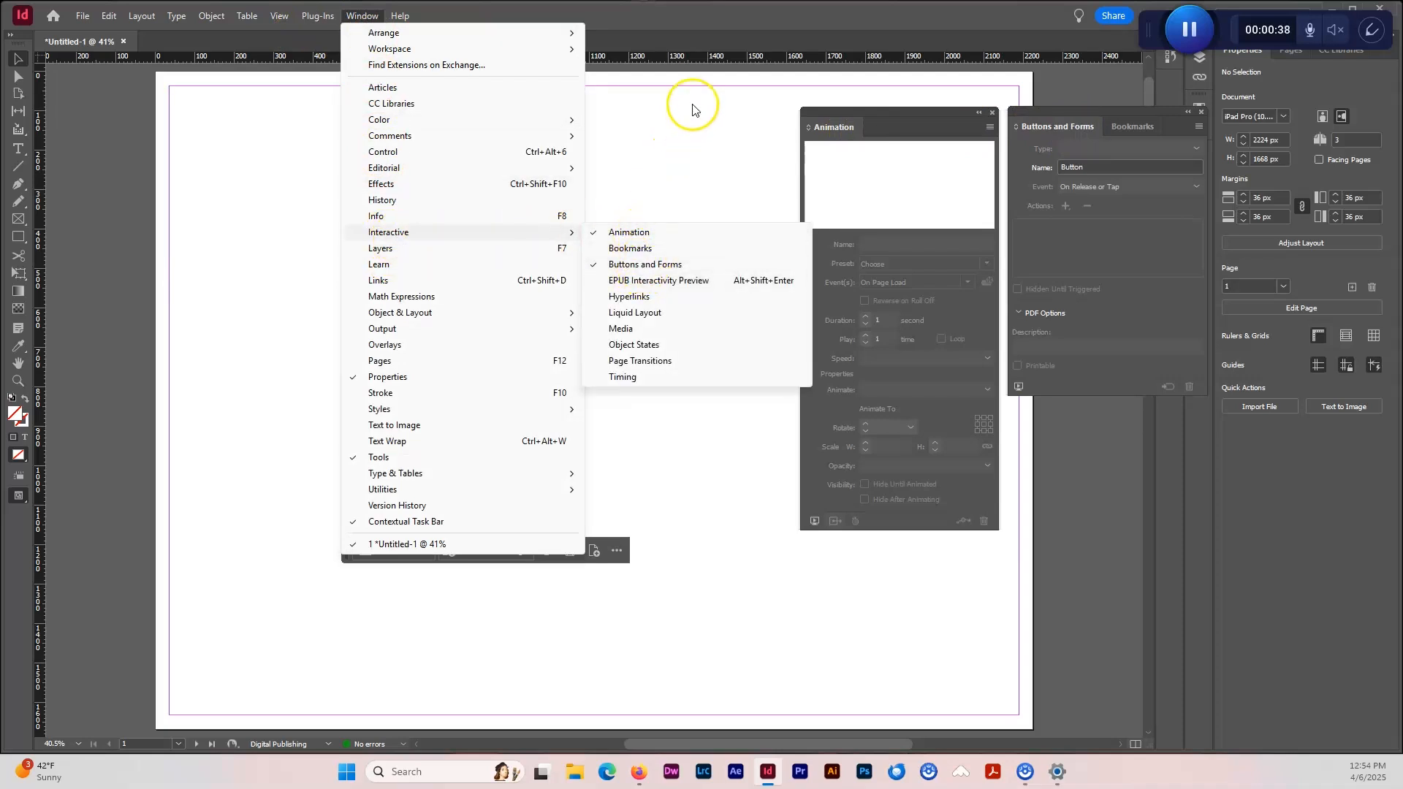
left_click(683, 132)
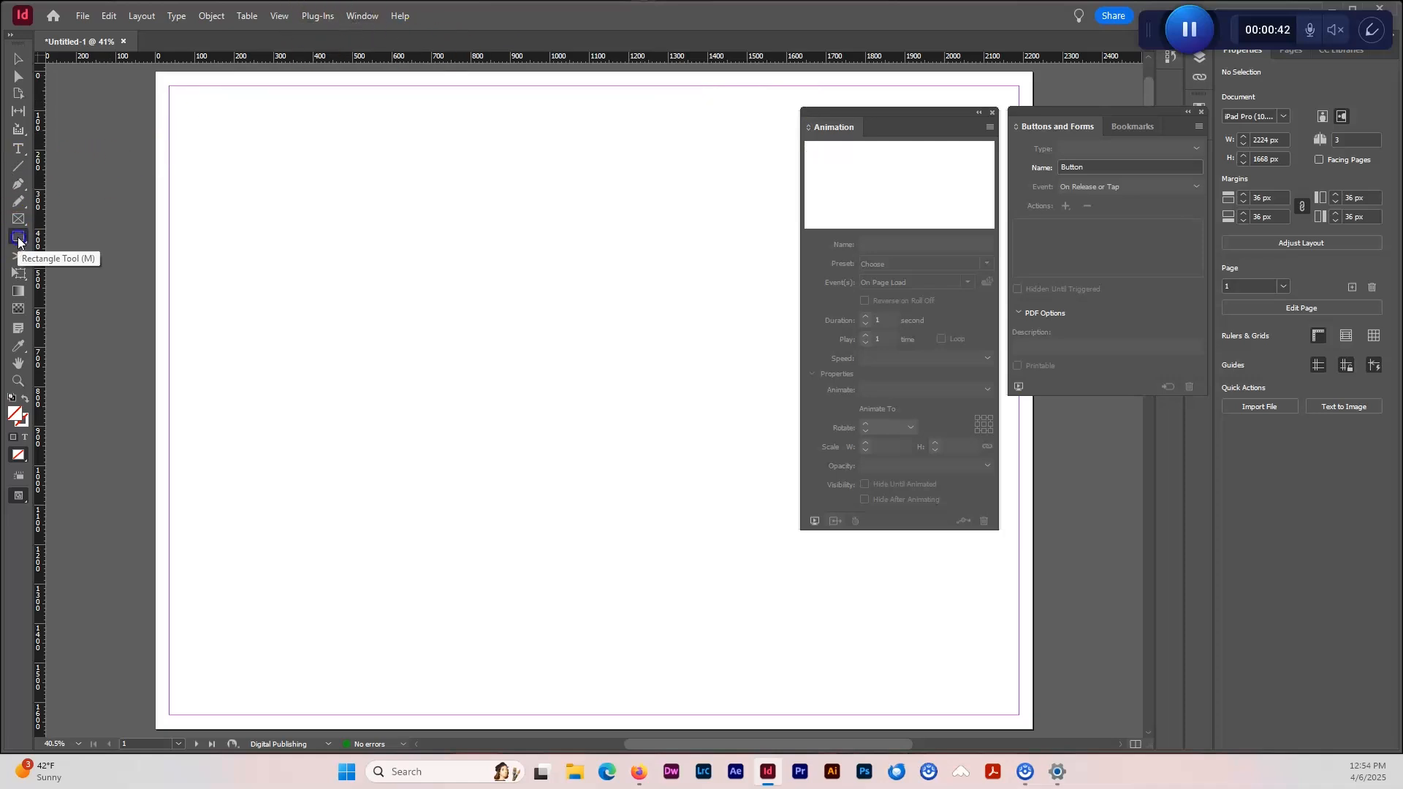
Step: Draw a circle about 332 px in diameter in the upper middle of the page and fill it with red ff1b11
left_click_drag(18, 236, 74, 274)
left_click_drag(529, 186, 660, 318)
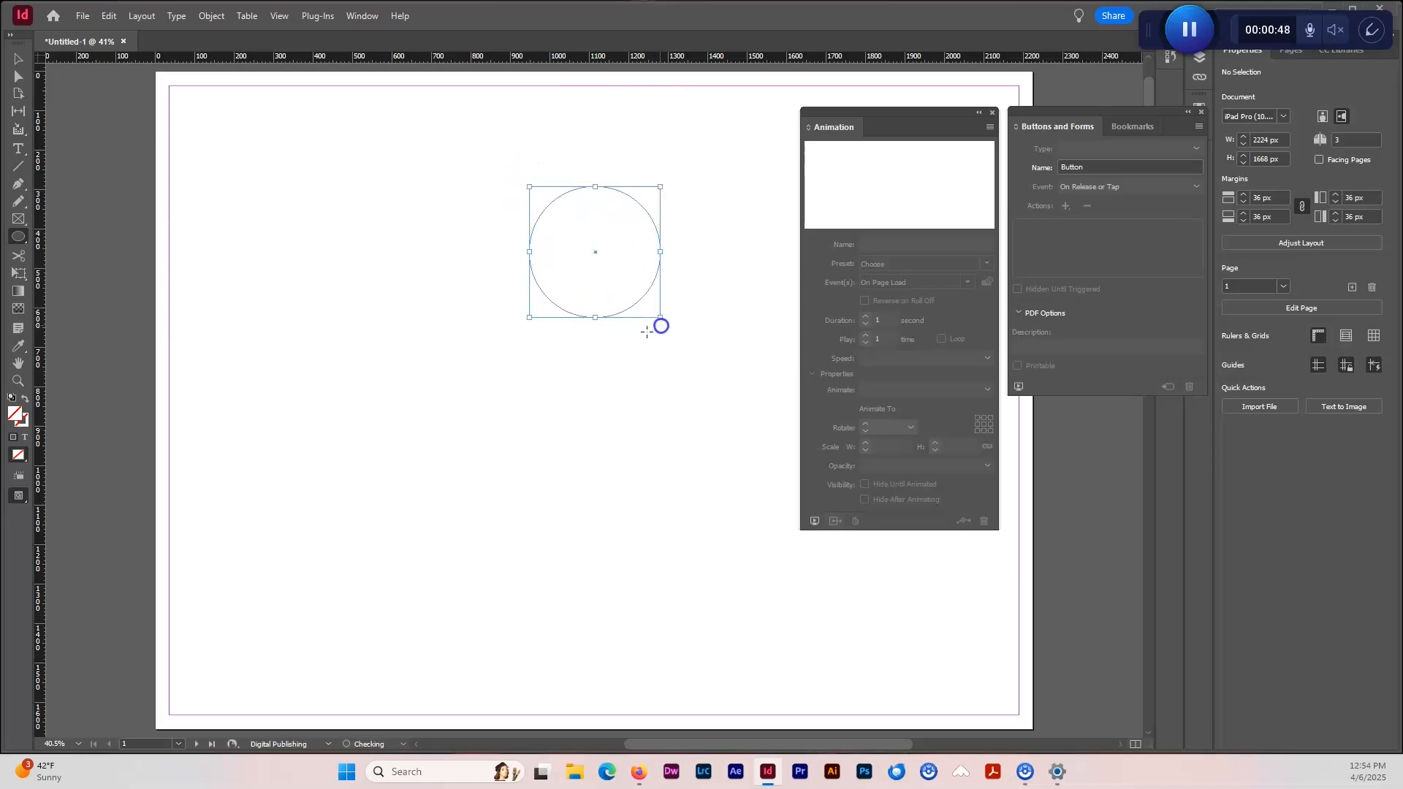
double_click(17, 415)
mouse_move(694, 371)
left_mouse_down()
mouse_move(663, 314)
mouse_move(525, 467)
left_mouse_up()
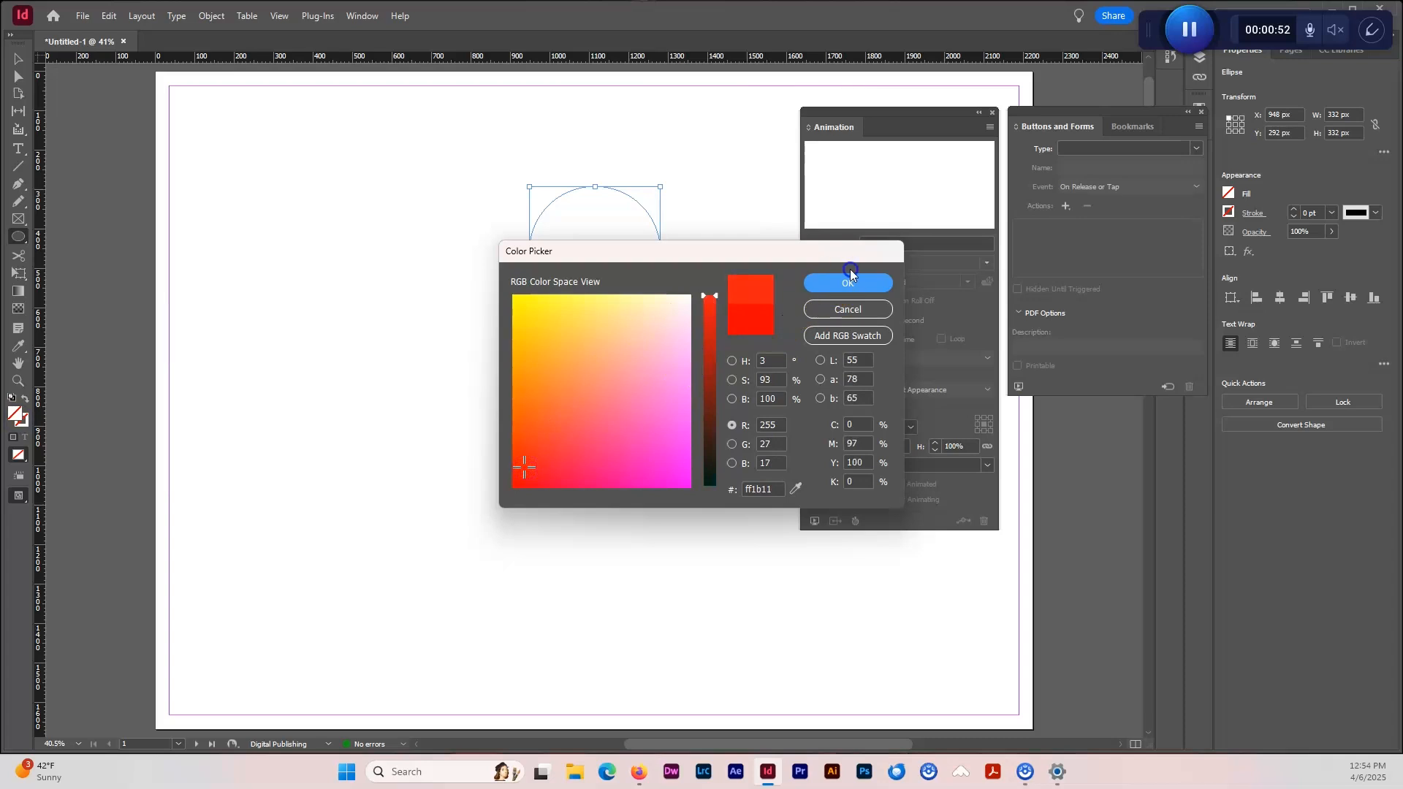
left_click(848, 278)
Step: Move the red circle to about X 1020 px, Y 340 px and apply the Pulse animation preset to it
left_click(18, 58)
mouse_move(635, 287)
left_mouse_down()
mouse_move(655, 266)
mouse_move(633, 265)
mouse_move(634, 279)
left_mouse_up()
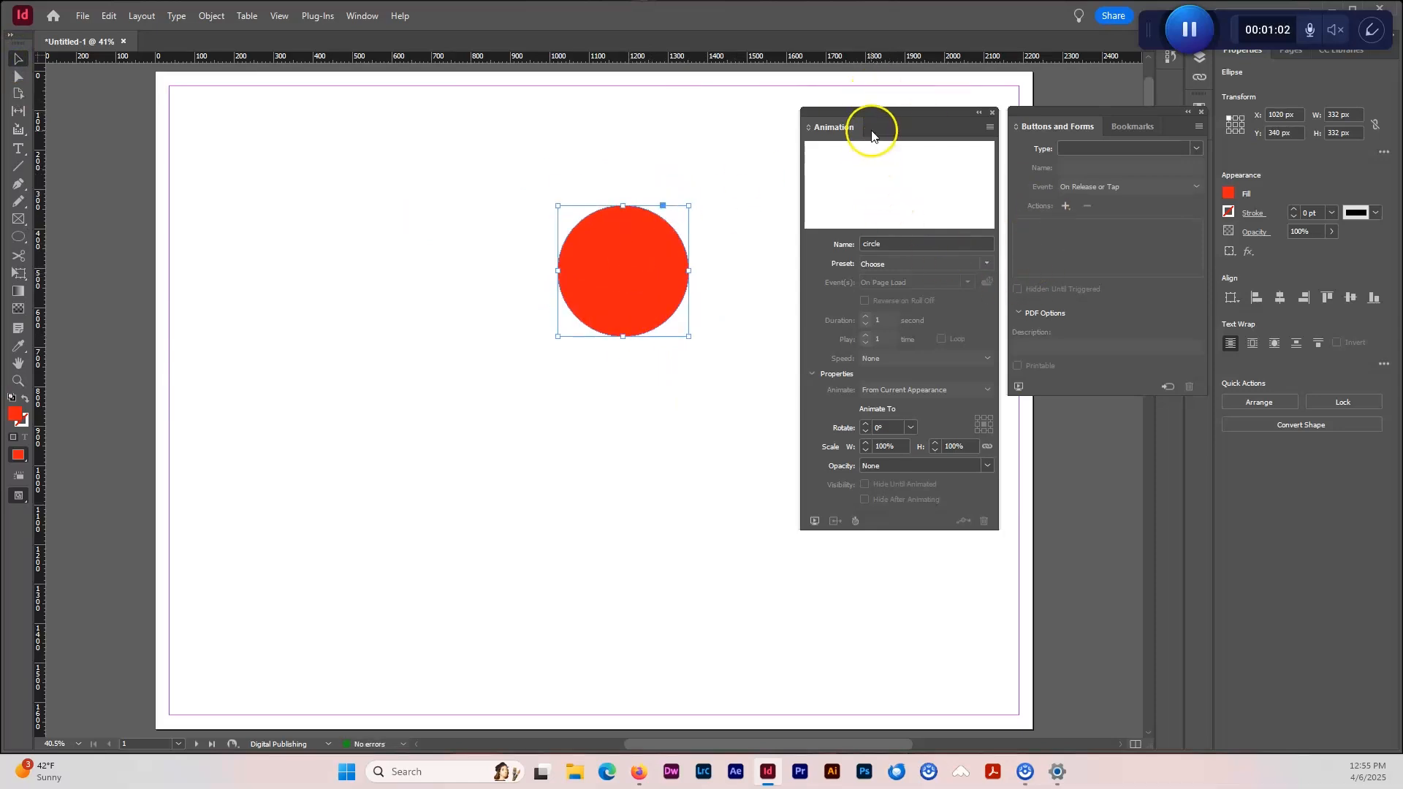
left_click(986, 263)
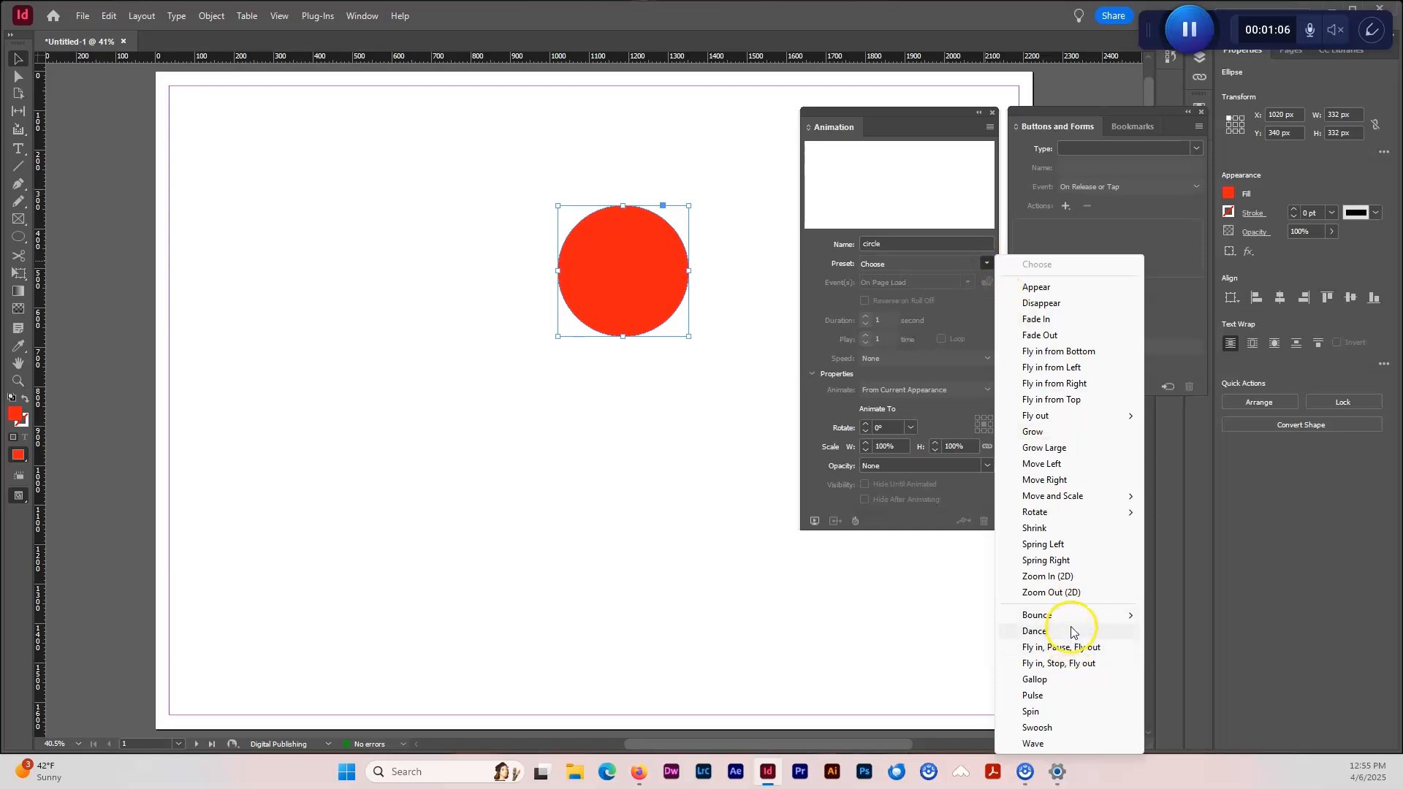
left_click(1051, 696)
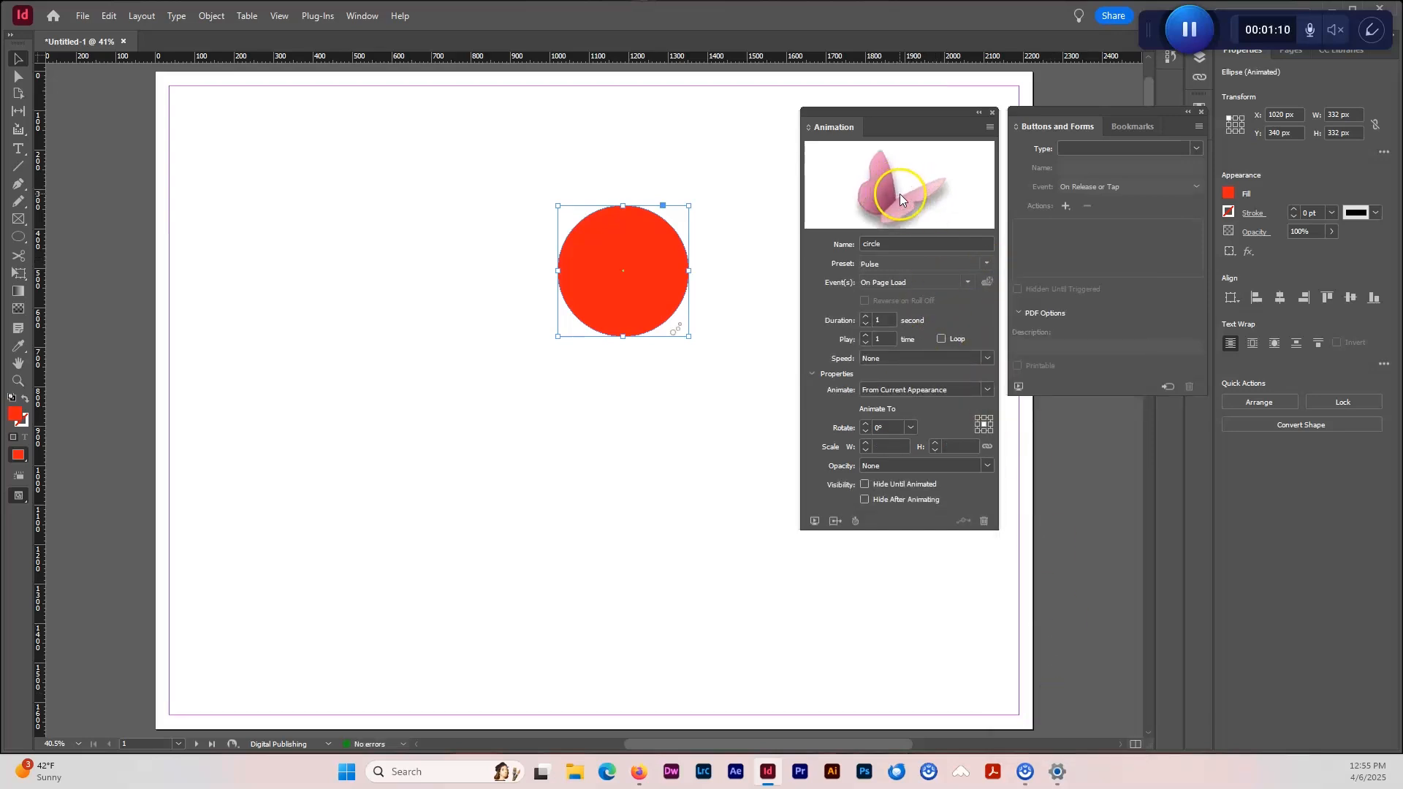
Step: Set the circle's animation duration to 0.5 seconds and preview the animation in the EPUB Interactivity Preview
left_click(863, 320)
key("BackSpace")
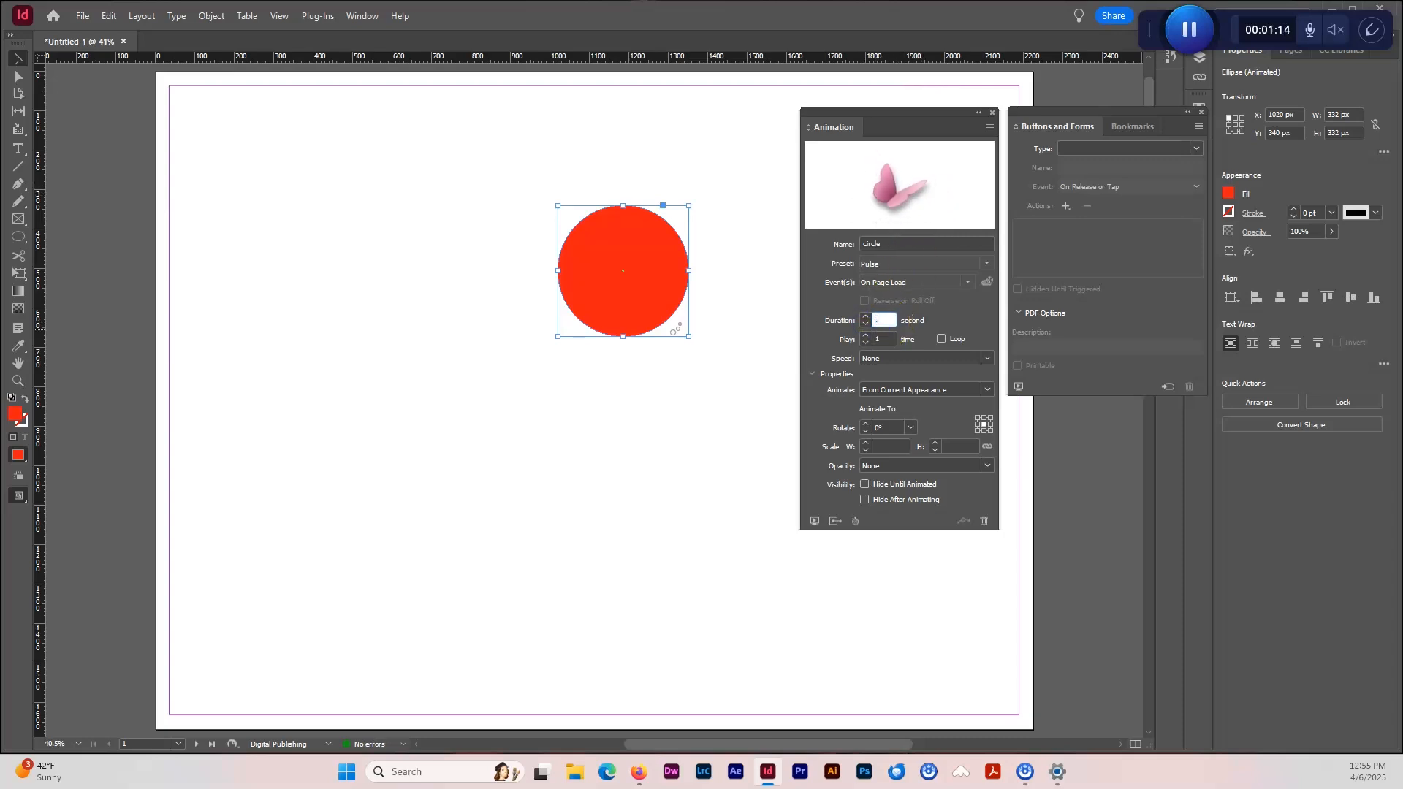
type(".5")
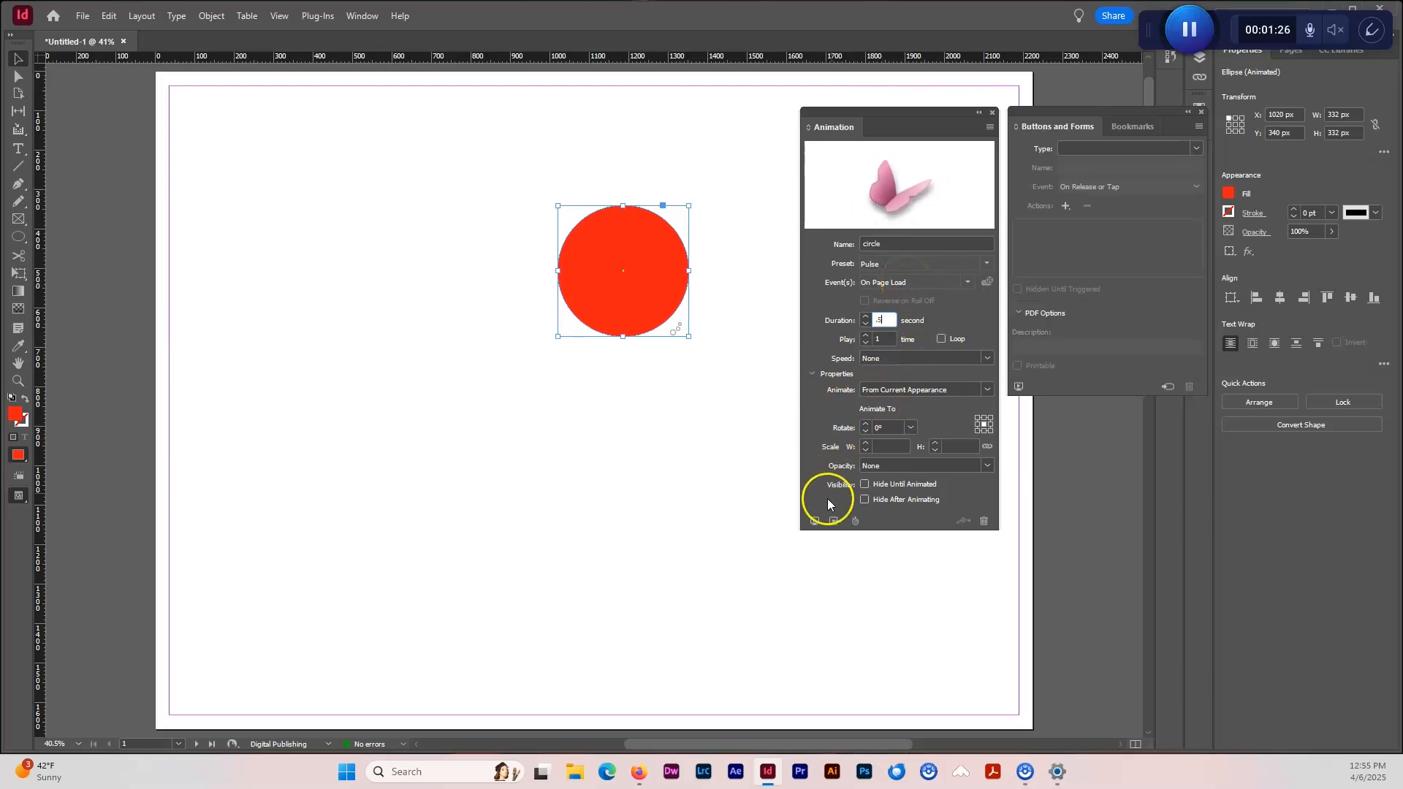
left_click(813, 522)
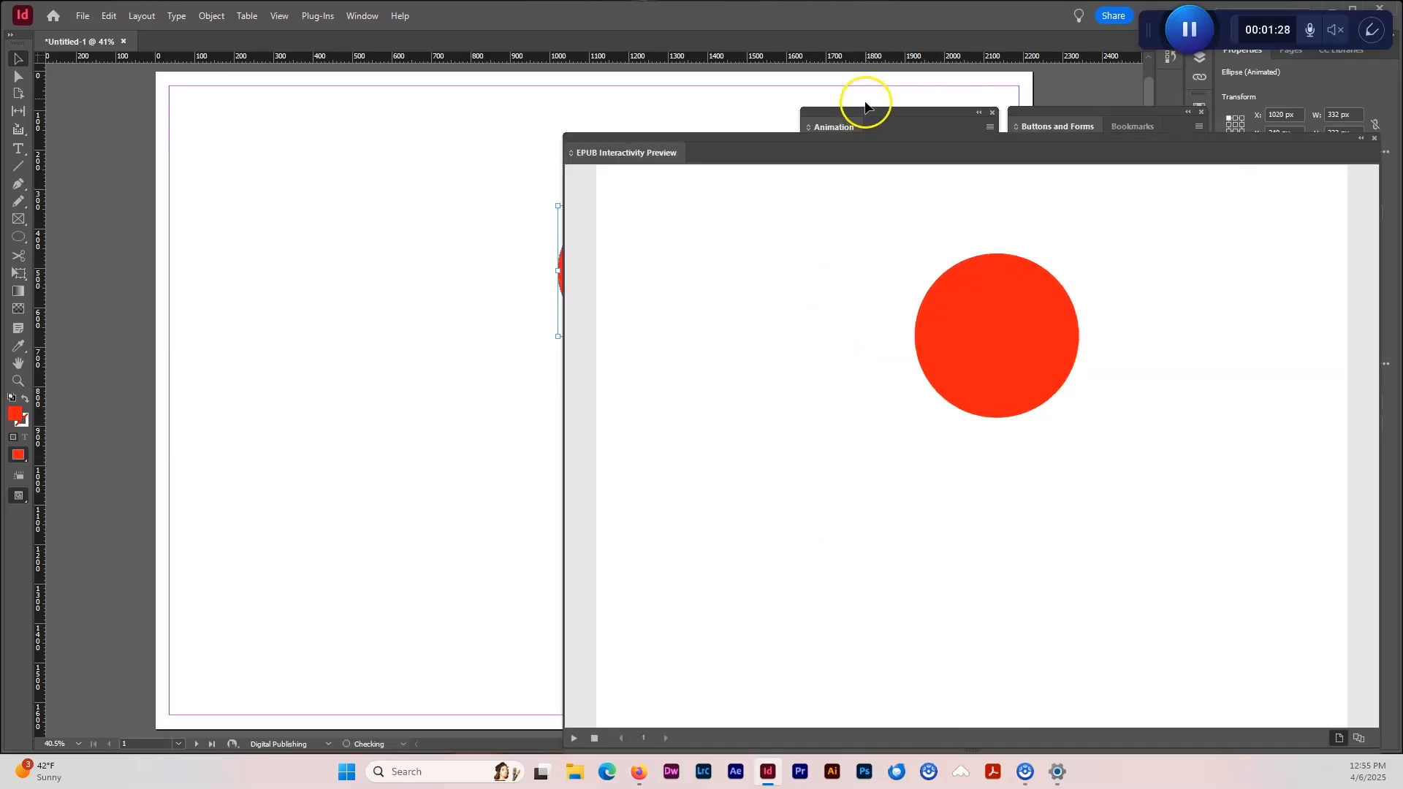
left_click_drag(938, 139, 836, 110)
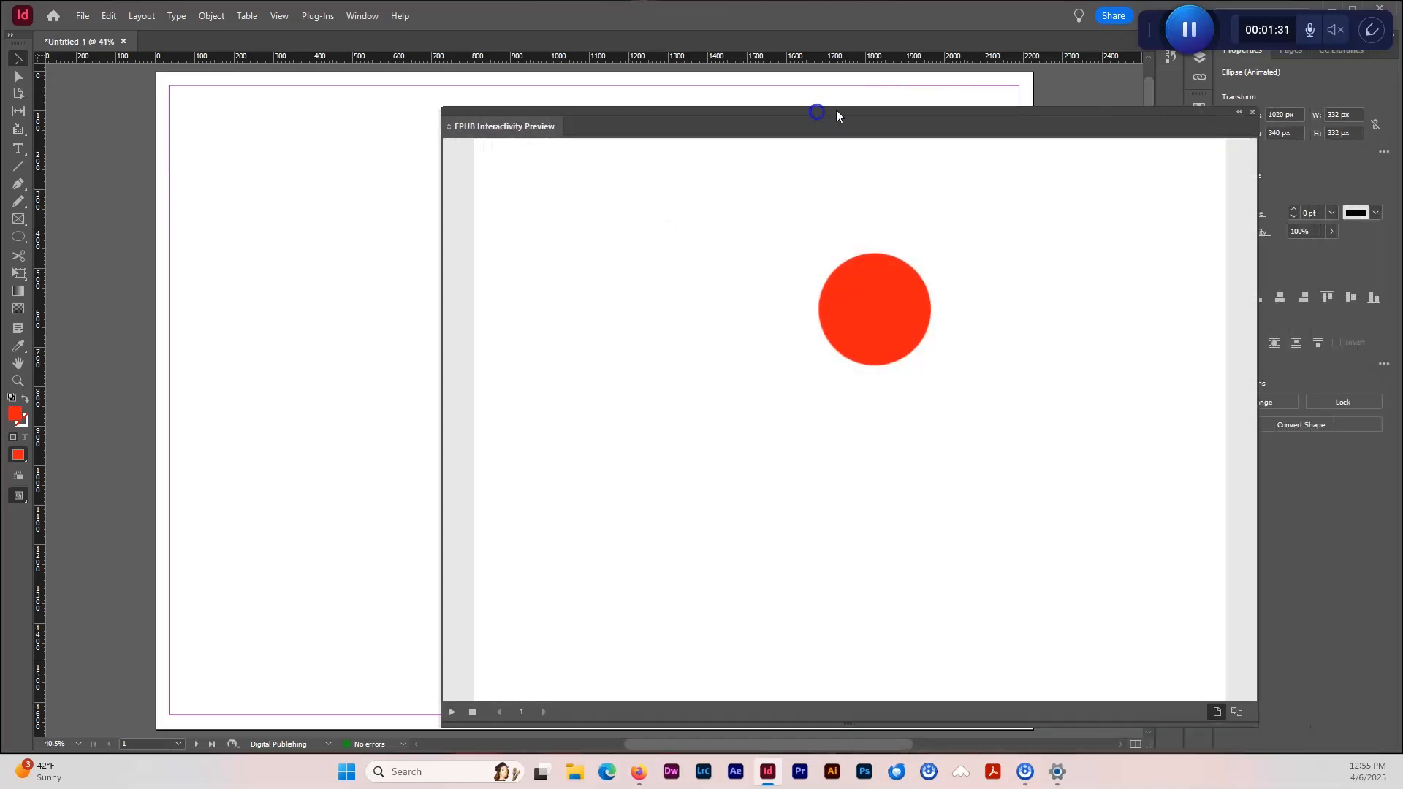
left_click(1253, 112)
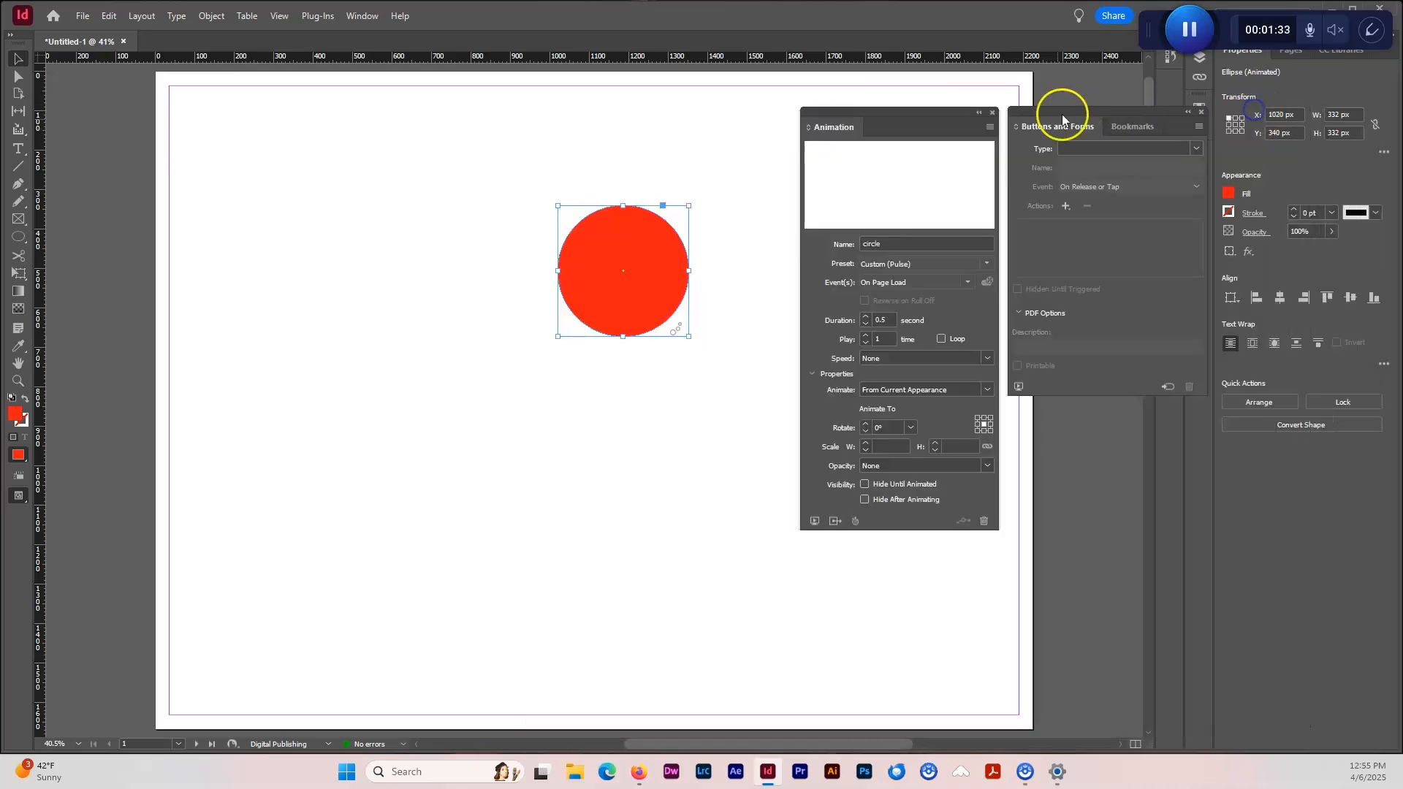
Step: Make the circle's pulse animation loop and preview it
left_click(942, 338)
left_click(815, 521)
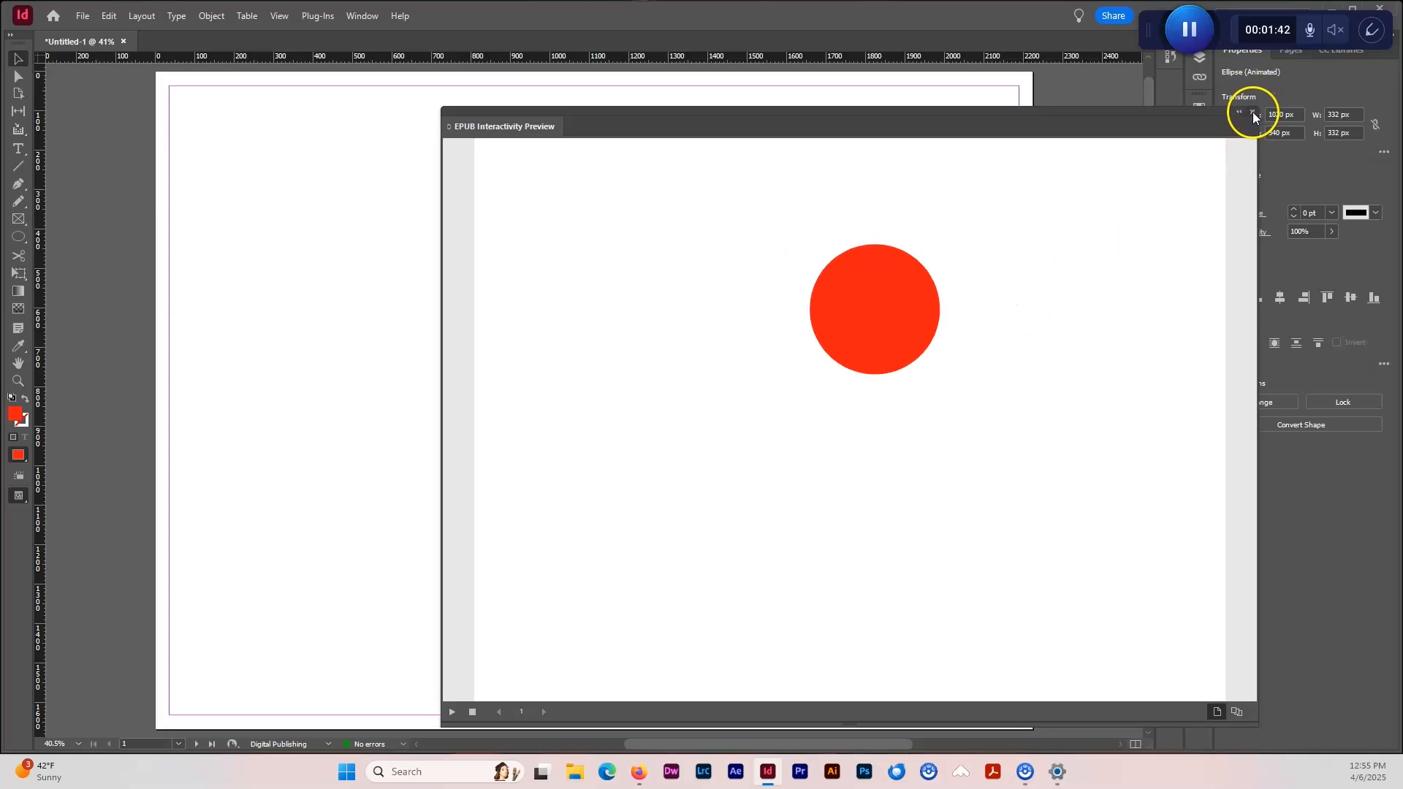
left_click(1253, 113)
Step: Set the circle's animation duration to 1 second and preview the pulse again
left_click(886, 319)
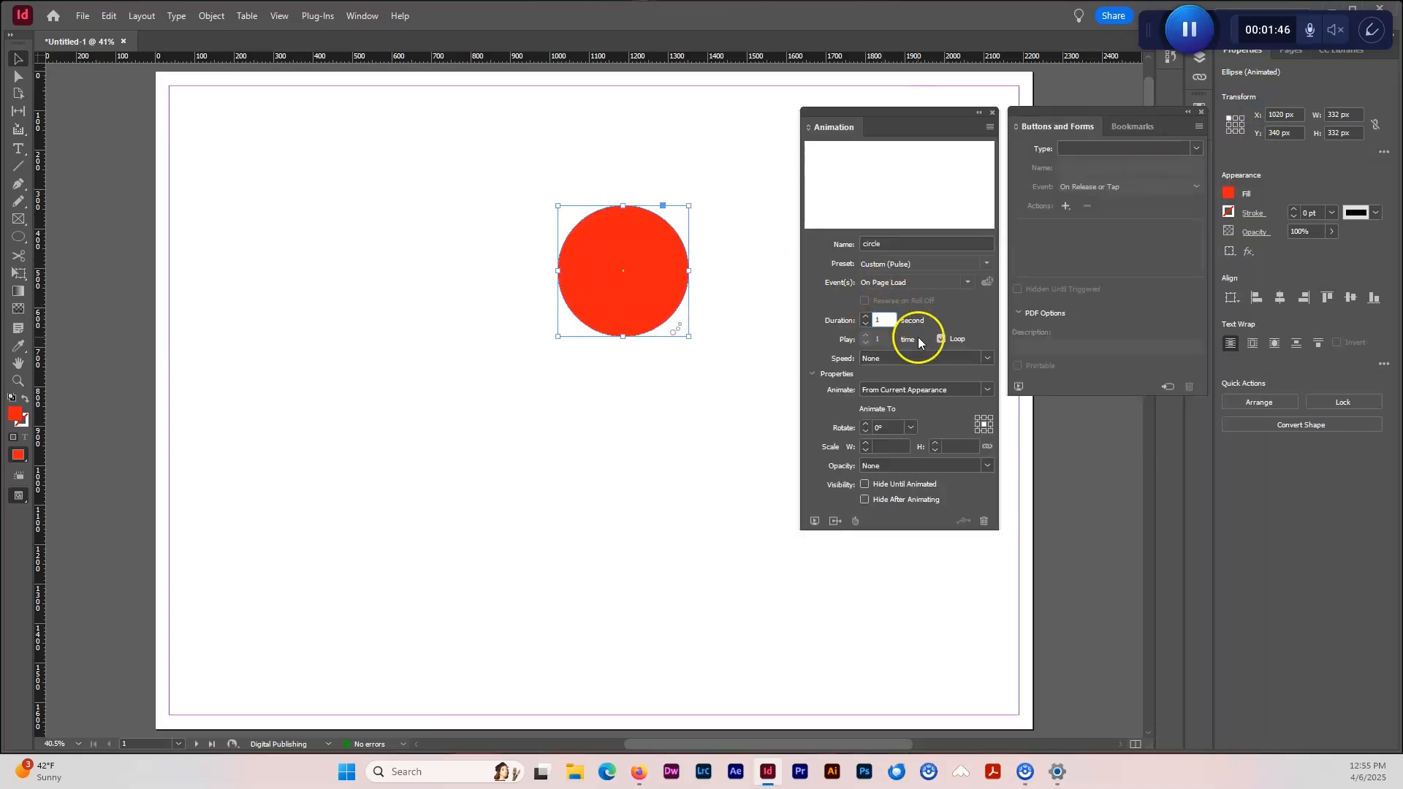
left_click(815, 520)
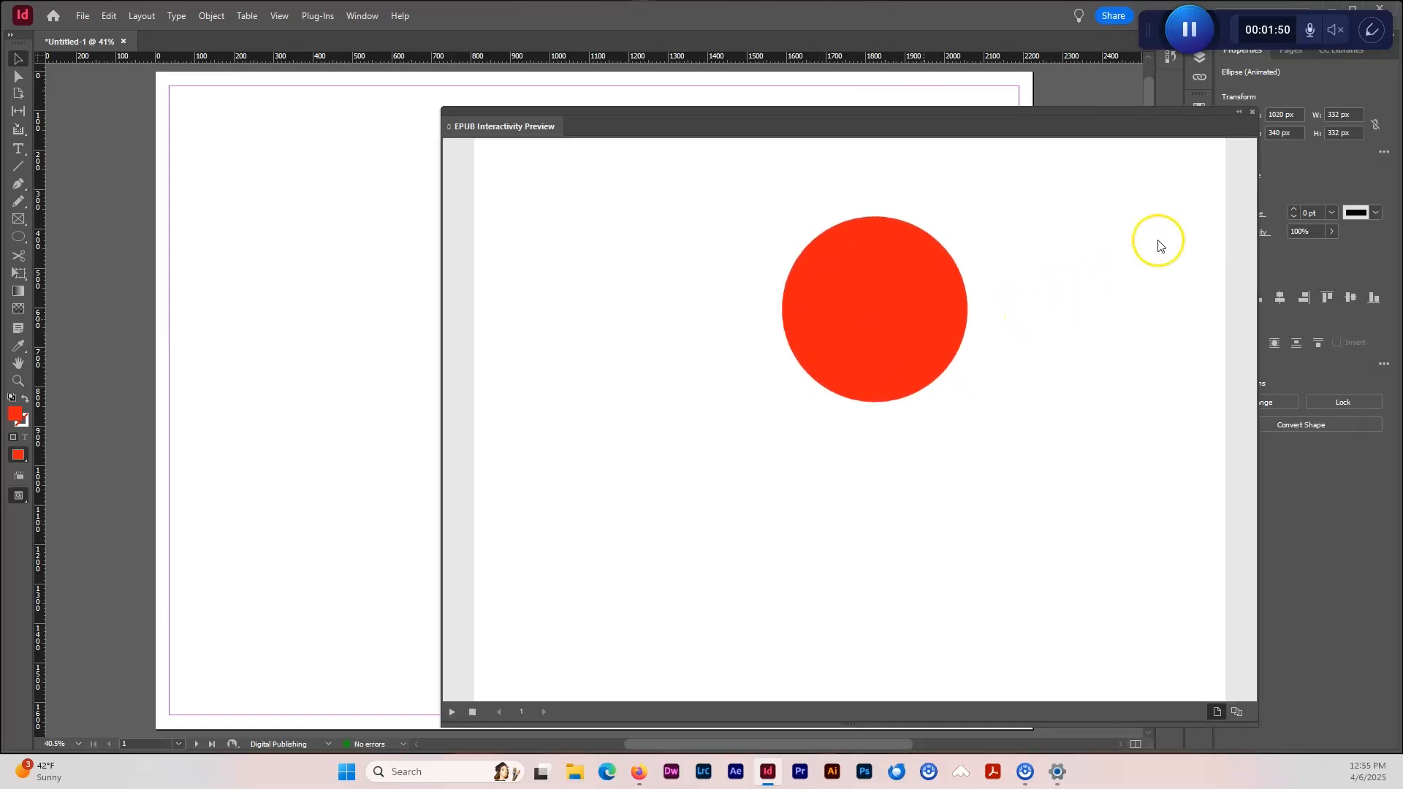
left_click(1252, 114)
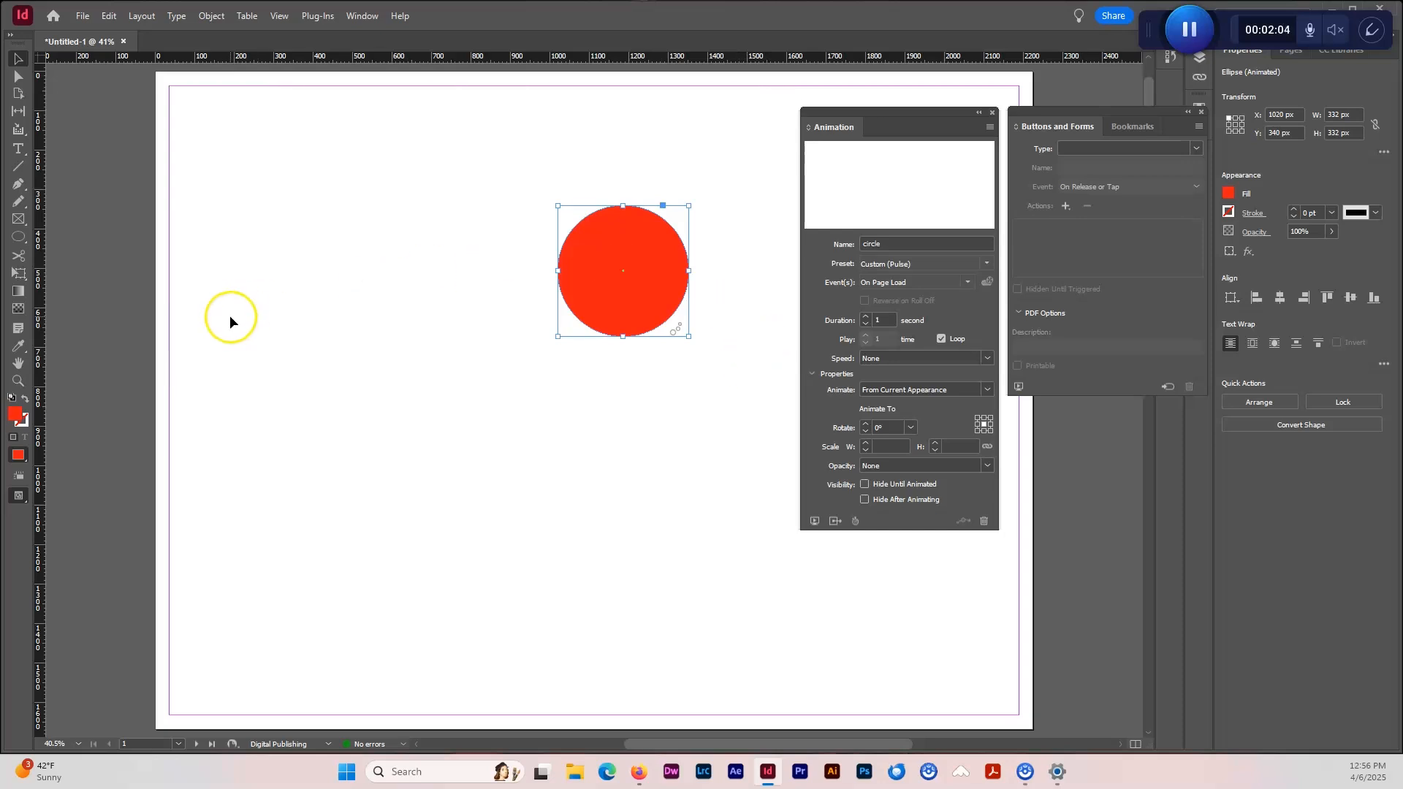
Step: Draw a rectangle about 292 by 154 px below the circle and fill it with a light red
left_click(18, 221)
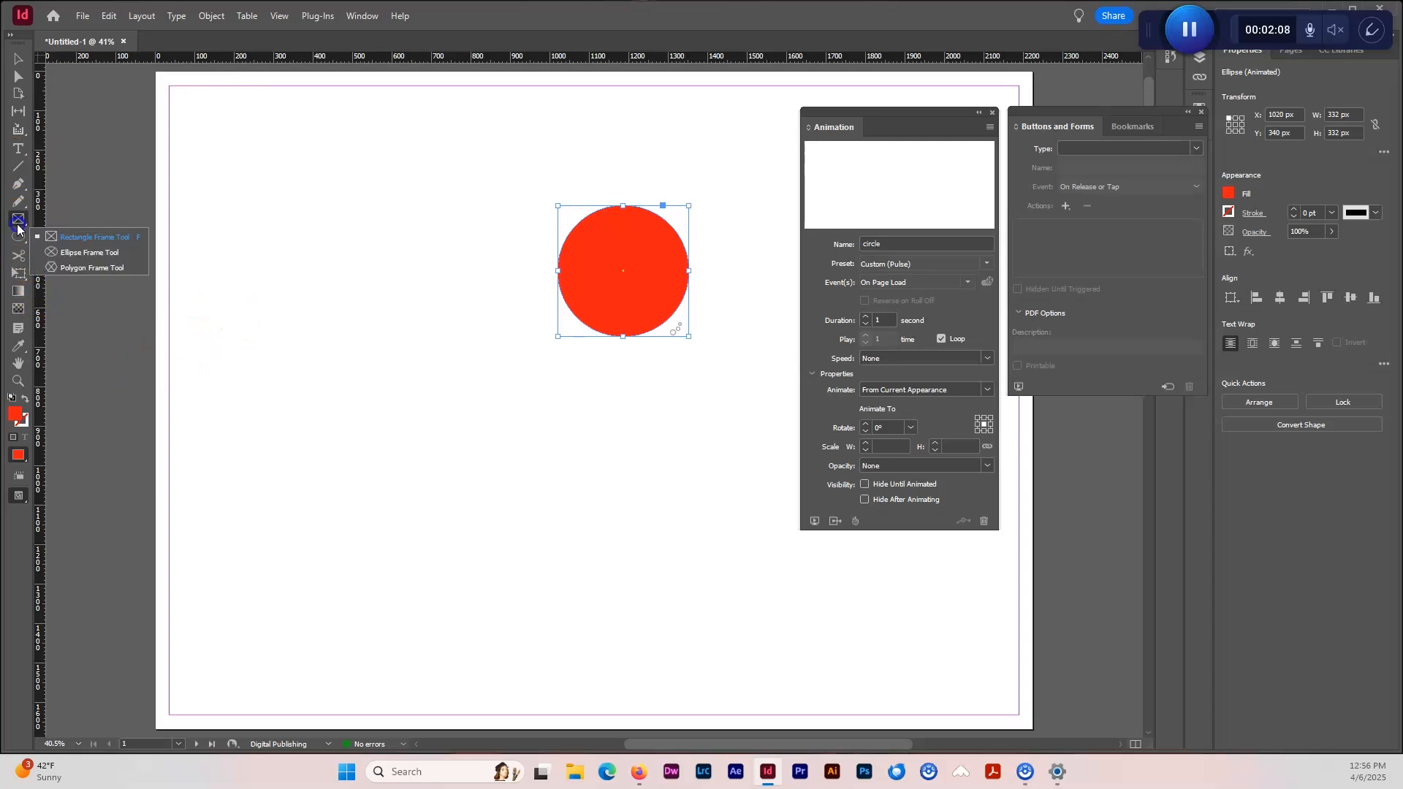
left_click(21, 239)
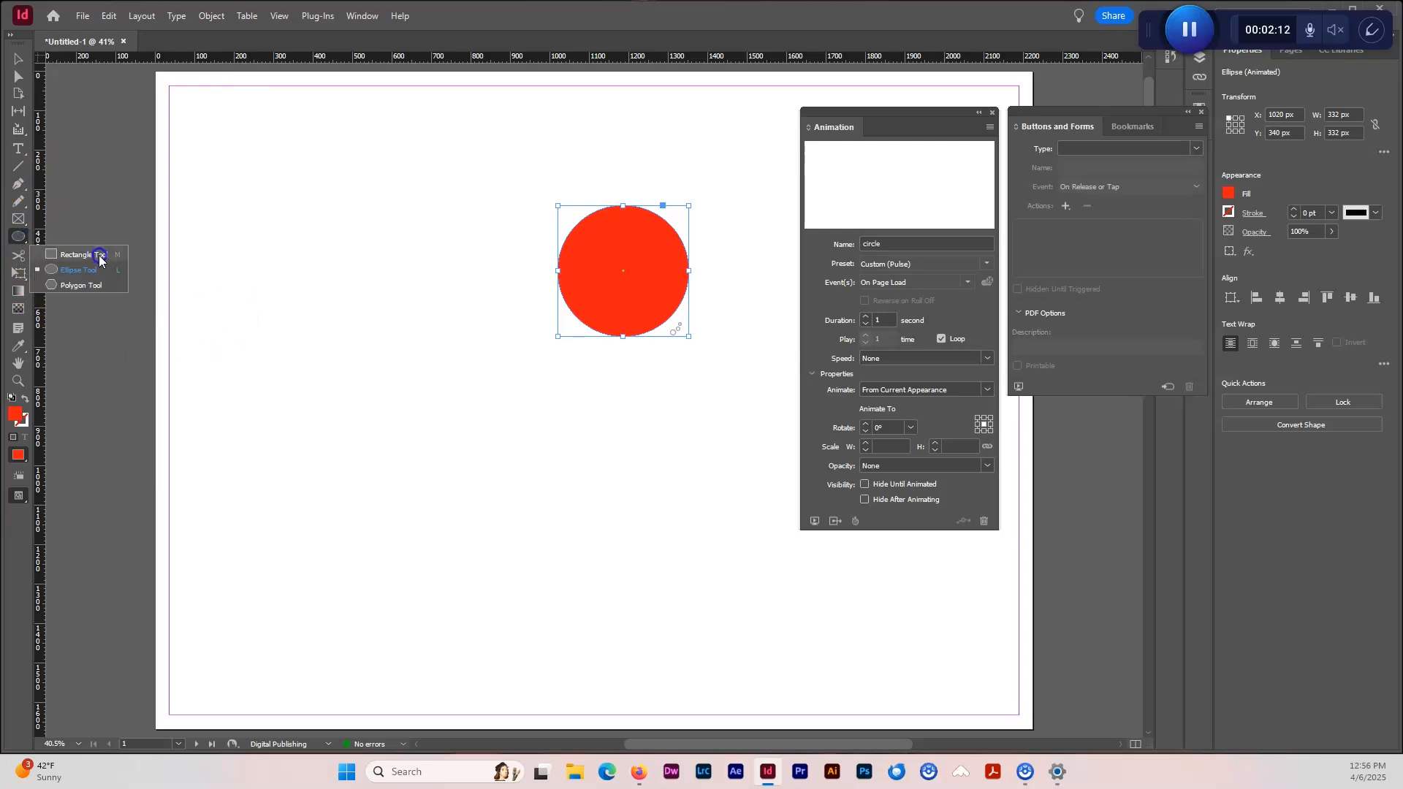
left_click(100, 255)
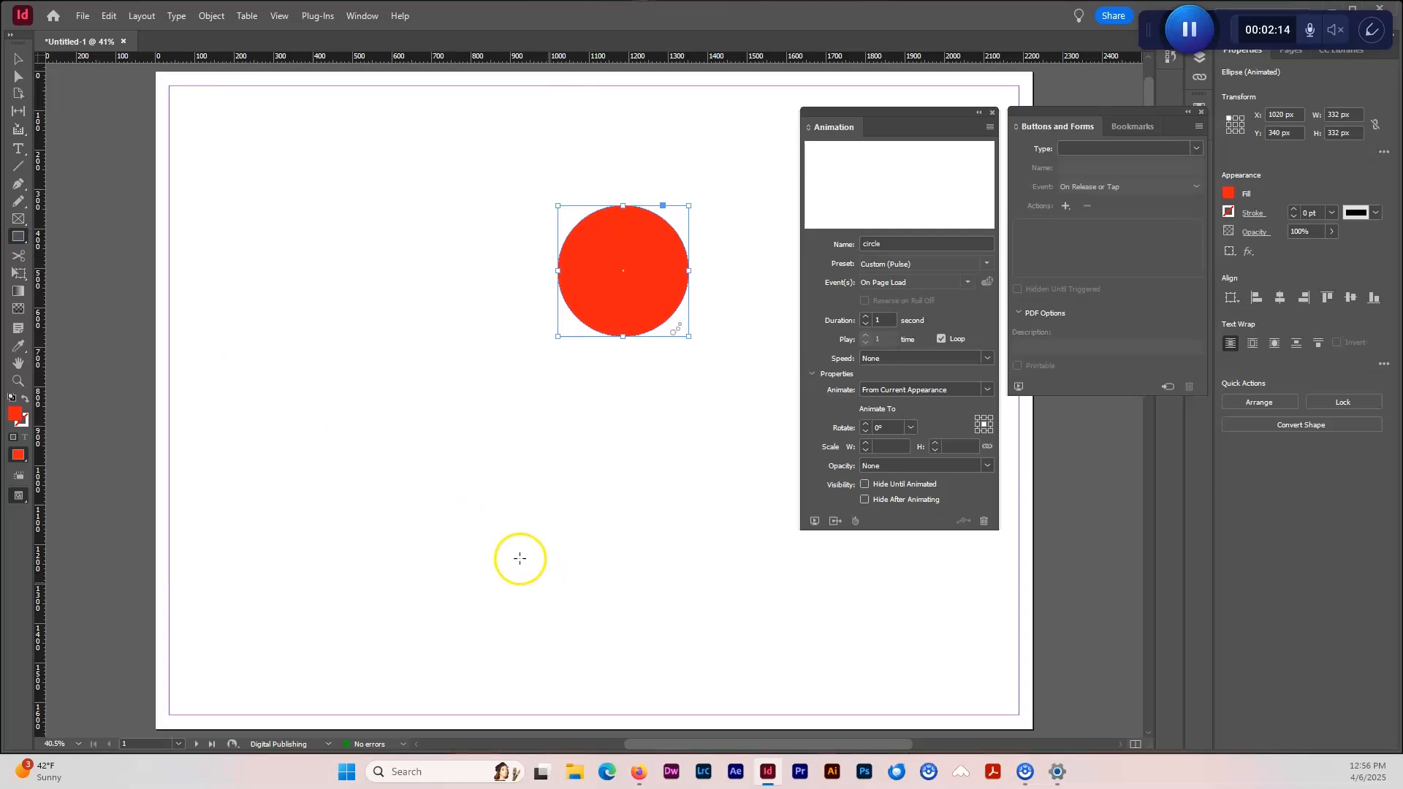
left_click_drag(463, 502, 579, 563)
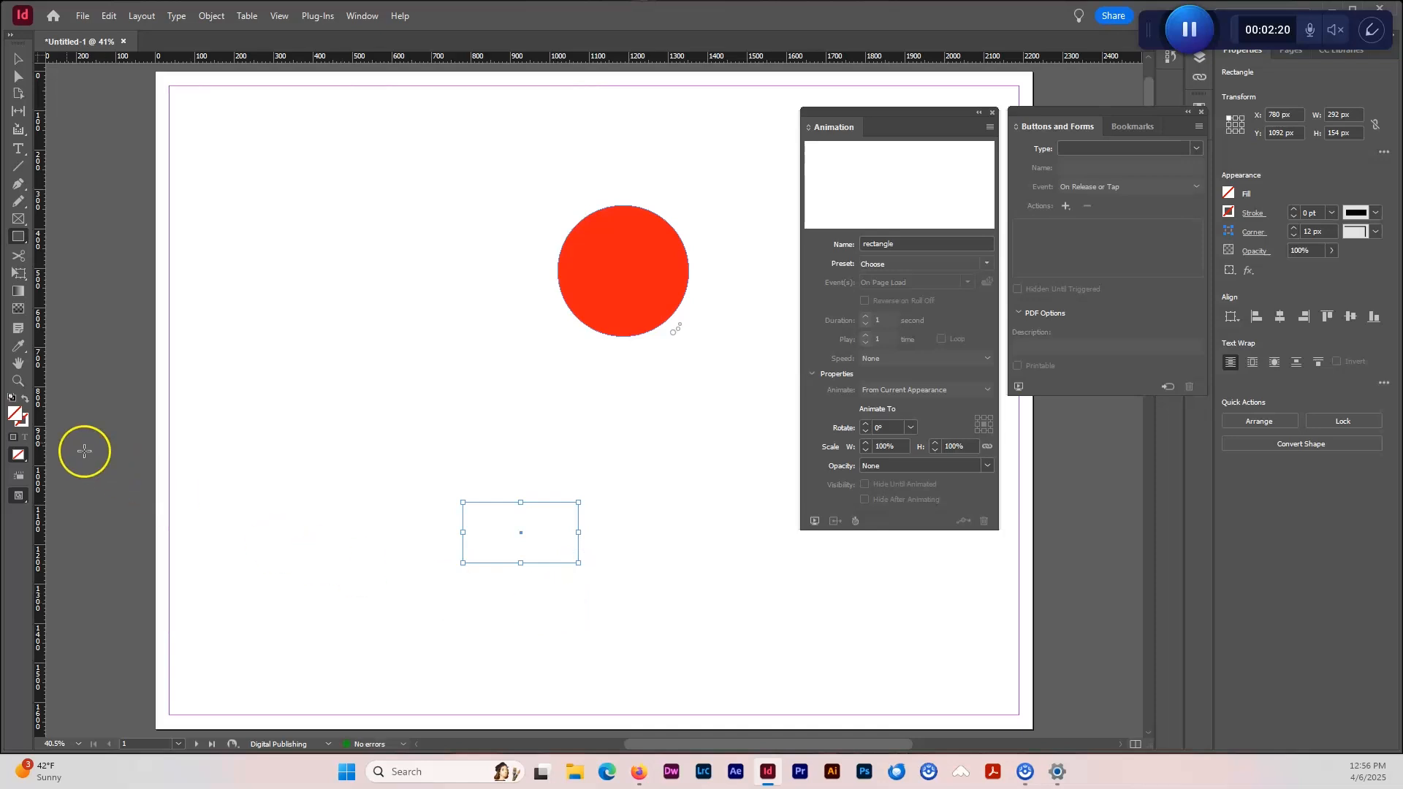
double_click(16, 412)
mouse_move(603, 429)
left_mouse_down()
mouse_move(617, 391)
mouse_move(557, 438)
mouse_move(591, 409)
left_mouse_up()
left_click(830, 284)
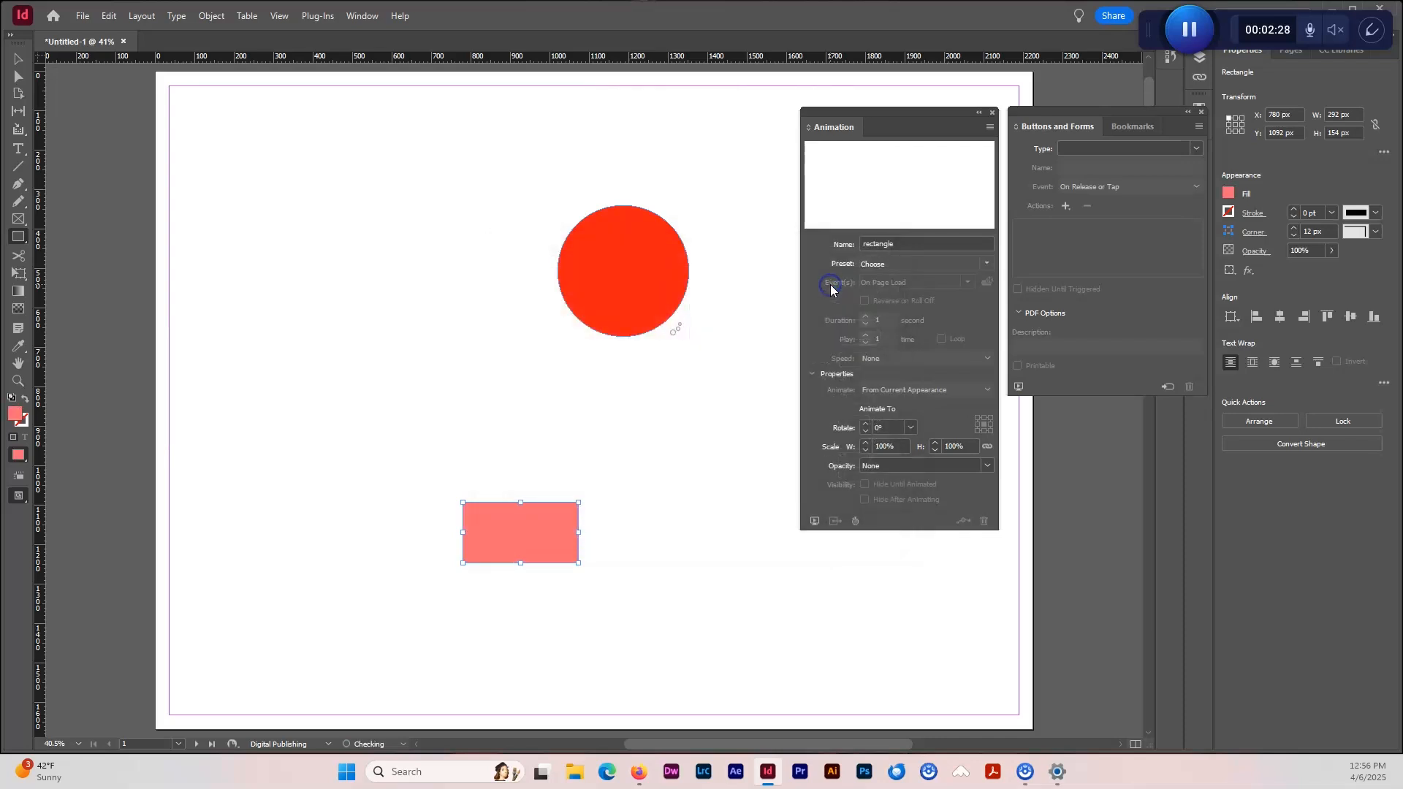
Step: Add a text frame reading PLAY just above the light red rectangle and set the text size to 72 pt
left_click(19, 148)
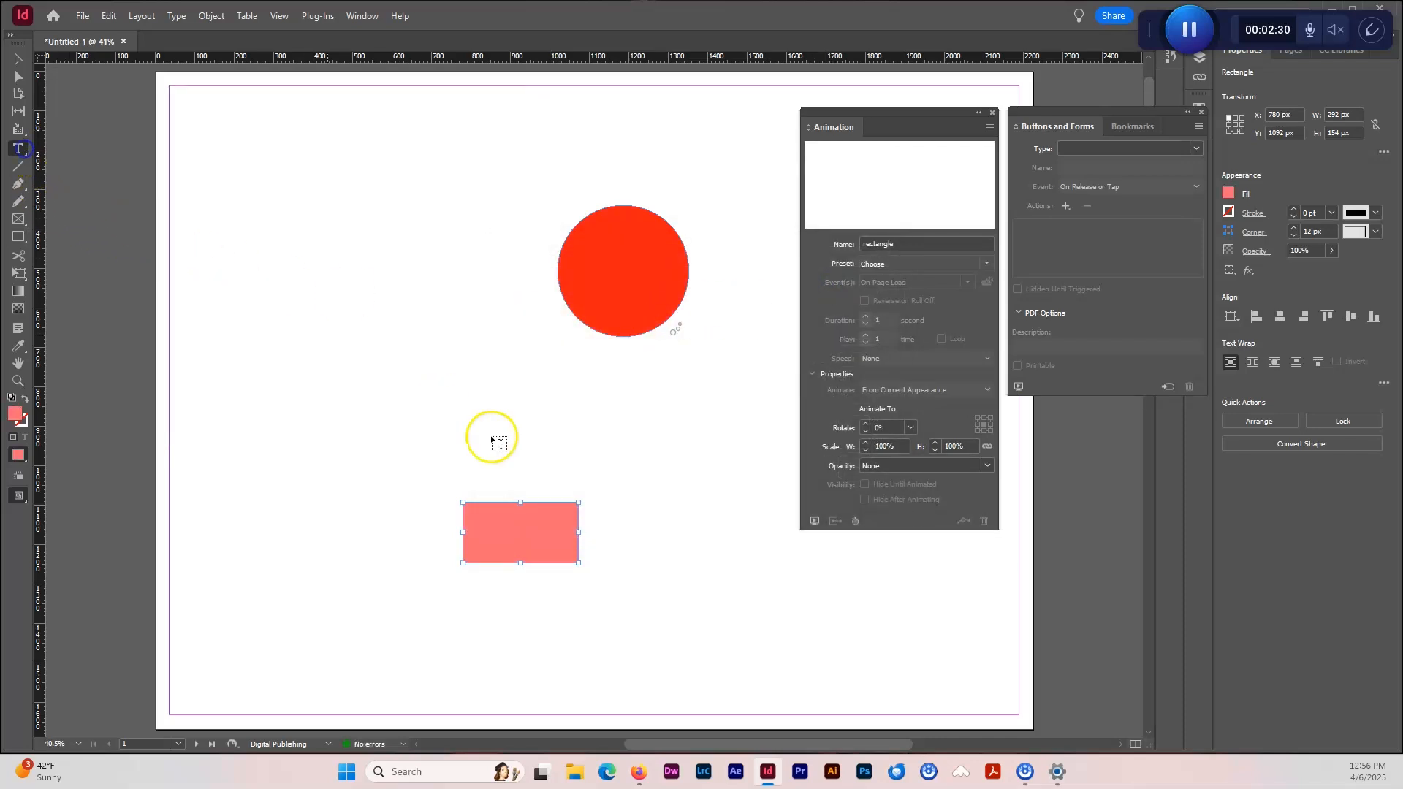
left_click_drag(462, 425, 578, 472)
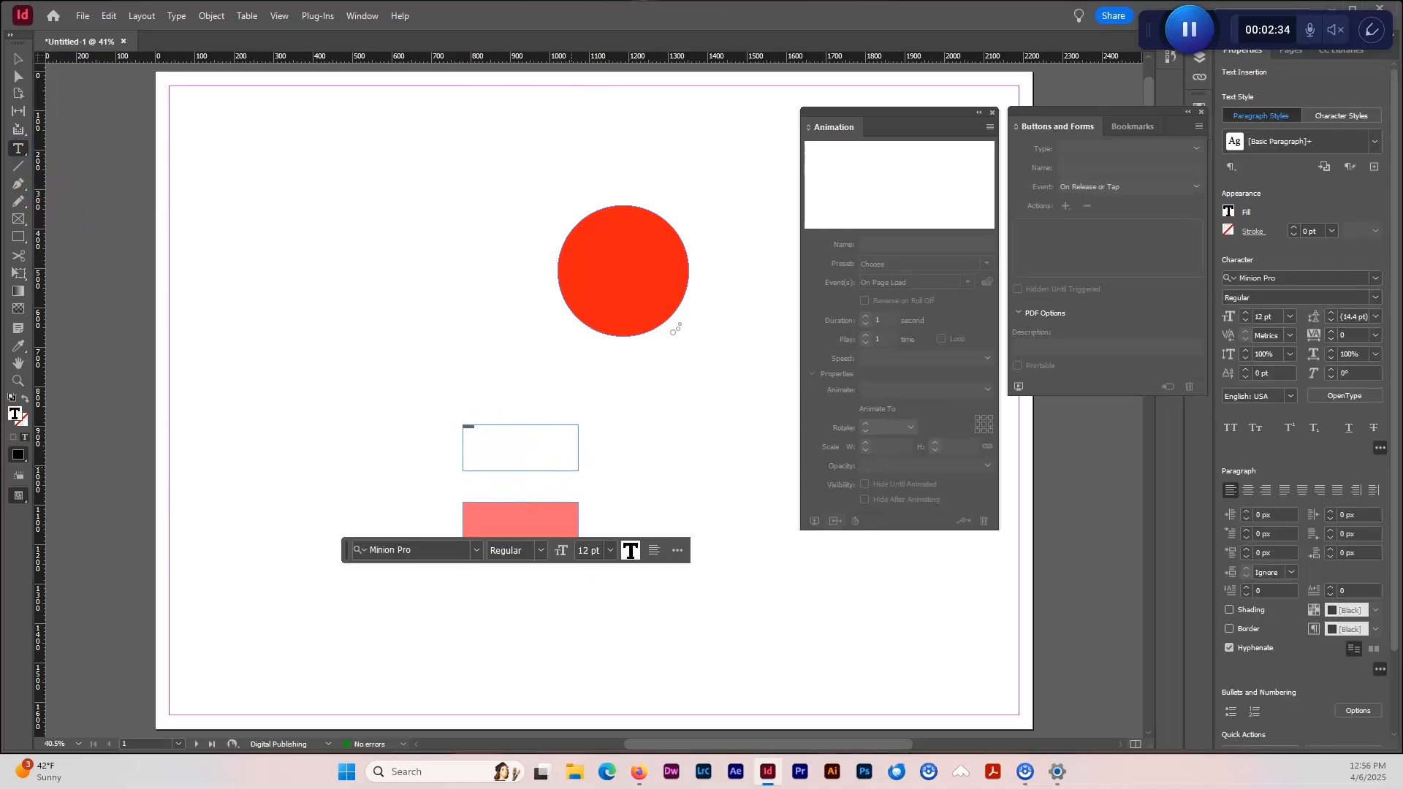
key("ctrl+a")
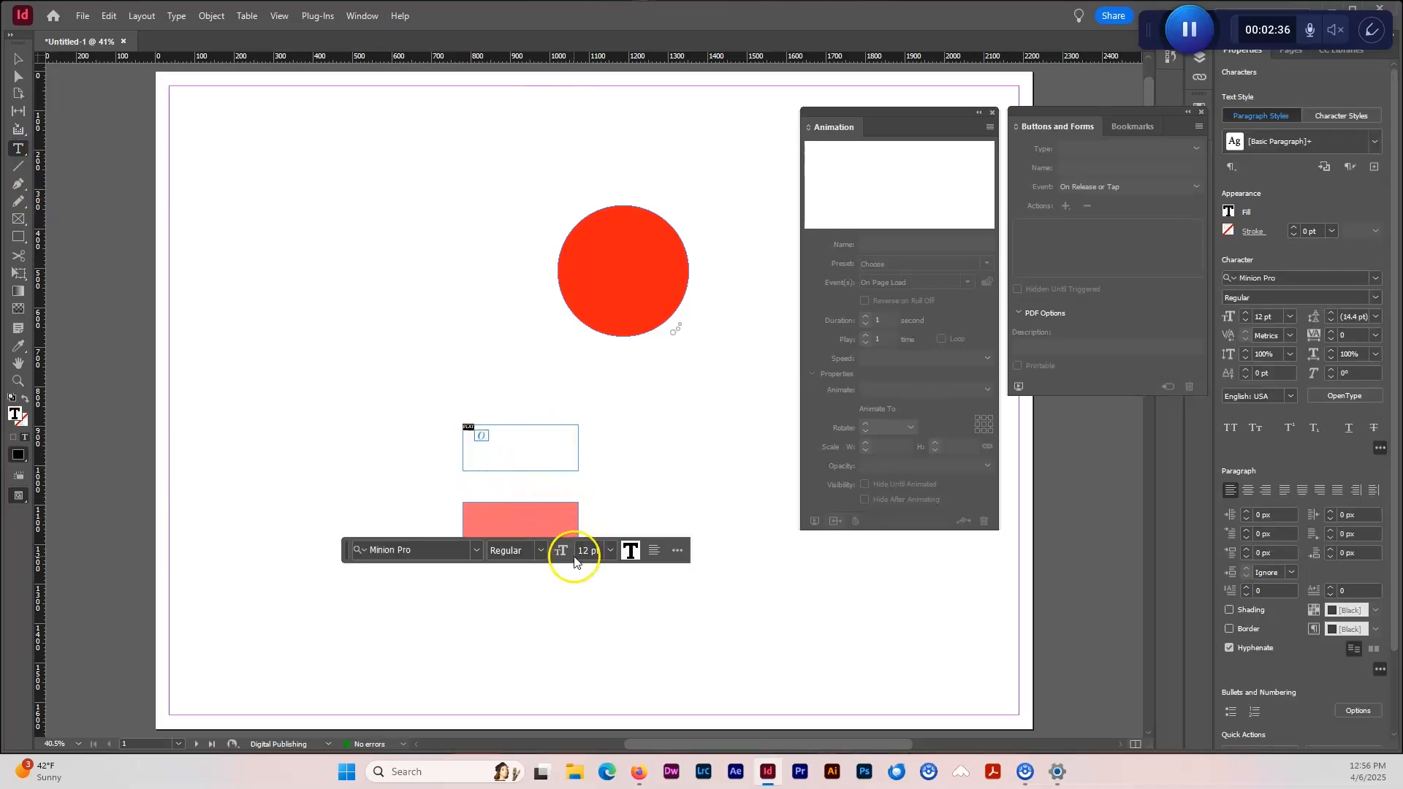
left_click(610, 550)
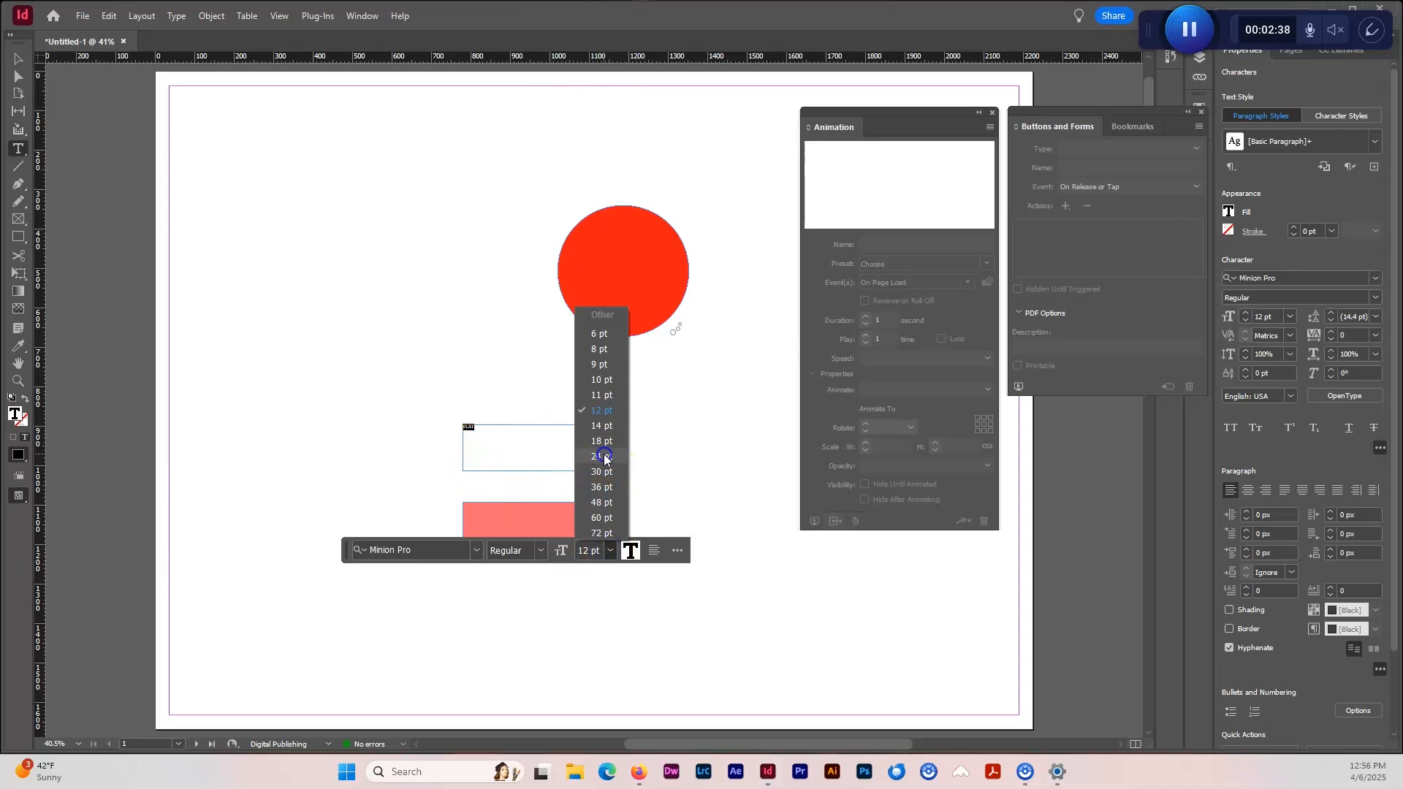
left_click(606, 455)
left_click(610, 550)
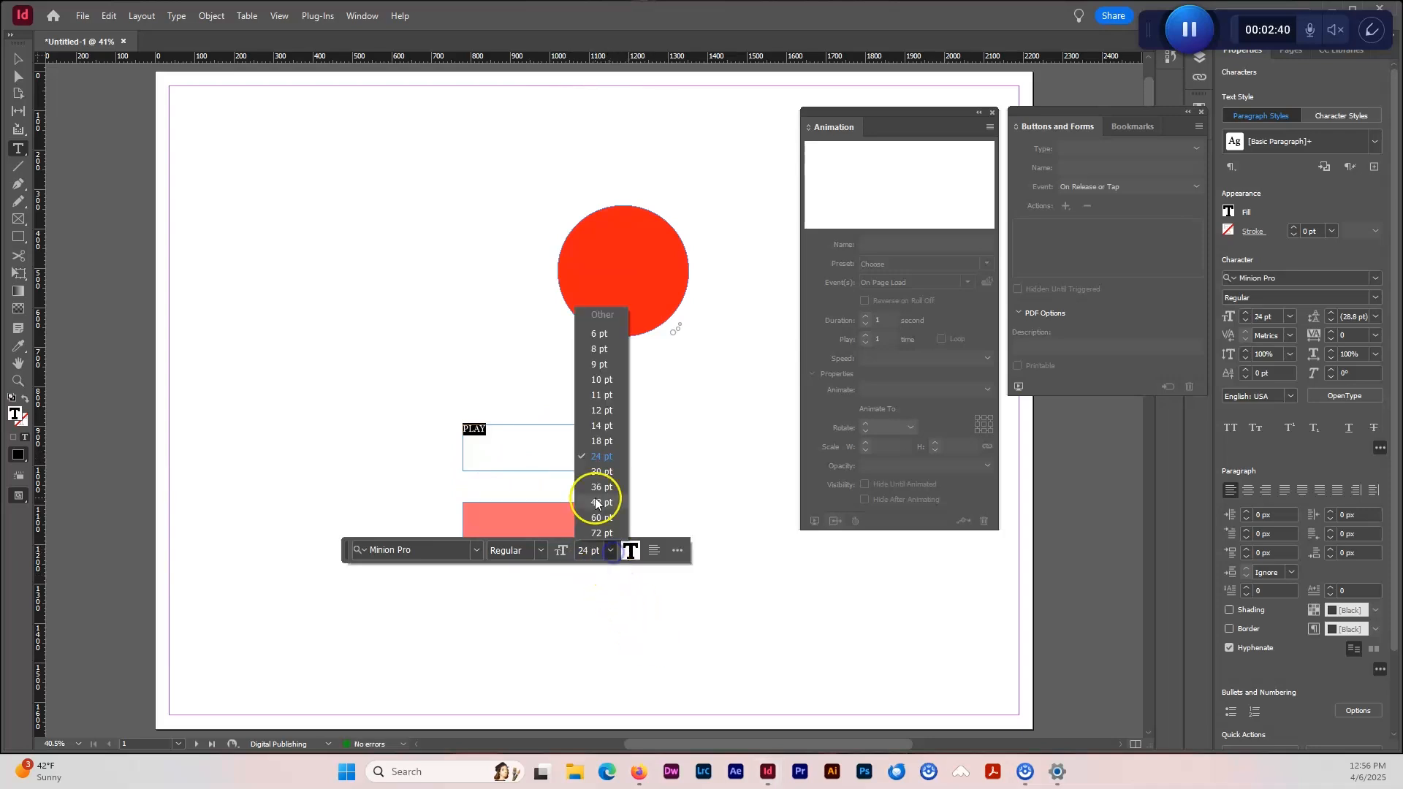
left_click(601, 532)
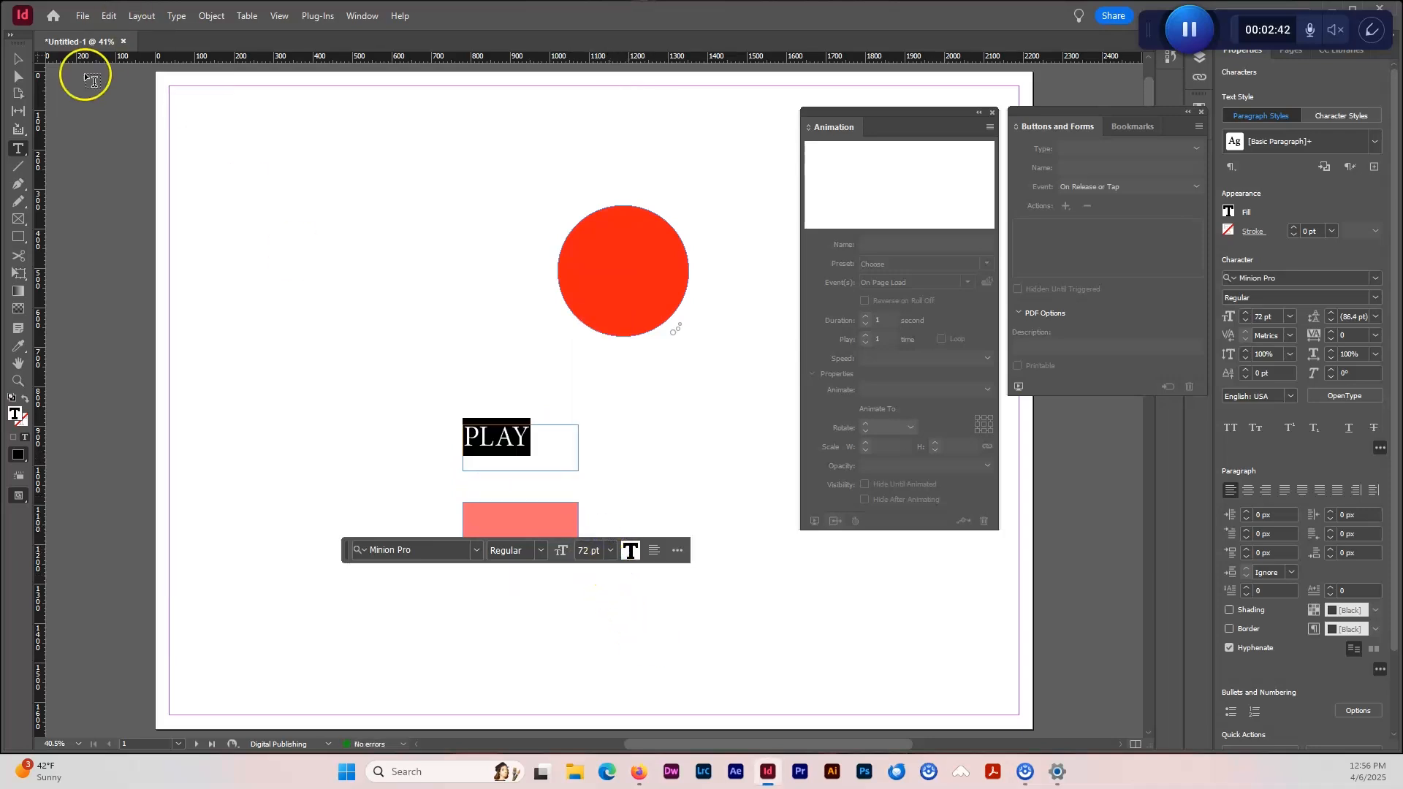
Step: Set the PLAY text's font to Avenir Next LT Pro Heavy
left_click(472, 437)
left_click(476, 549)
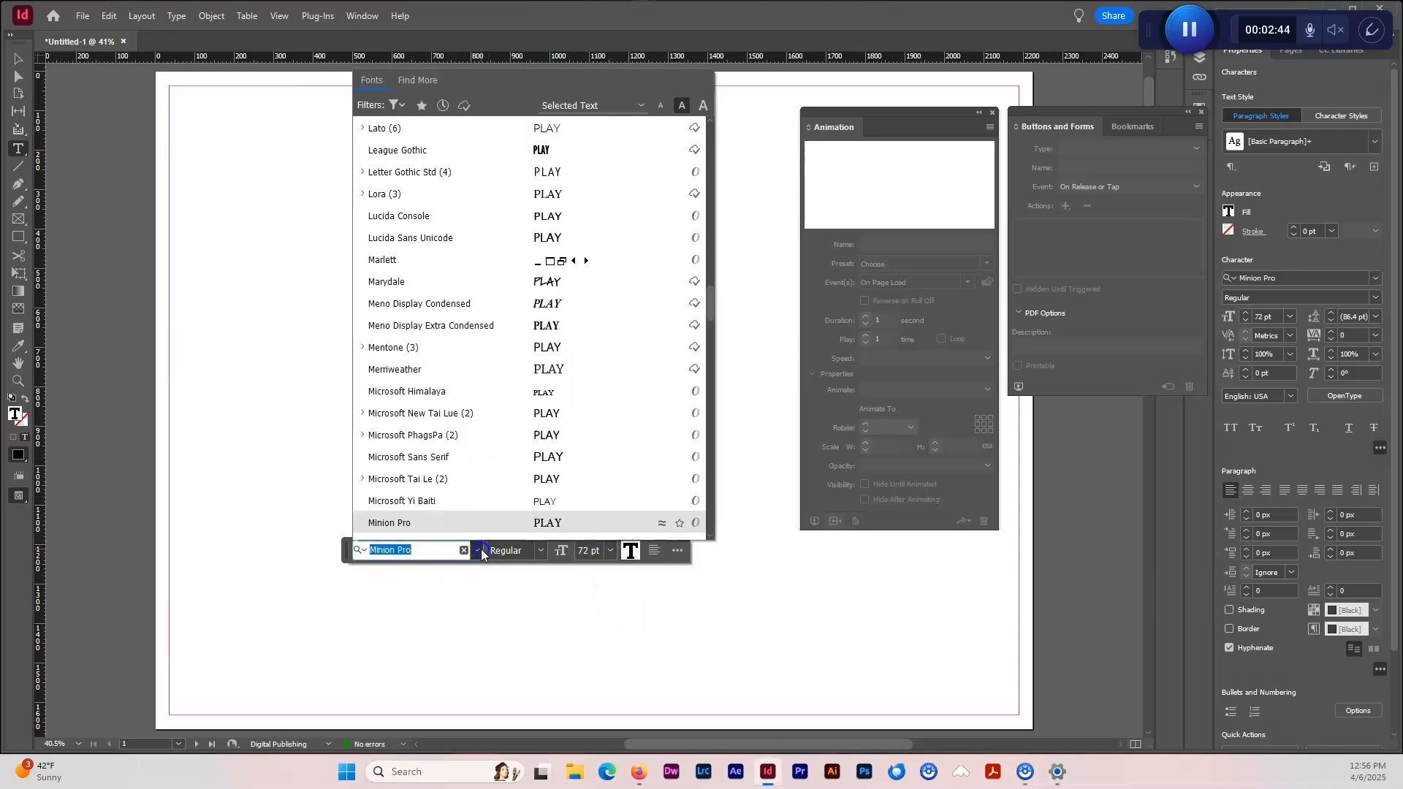
scroll(446, 230, "up", 15)
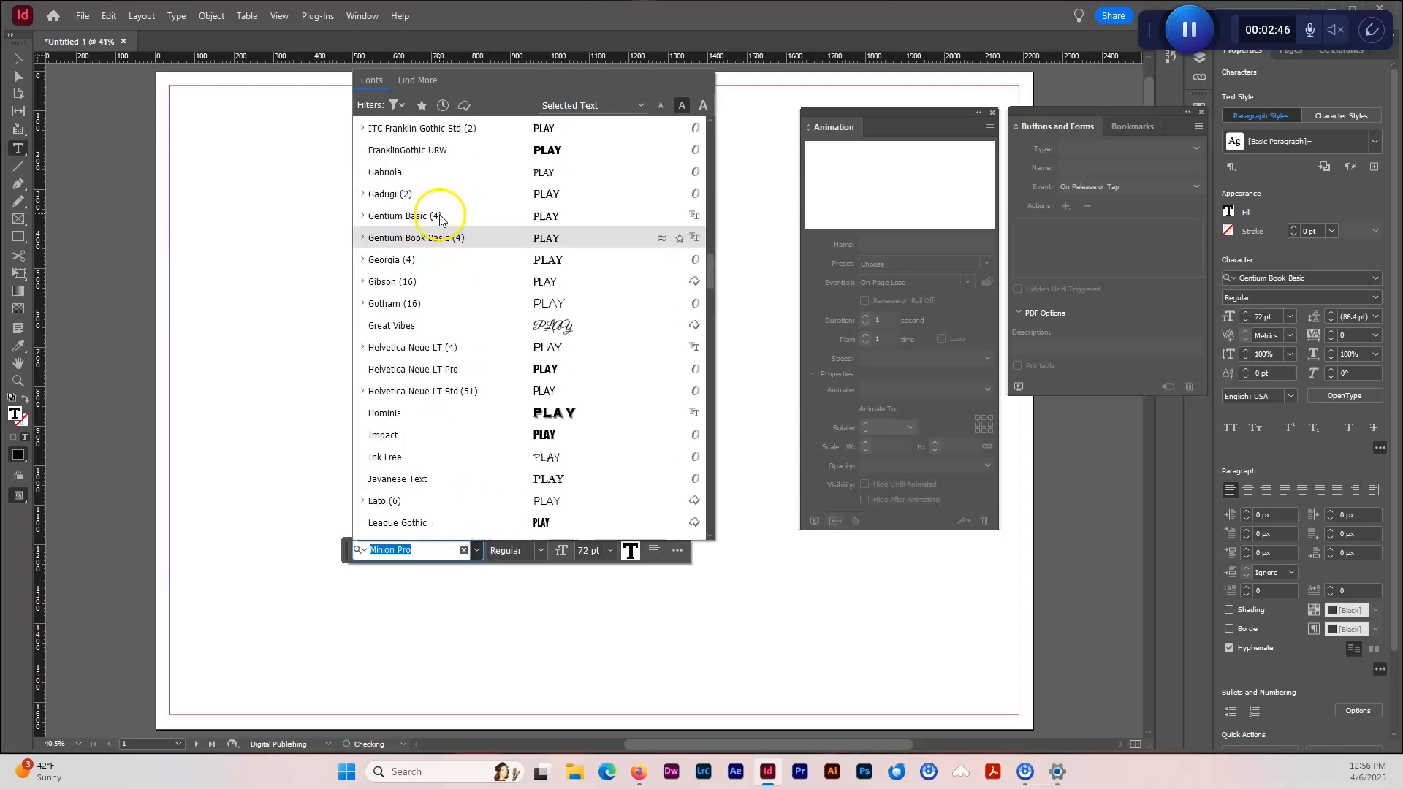
scroll(441, 214, "up", 15)
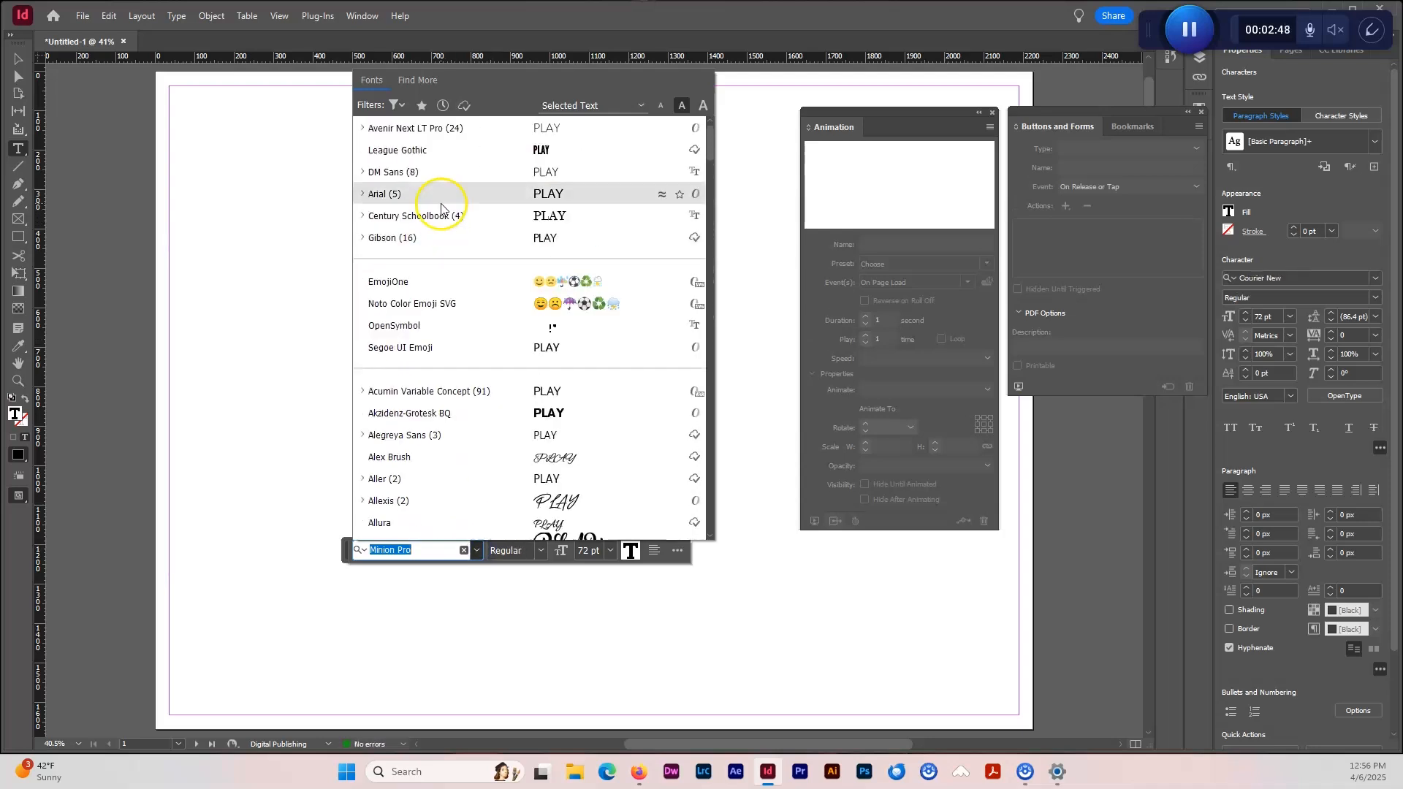
scroll(389, 331, "down", 1)
scroll(386, 334, "down", 7)
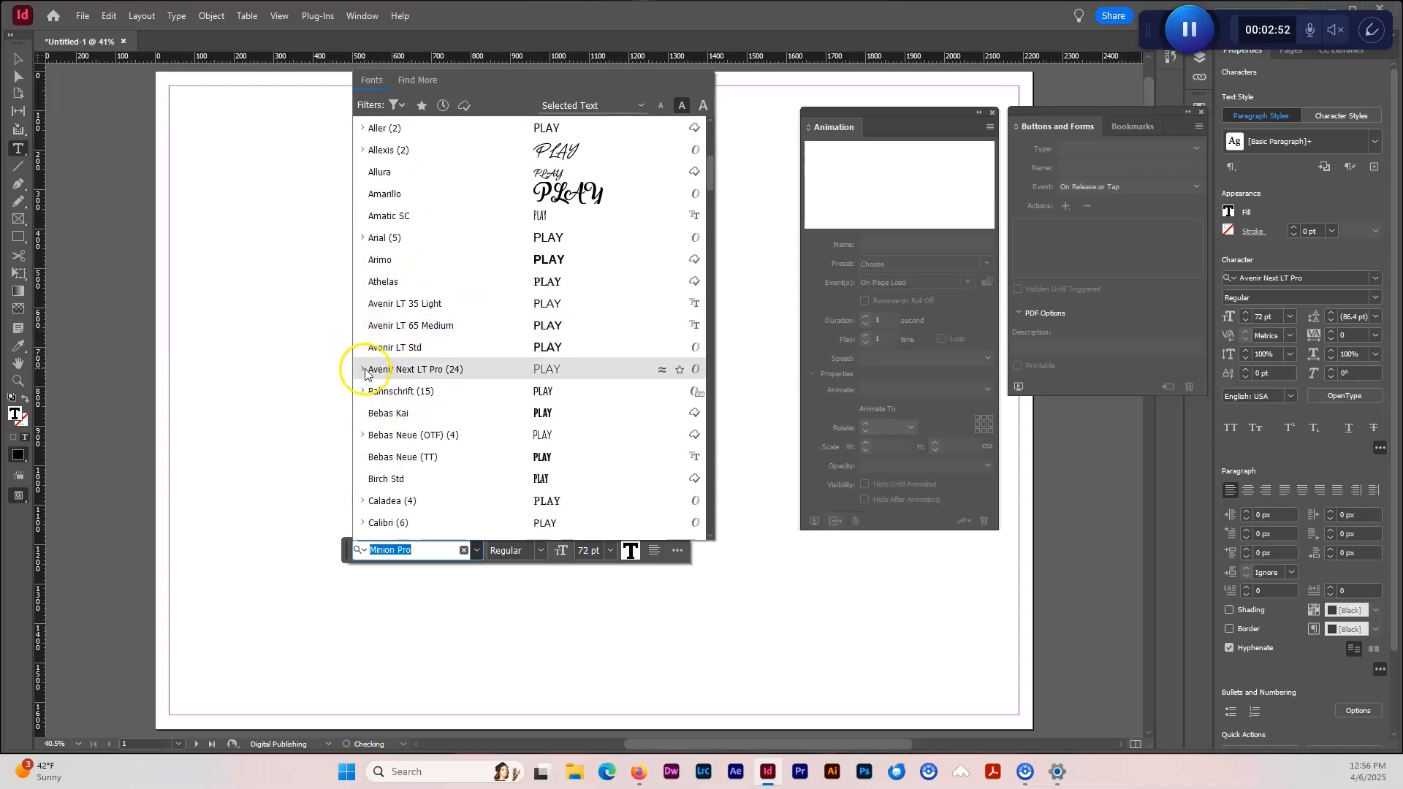
left_click(360, 371)
scroll(511, 395, "down", 1)
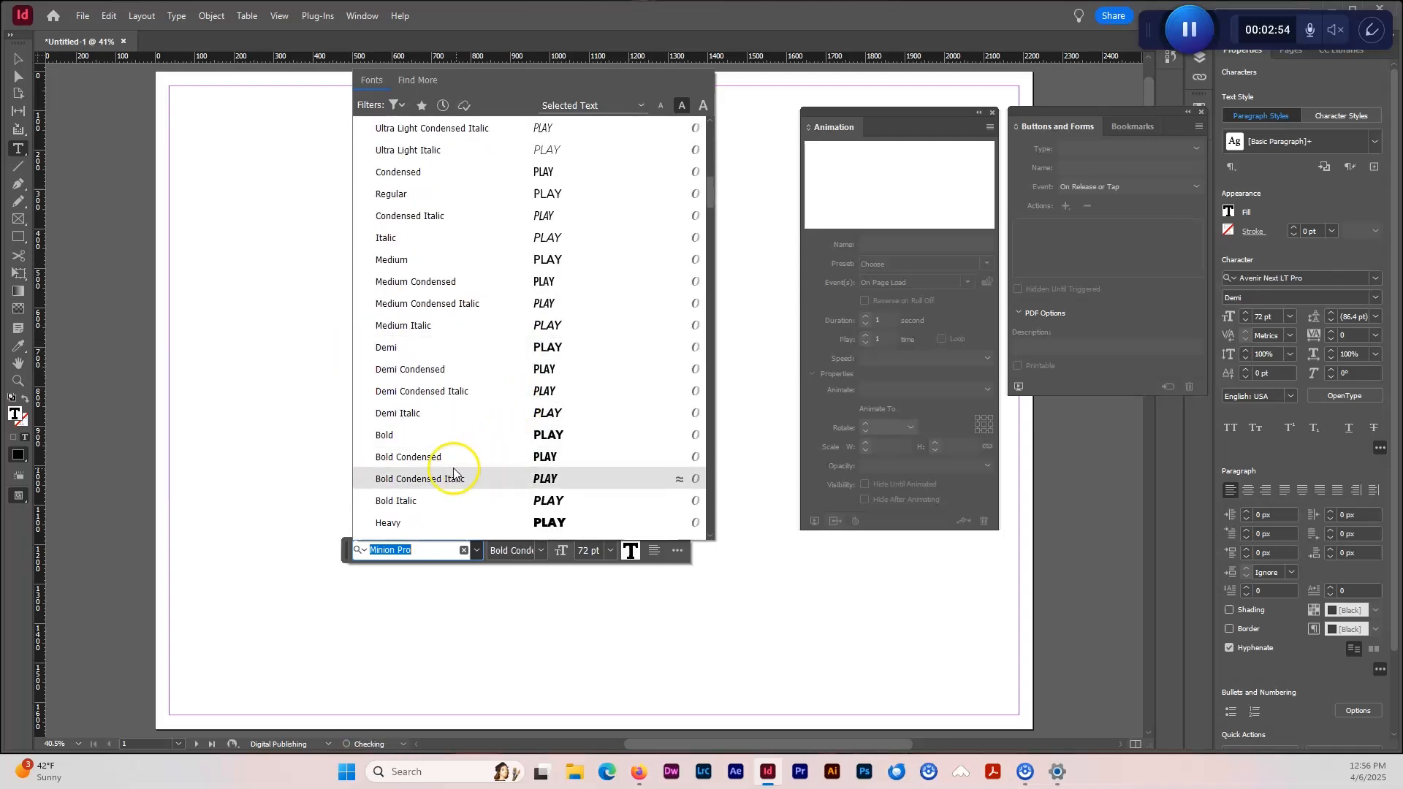
left_click(413, 523)
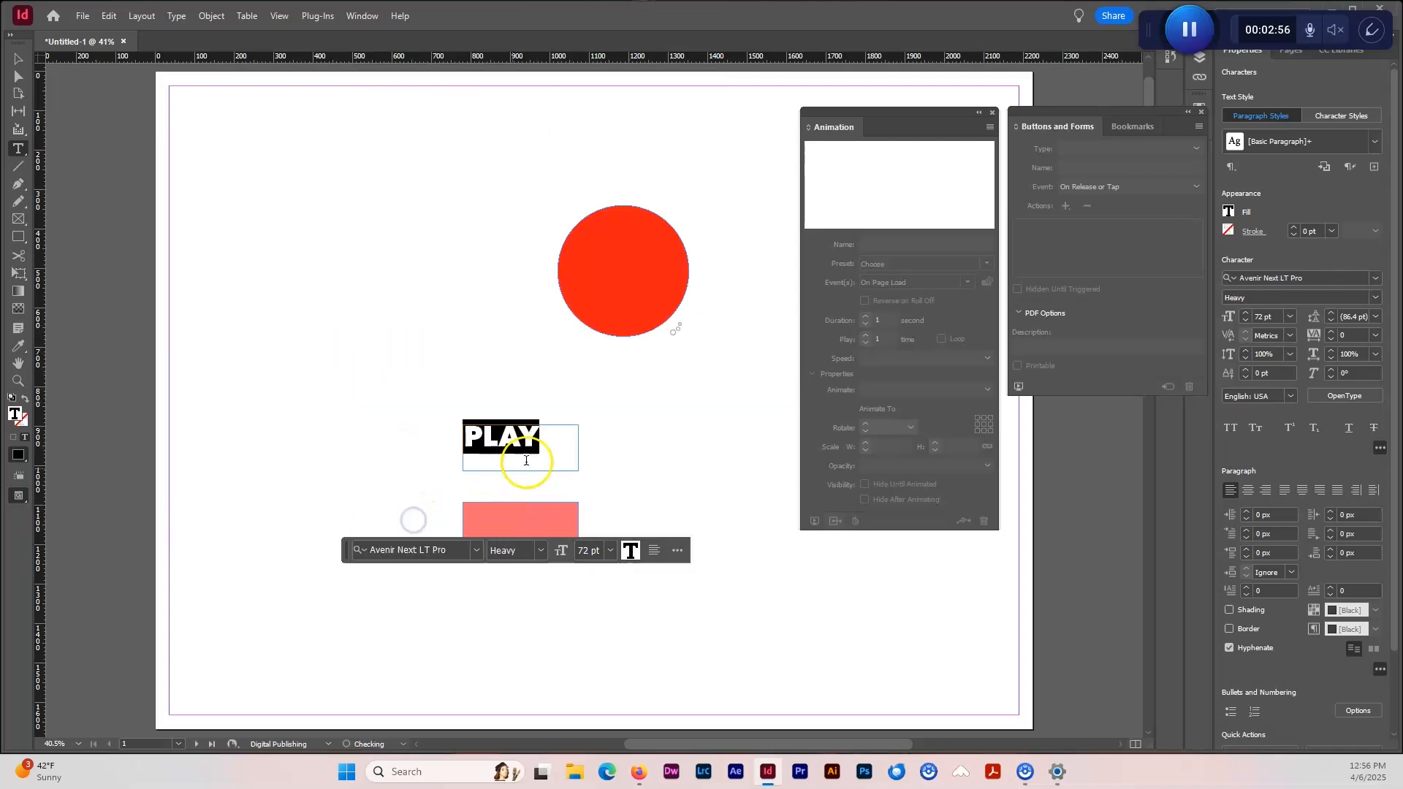
Step: Centre the PLAY text in its frame and colour it white
left_click(658, 553)
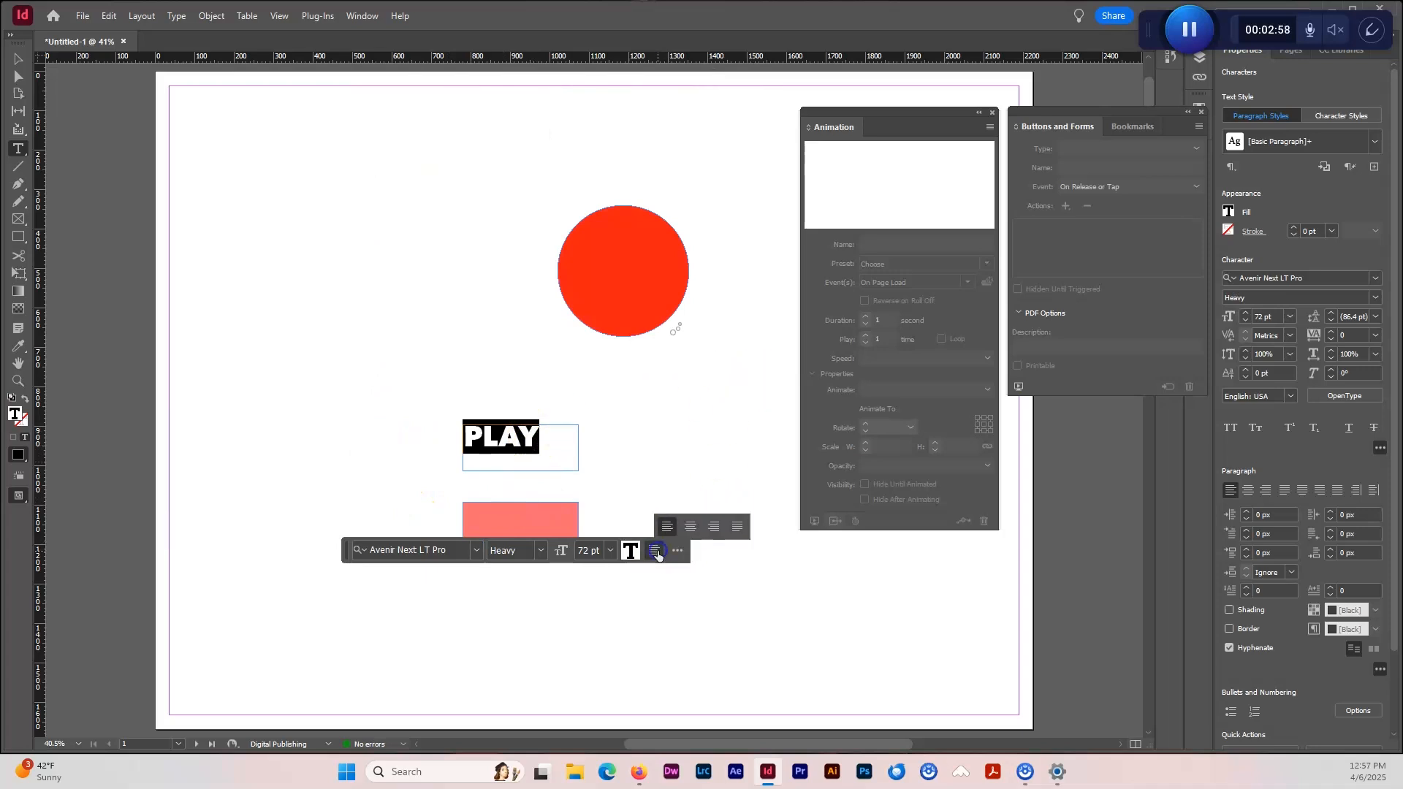
left_click(690, 526)
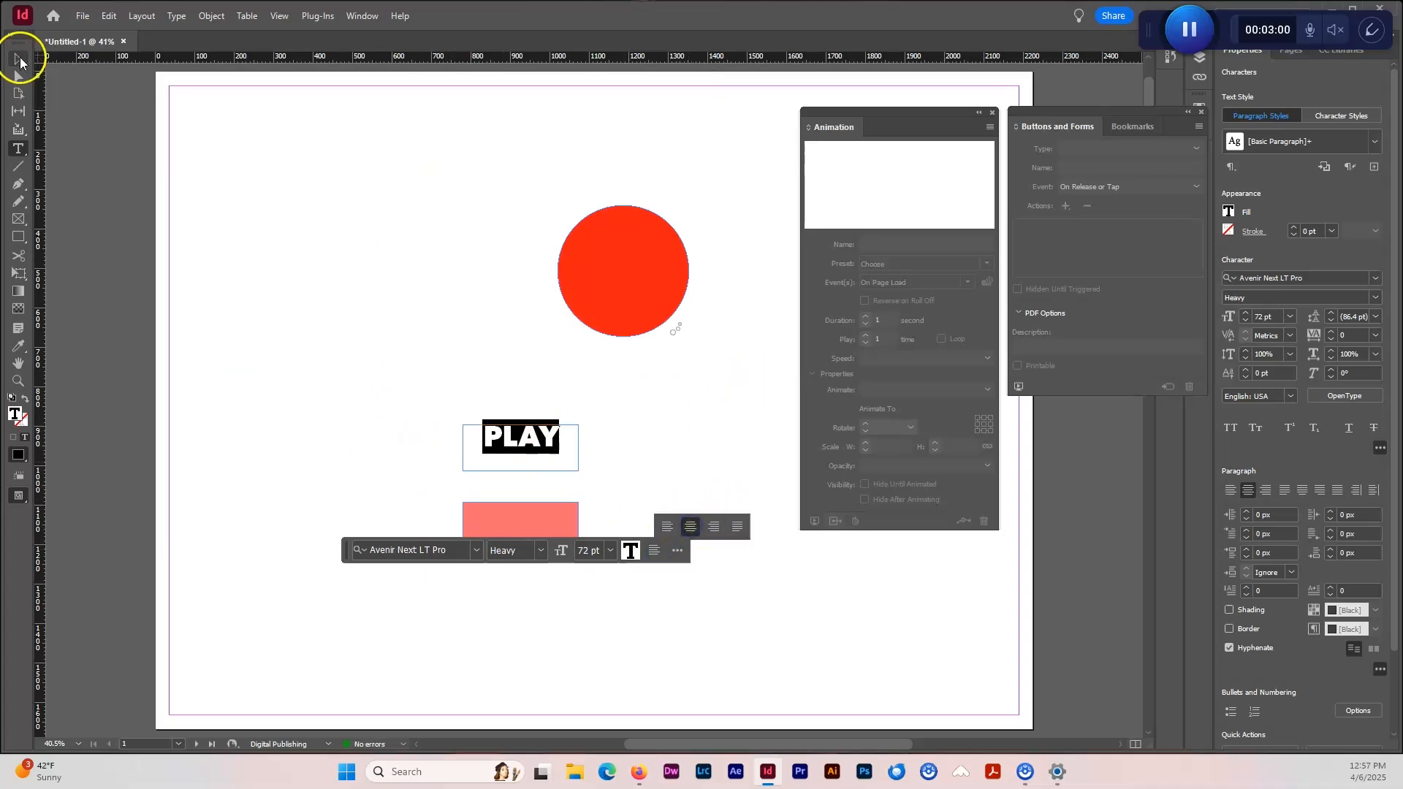
double_click(16, 418)
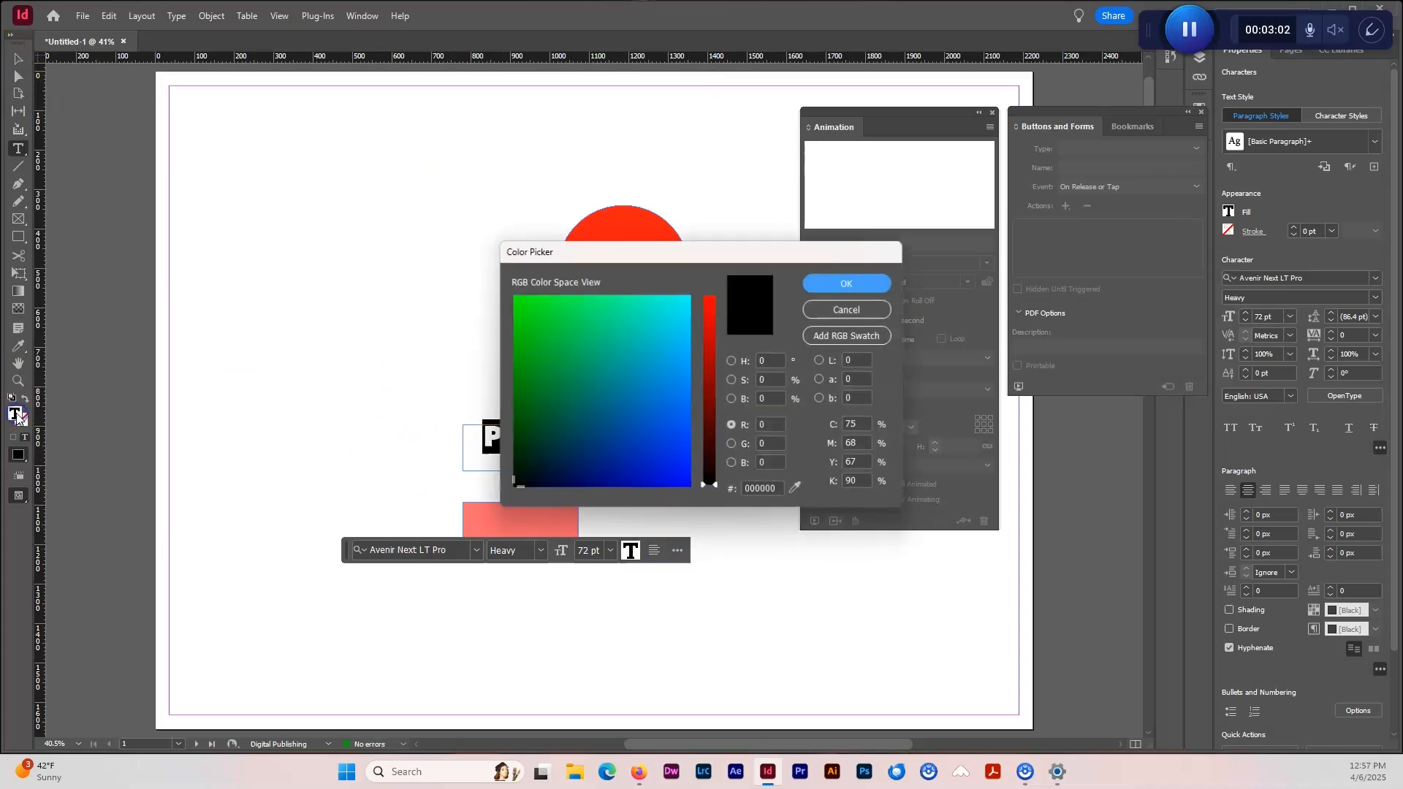
left_click_drag(649, 358, 723, 265)
left_click(848, 284)
Step: Move the PLAY text frame onto the light red rectangle and adjust it to about 292 by 102 px so the word sits centred
left_click(19, 58)
left_click_drag(533, 441, 534, 531)
left_click_drag(339, 559, 343, 619)
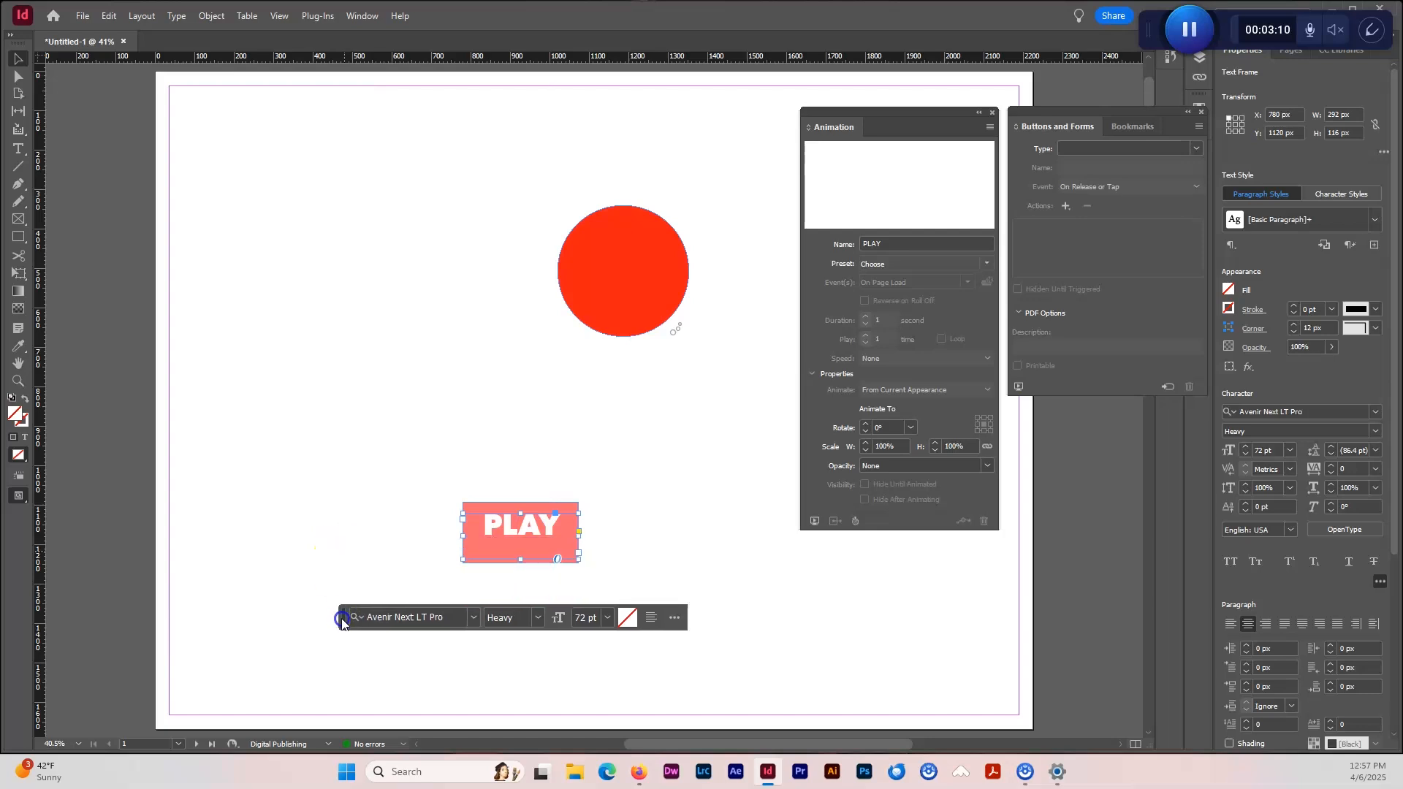
left_click_drag(541, 529, 523, 563)
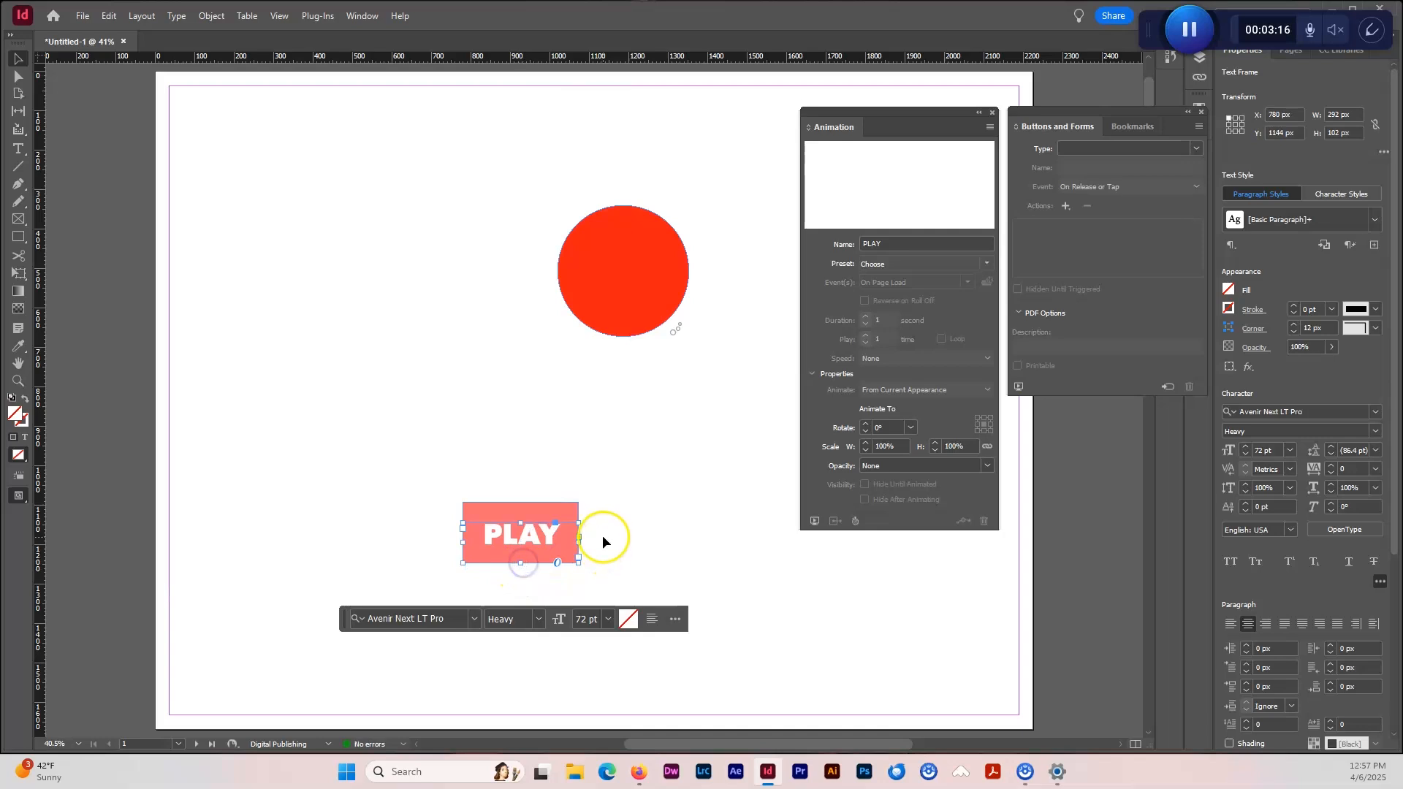
Step: Round all corners of the light red rectangle behind PLAY to about 30 px
left_click(572, 508)
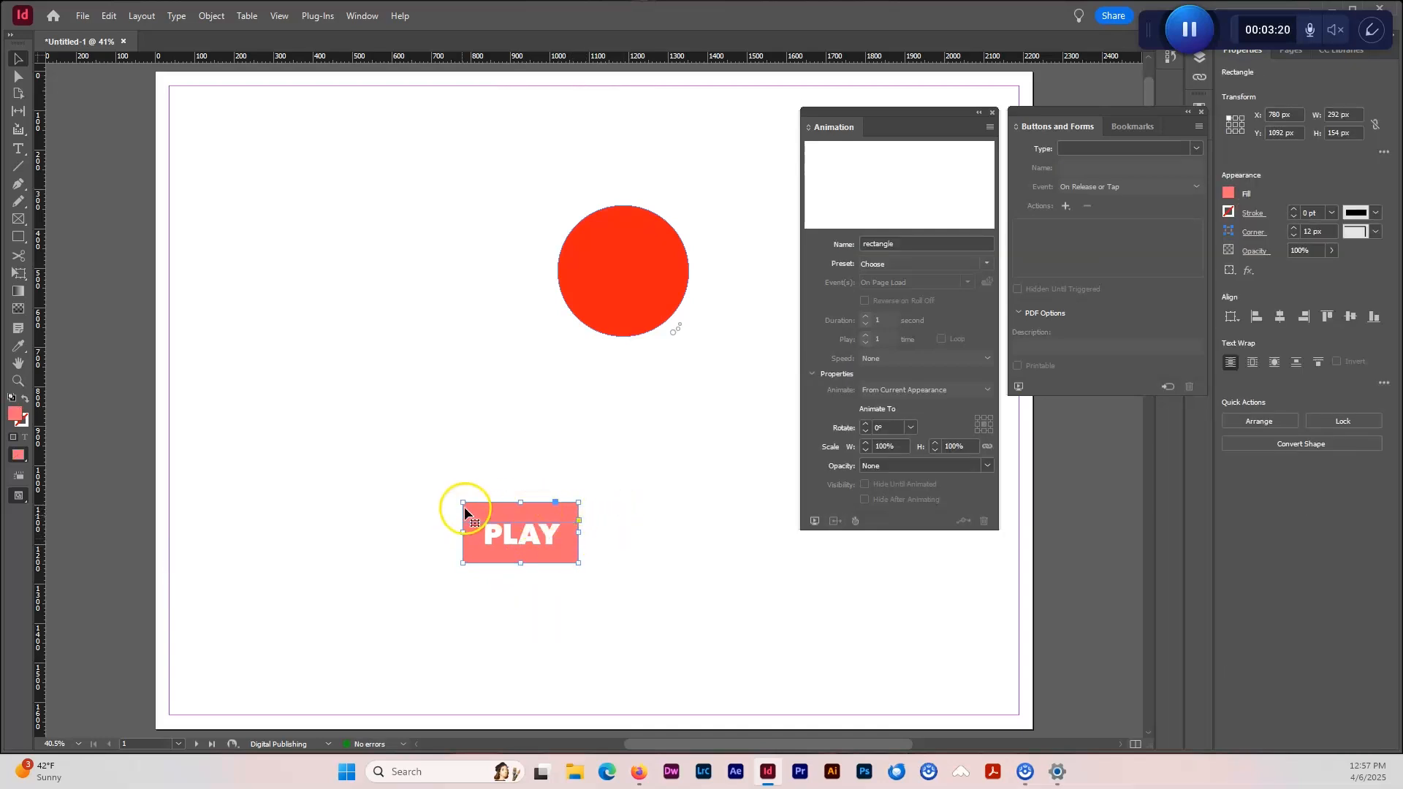
left_click(577, 521)
left_click_drag(578, 502, 563, 503)
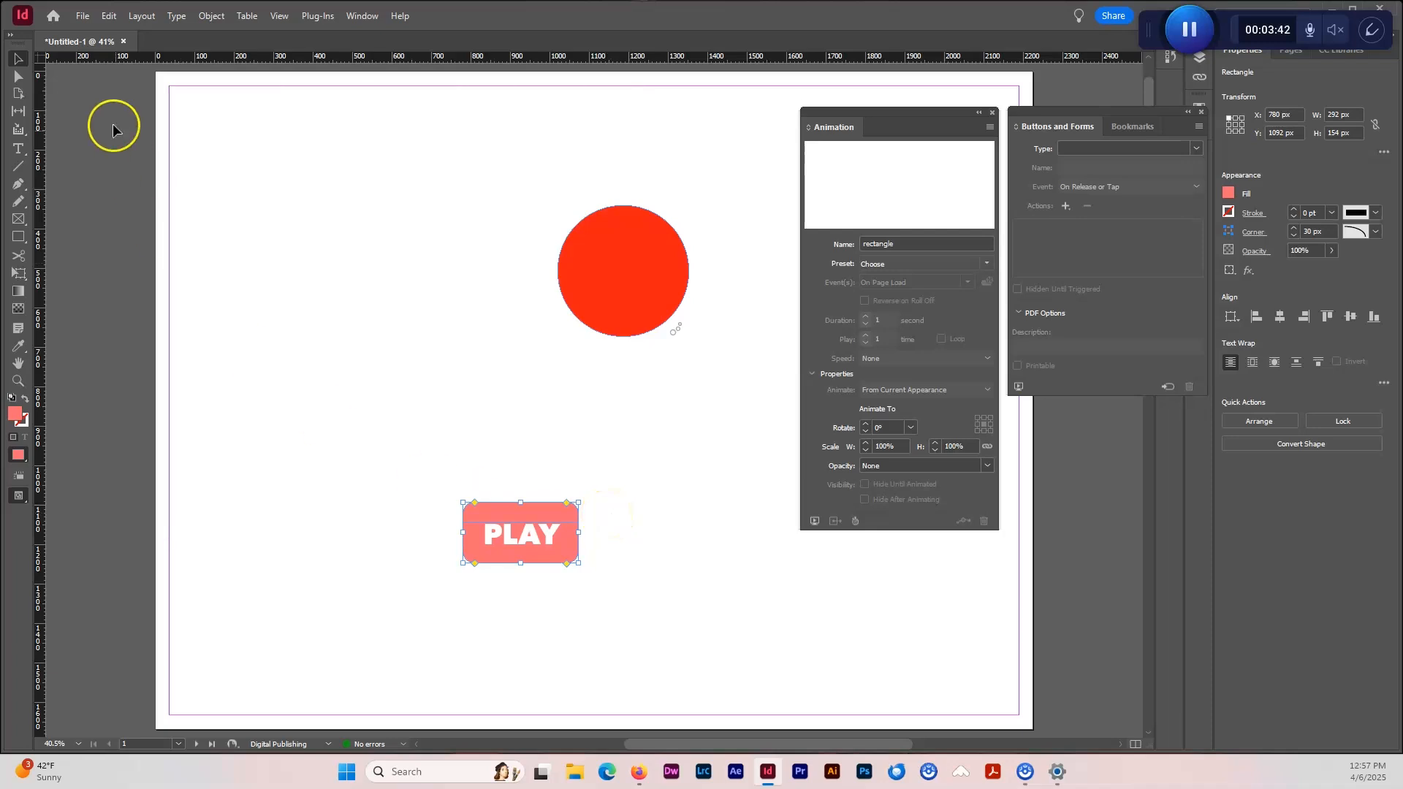
Step: Copy the PLAY rectangle with its text and paste the duplicate beside the original at about X 1198 px, Y 1092 px
left_click(434, 456)
left_click_drag(462, 489, 532, 577)
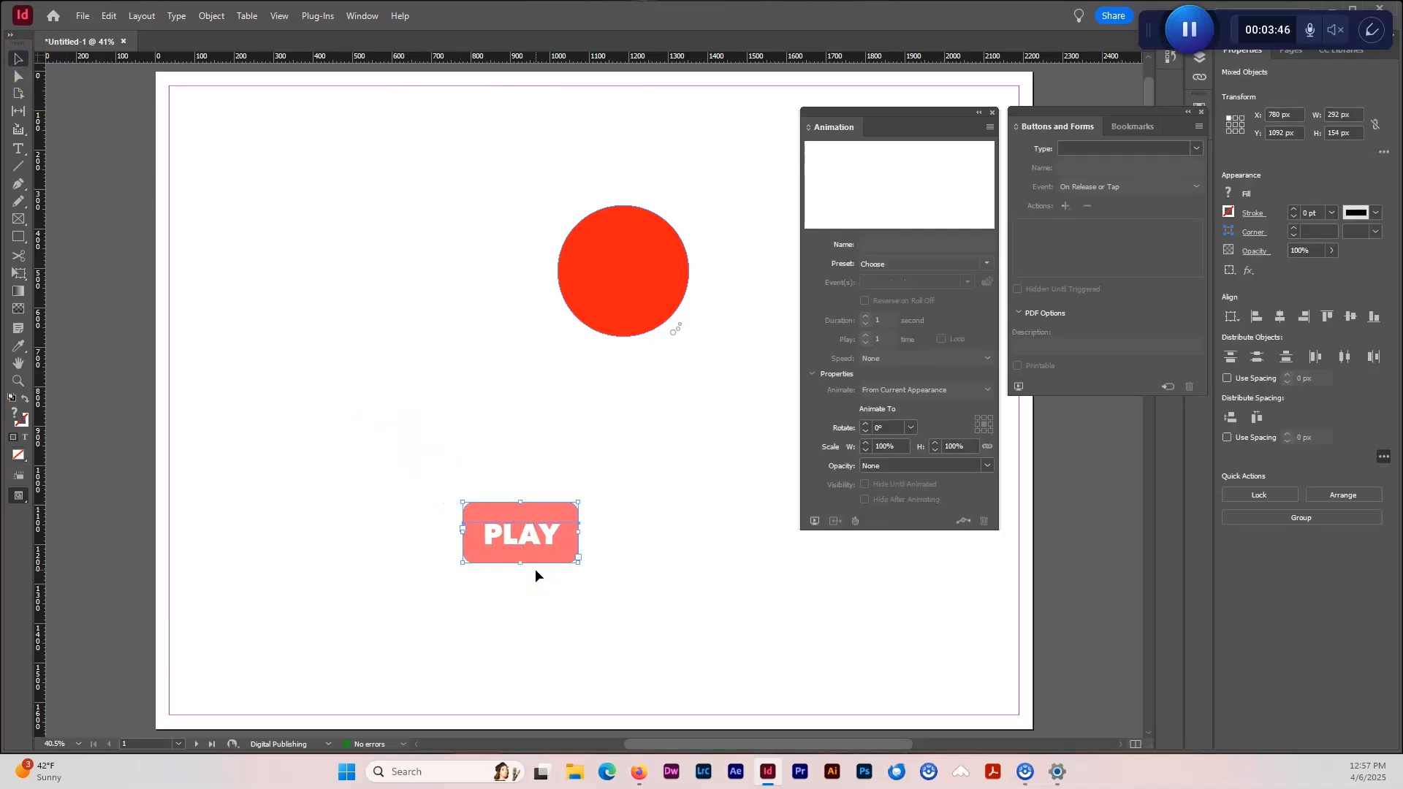
left_click_drag(431, 467, 510, 581)
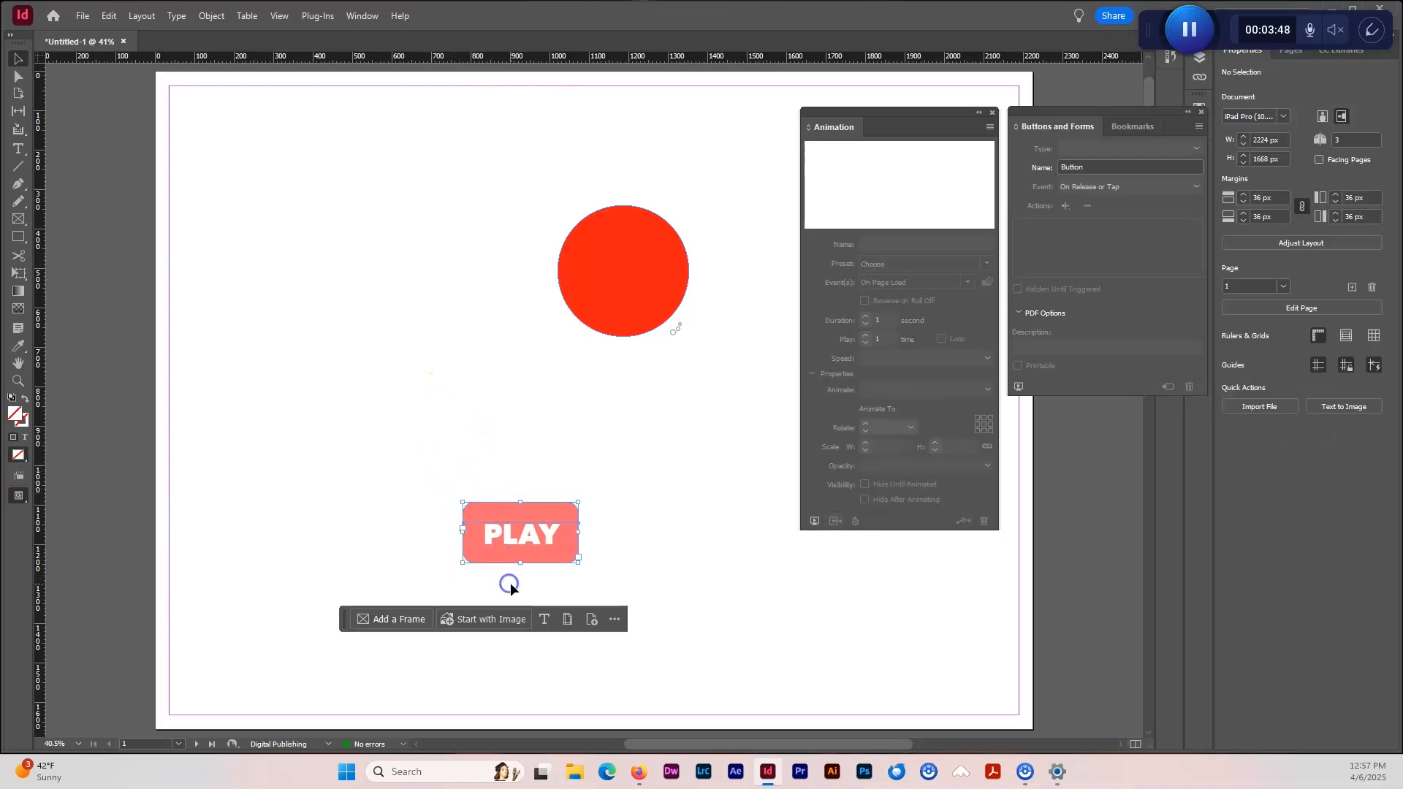
left_click(107, 15)
left_click(107, 15)
left_click(108, 15)
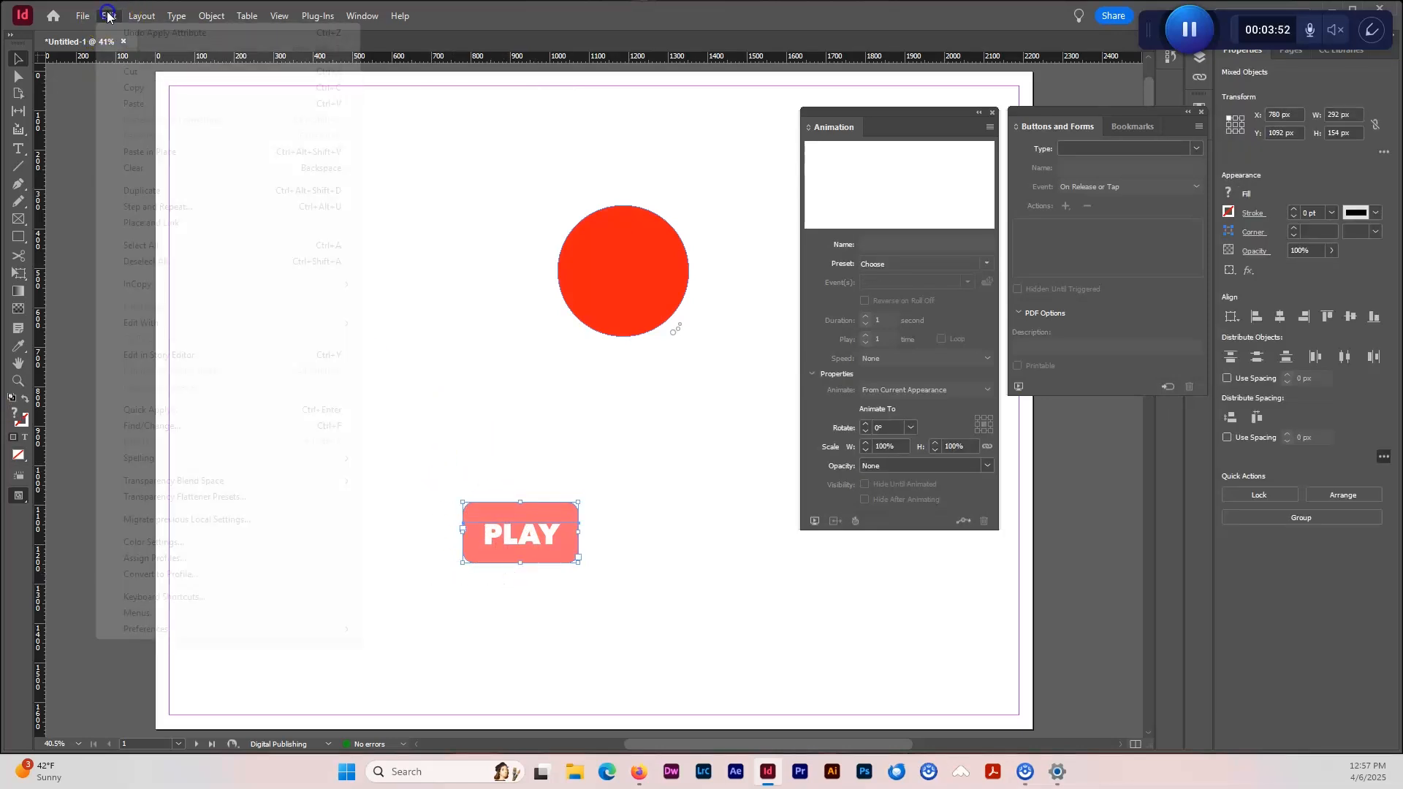
left_click(133, 103)
left_click_drag(651, 428, 720, 544)
Step: Change the duplicated button's text to STOP
double_click(714, 532)
double_click(702, 530)
type("STOP")
left_click(18, 59)
Step: Group the STOP text with its rectangle, and group the PLAY text with its rectangle
left_click(514, 424)
left_click(683, 530)
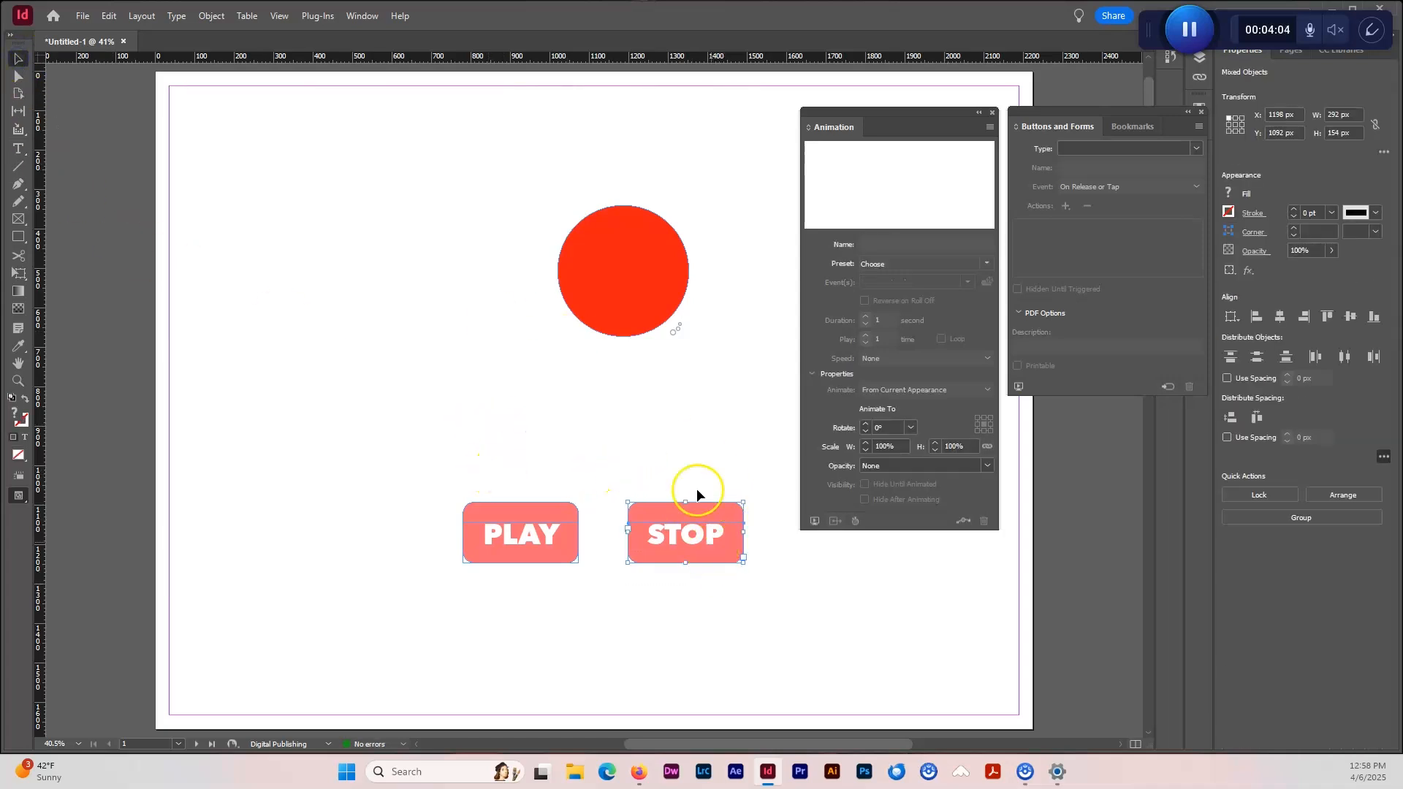
left_click(211, 15)
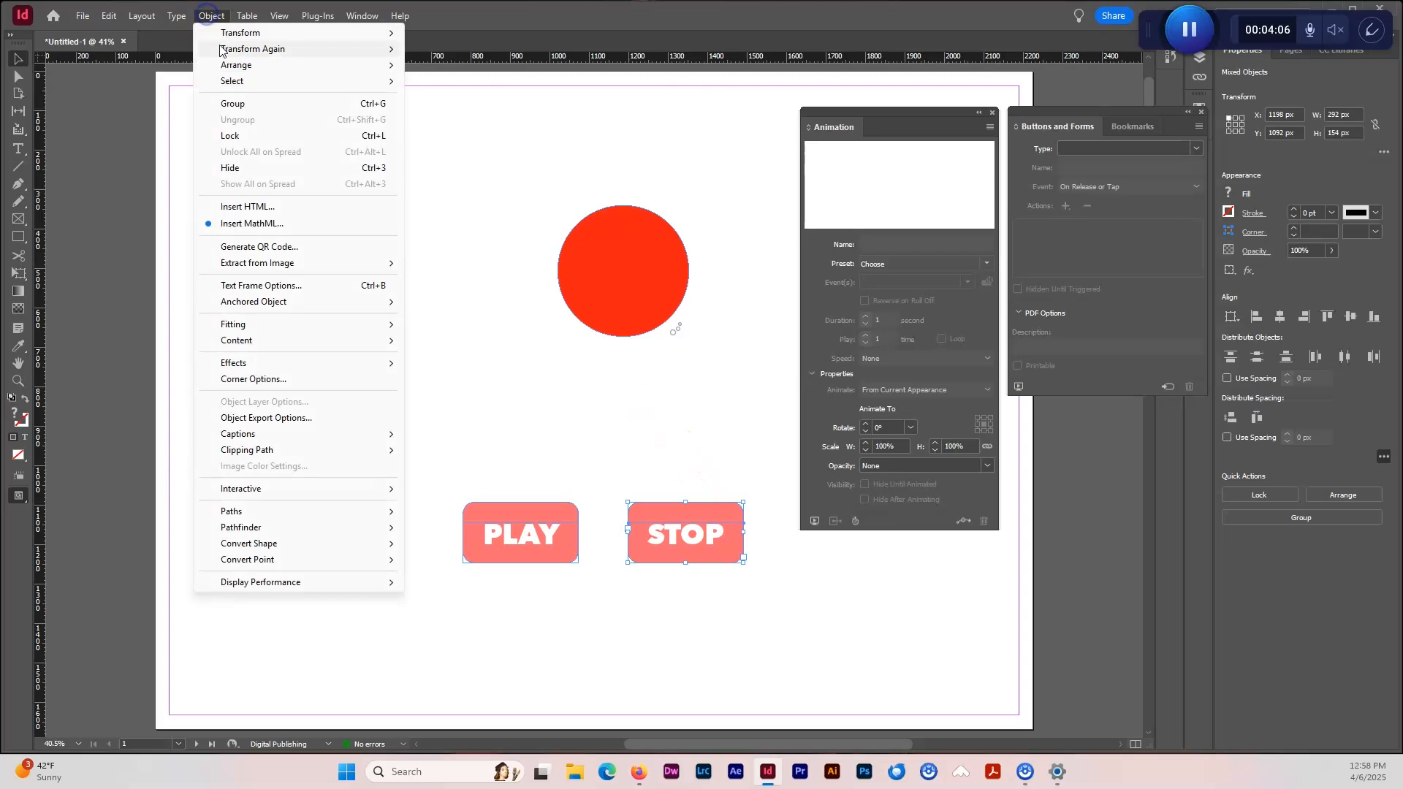
left_click(233, 105)
left_click(523, 555)
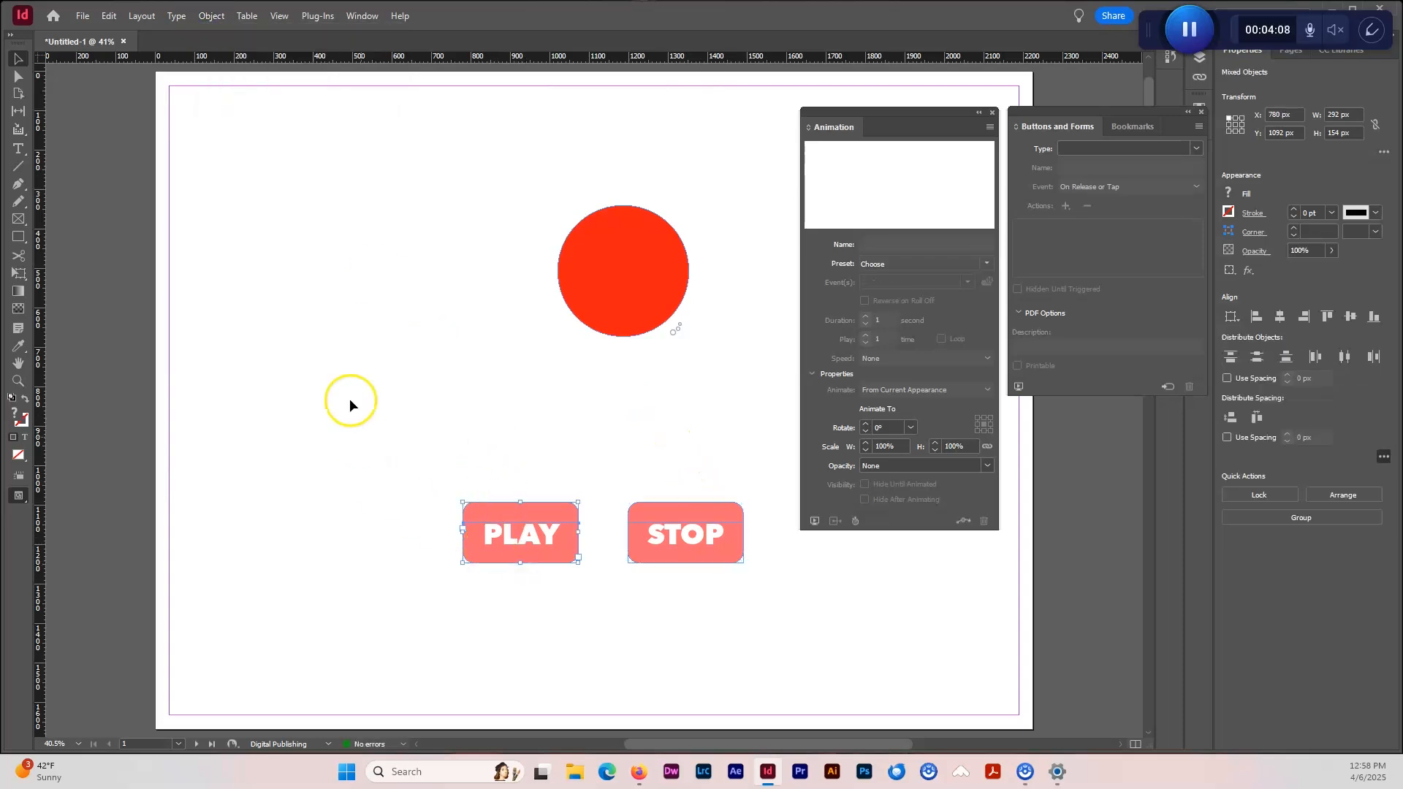
left_click(211, 15)
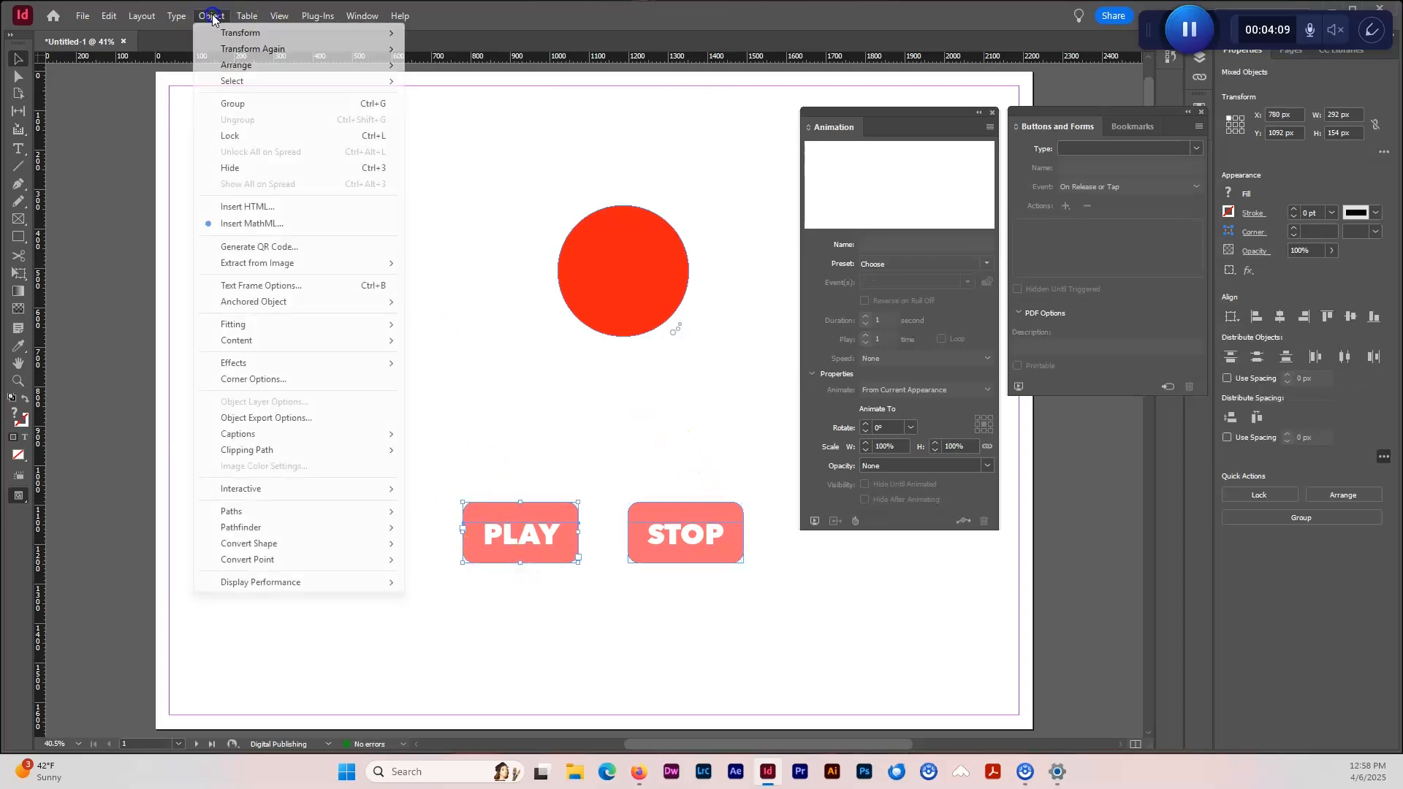
left_click(234, 104)
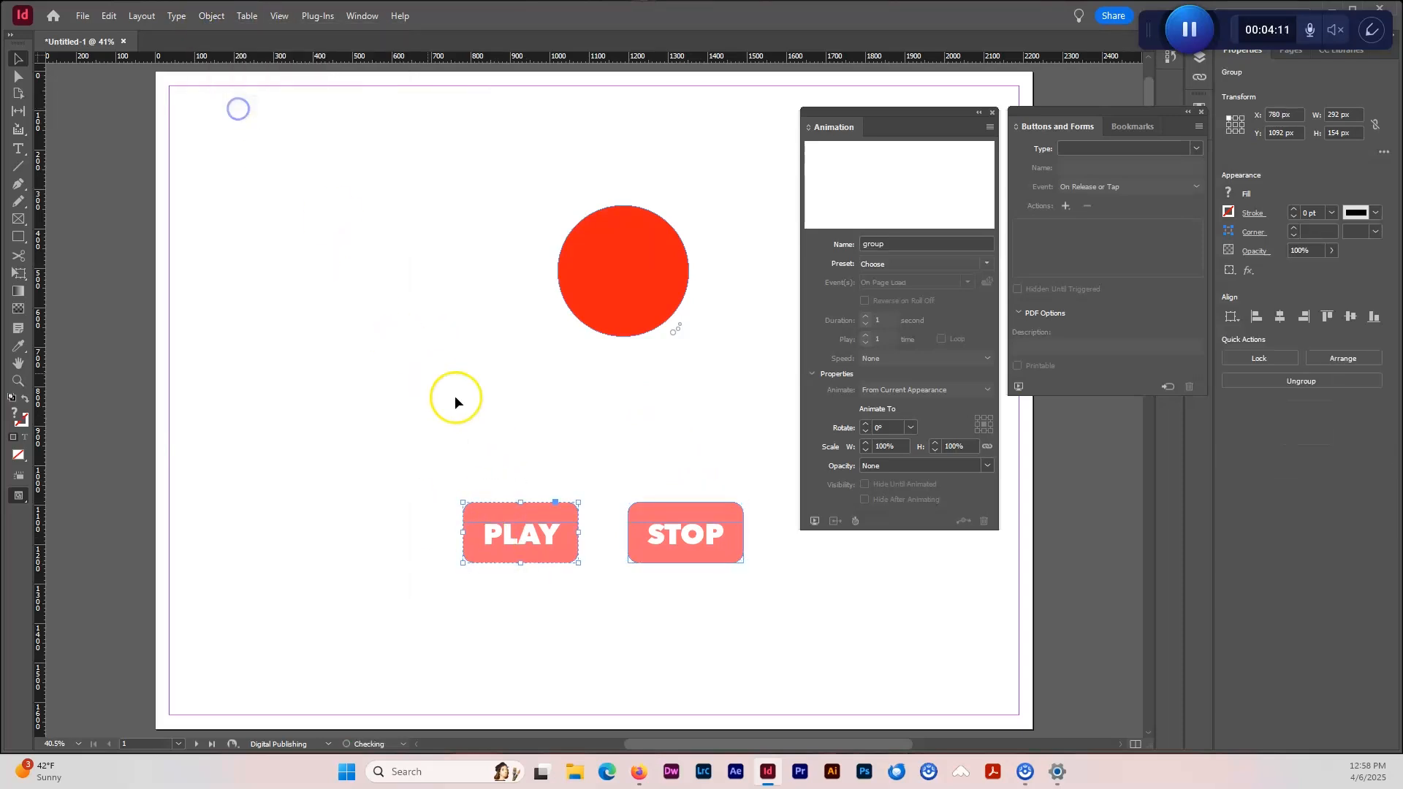
left_click(613, 451)
Step: Convert the PLAY group to a button and name it Play button
left_click(553, 516)
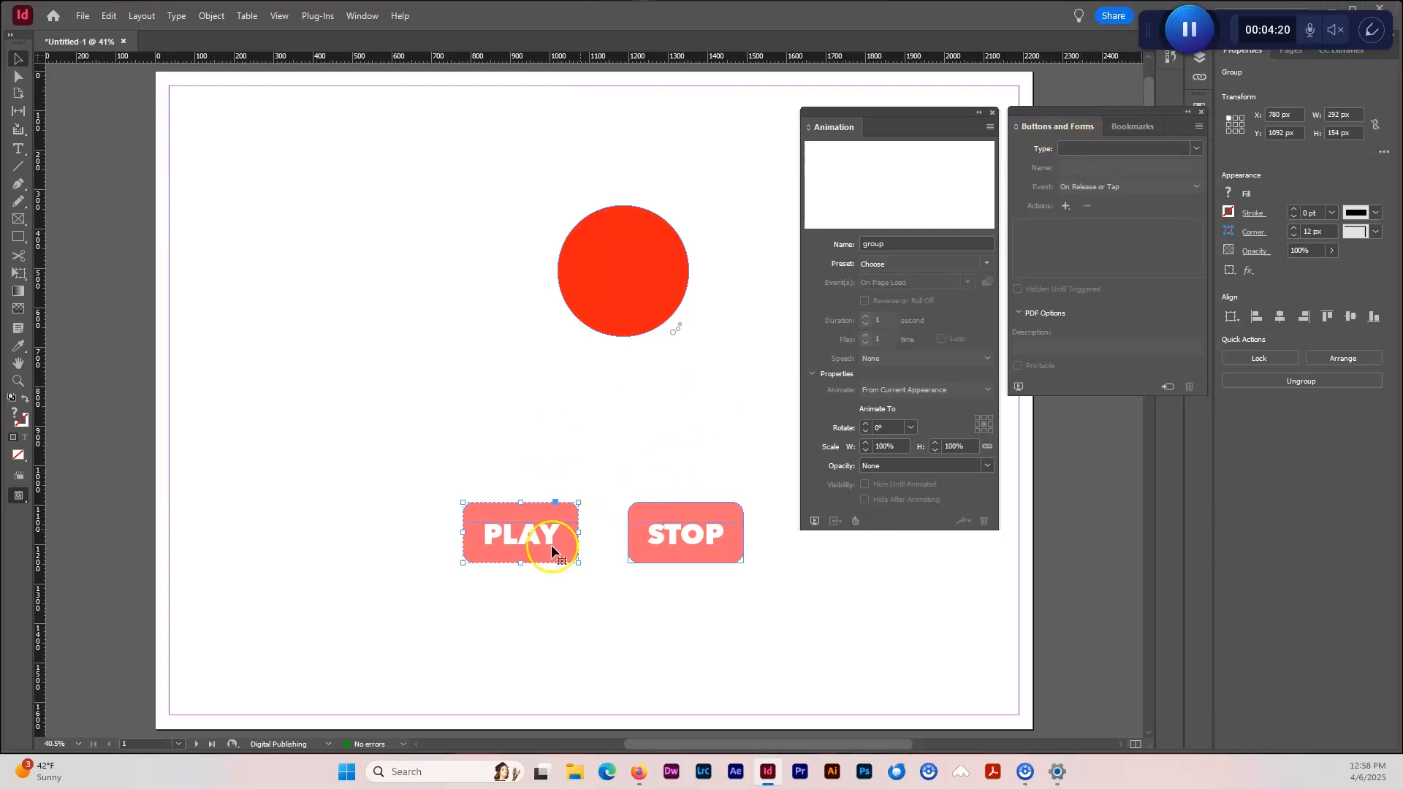
left_click(1197, 148)
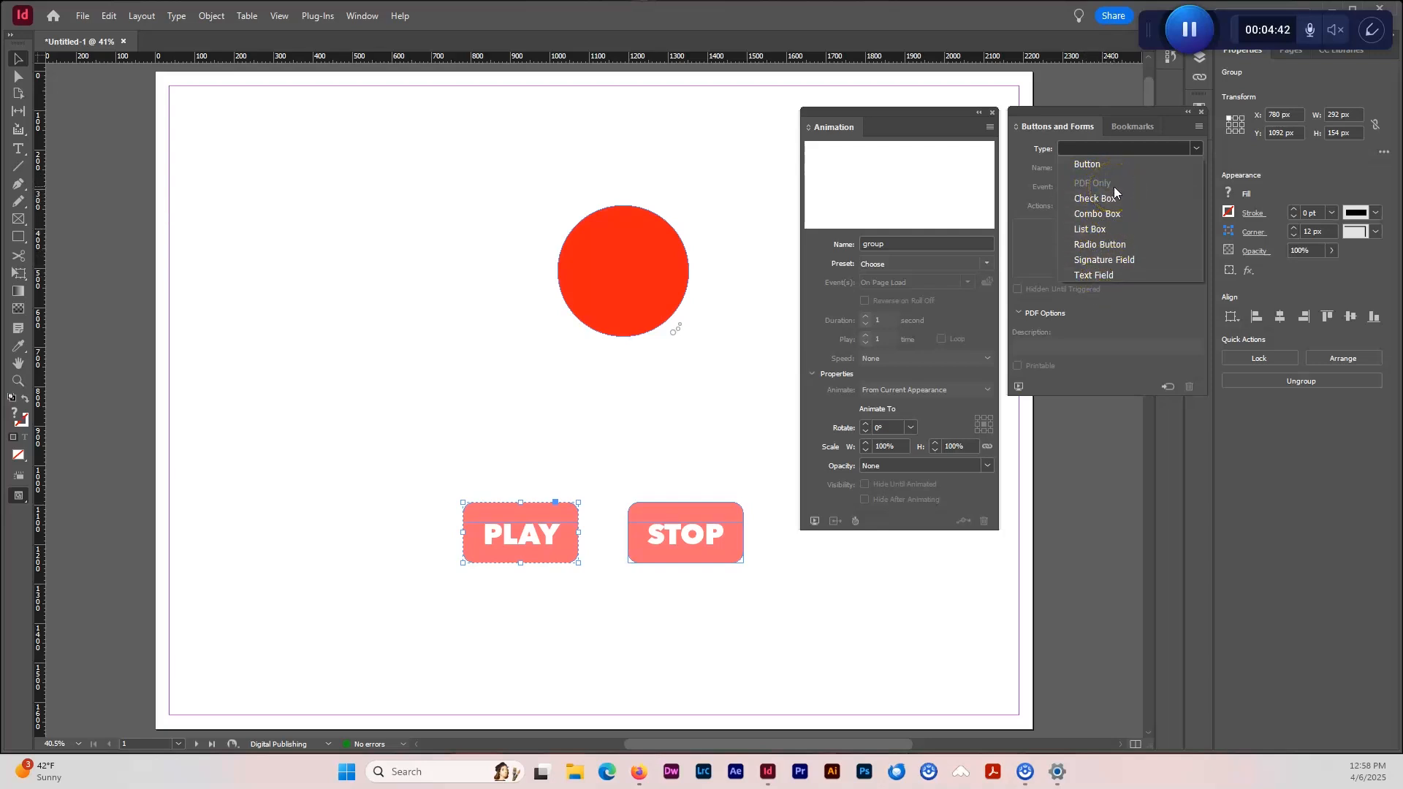
left_click(1102, 165)
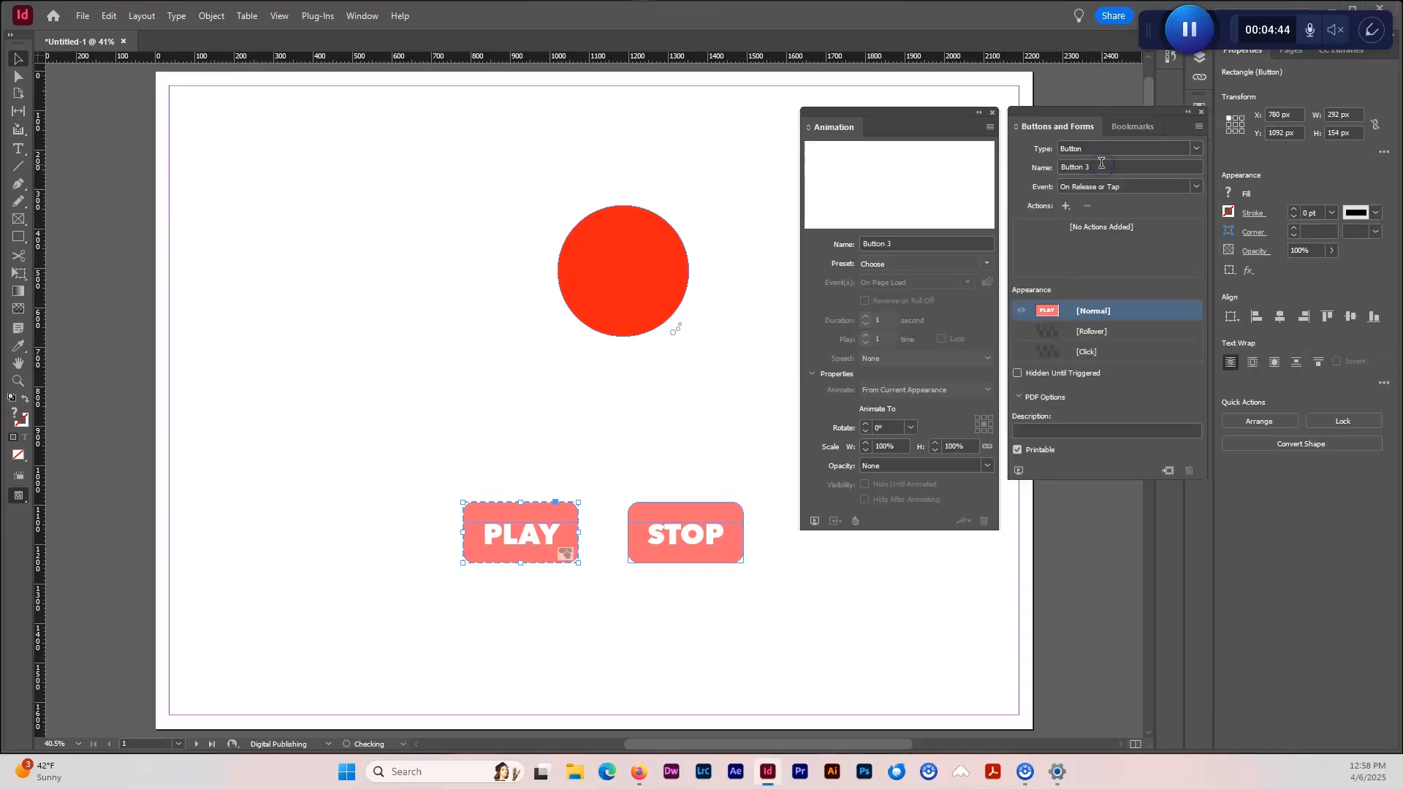
left_click_drag(1101, 165, 1029, 172)
type("PLAY")
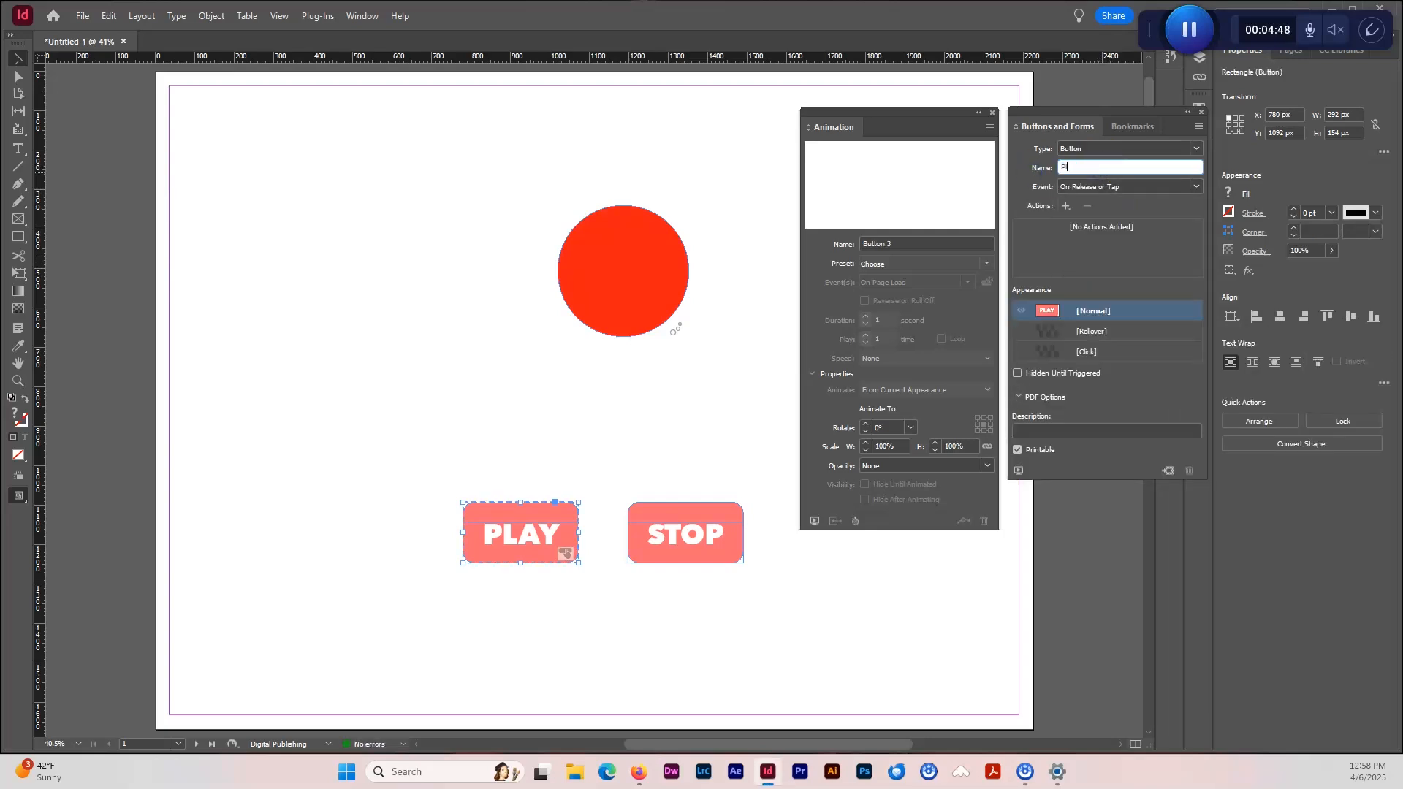
key("Caps_Lock")
type("bu")
key("BackSpace")
key("BackSpace")
key("BackSpace")
key("BackSpace")
key("BackSpace")
key("BackSpace")
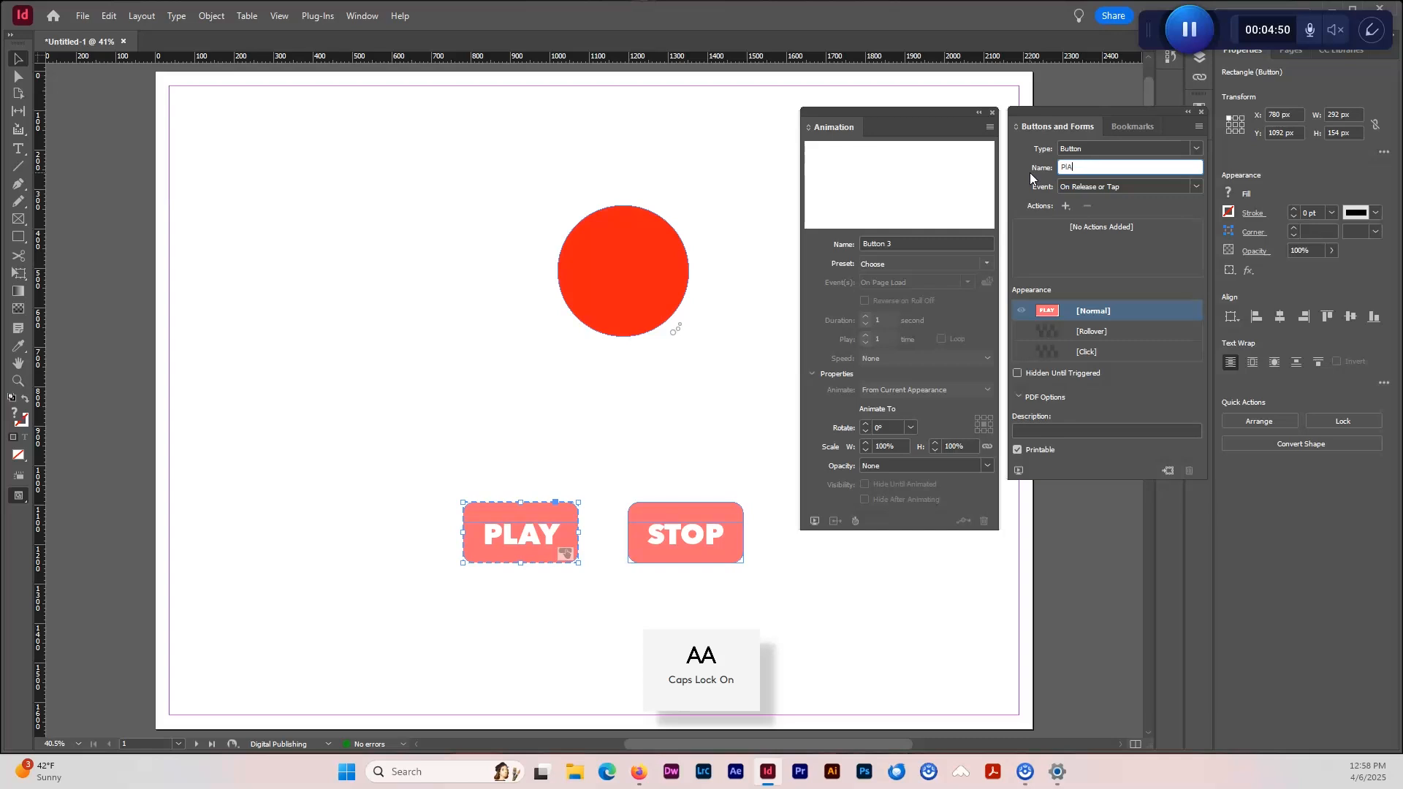
key("Caps_Lock")
type("lay button")
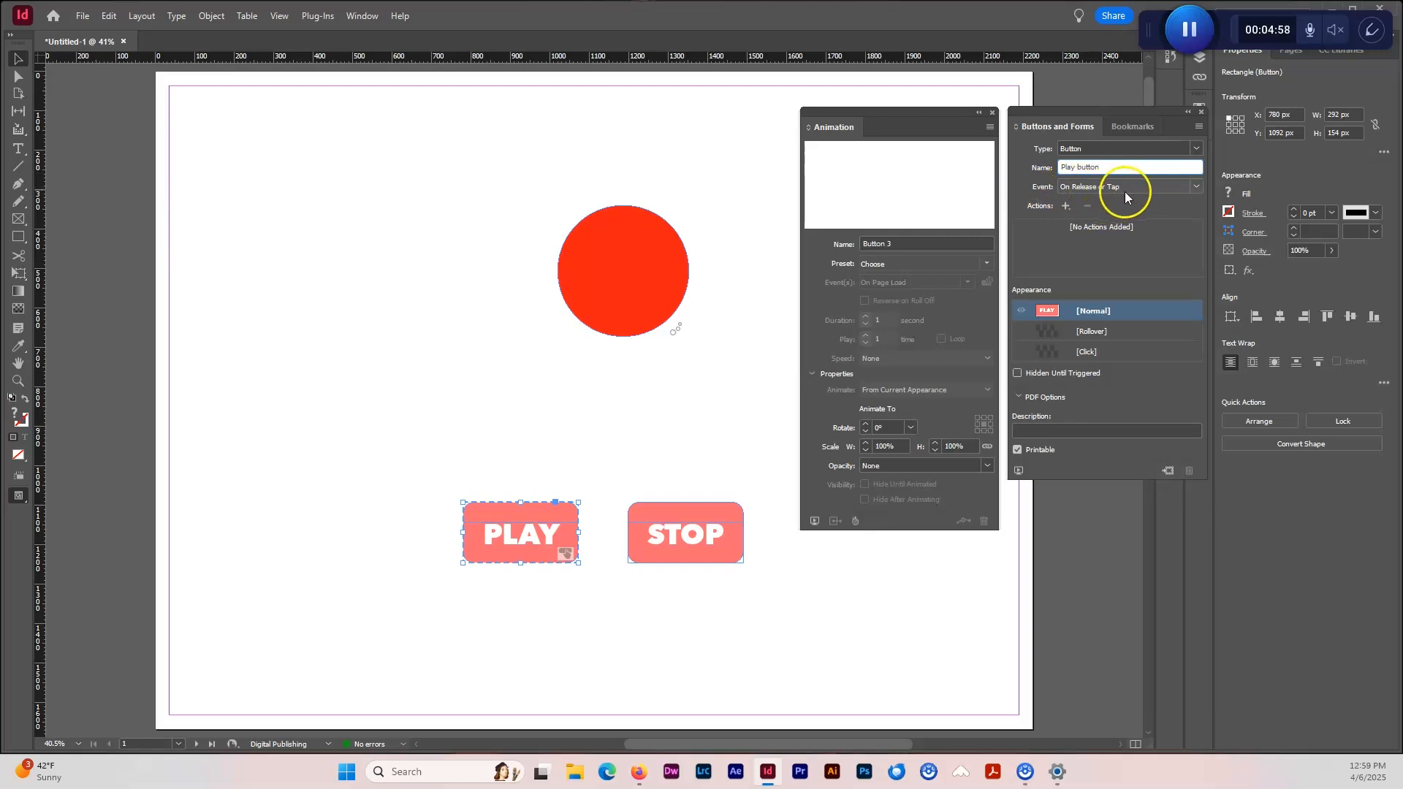
Step: Choose On Release or Tap as the event for the Play button
left_click(1195, 187)
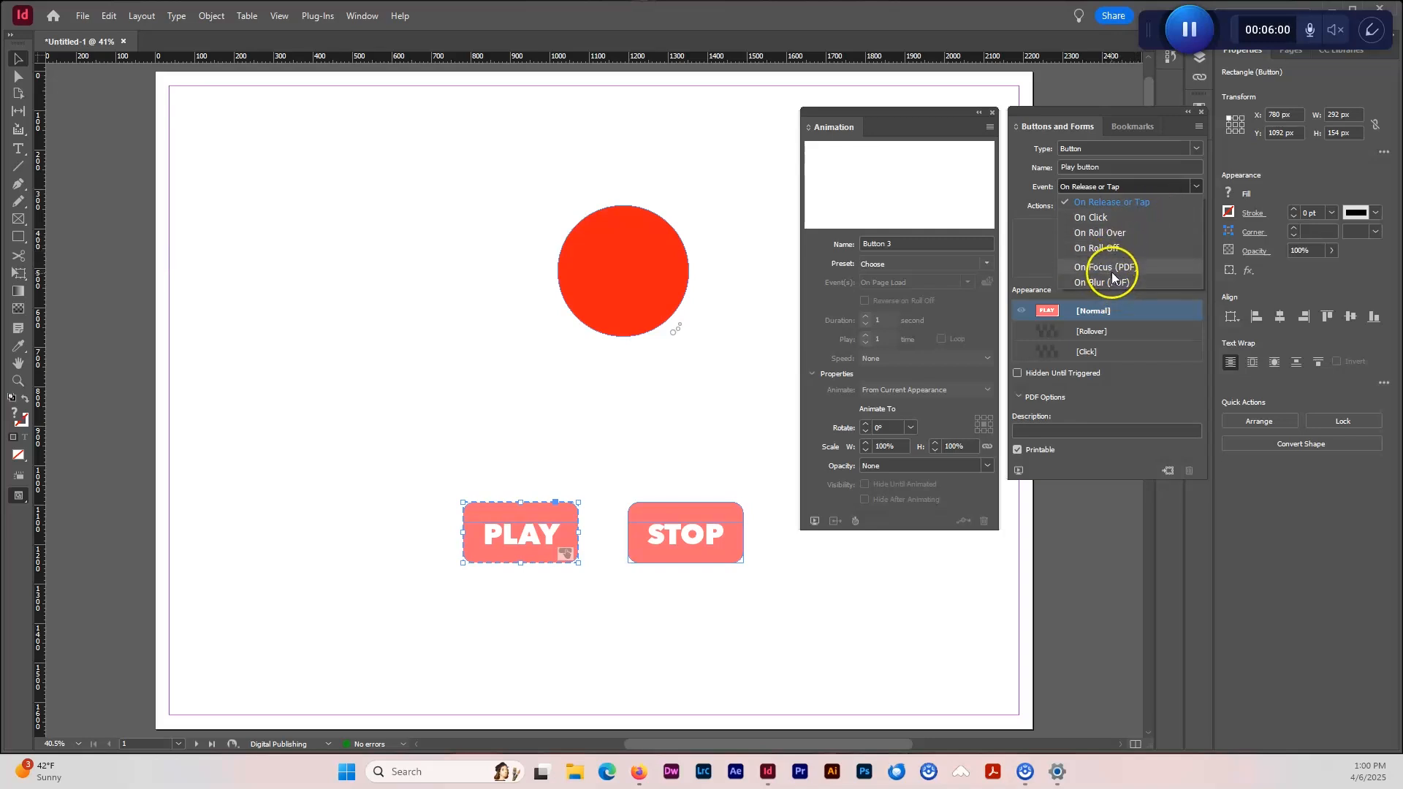
left_click(1110, 204)
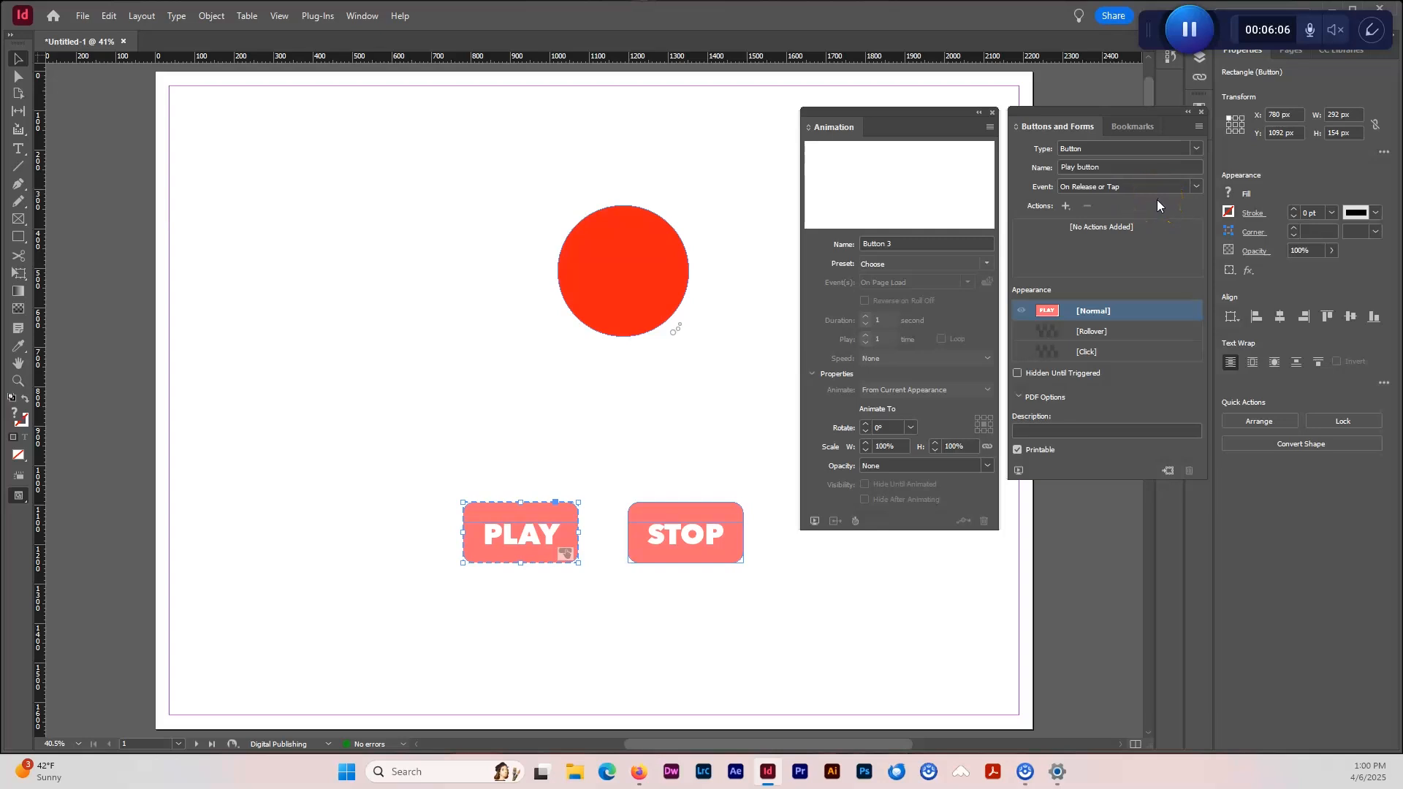
left_click(1142, 196)
left_click(1123, 191)
Step: Add an Animation action to the Play button that targets the circle, with the option Play
left_click(1066, 207)
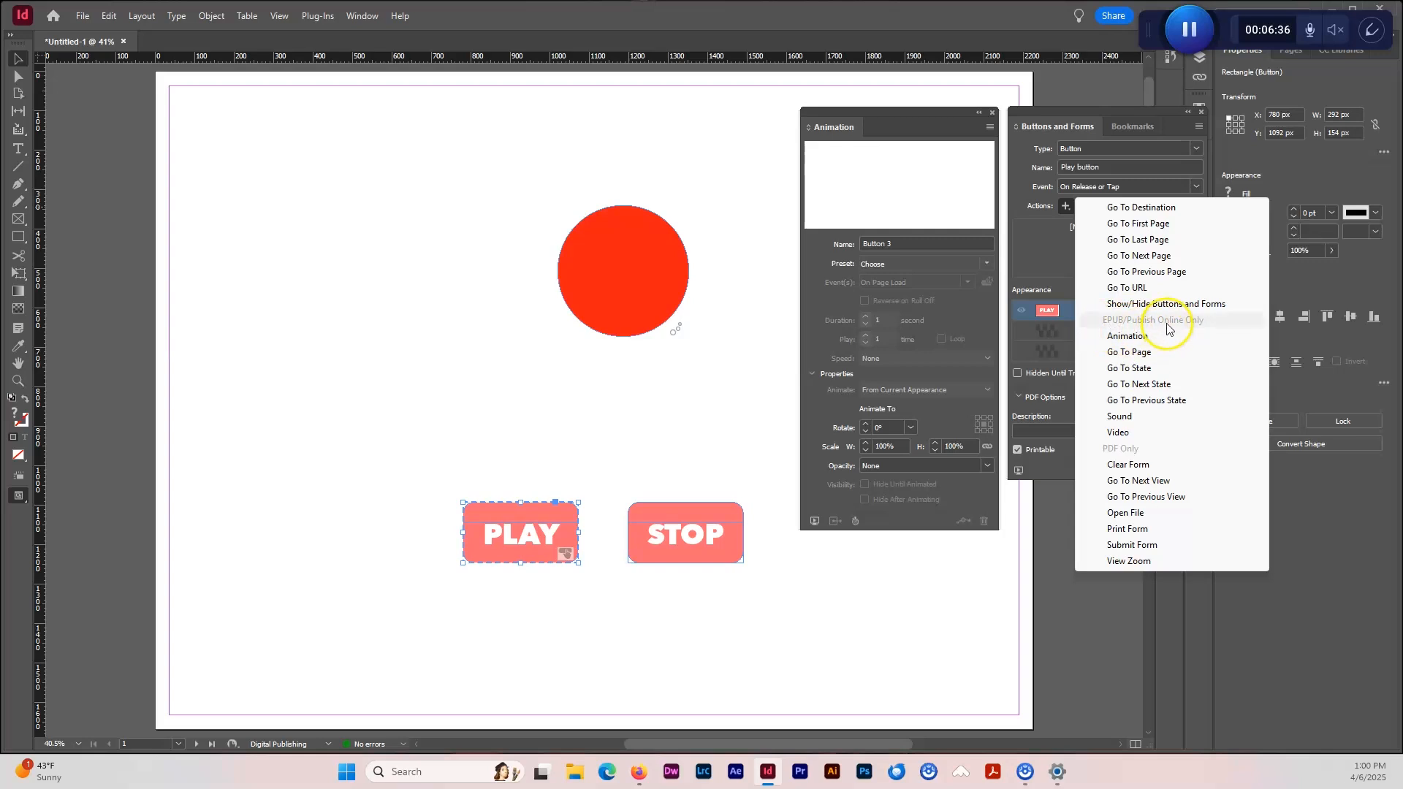
left_click(1120, 337)
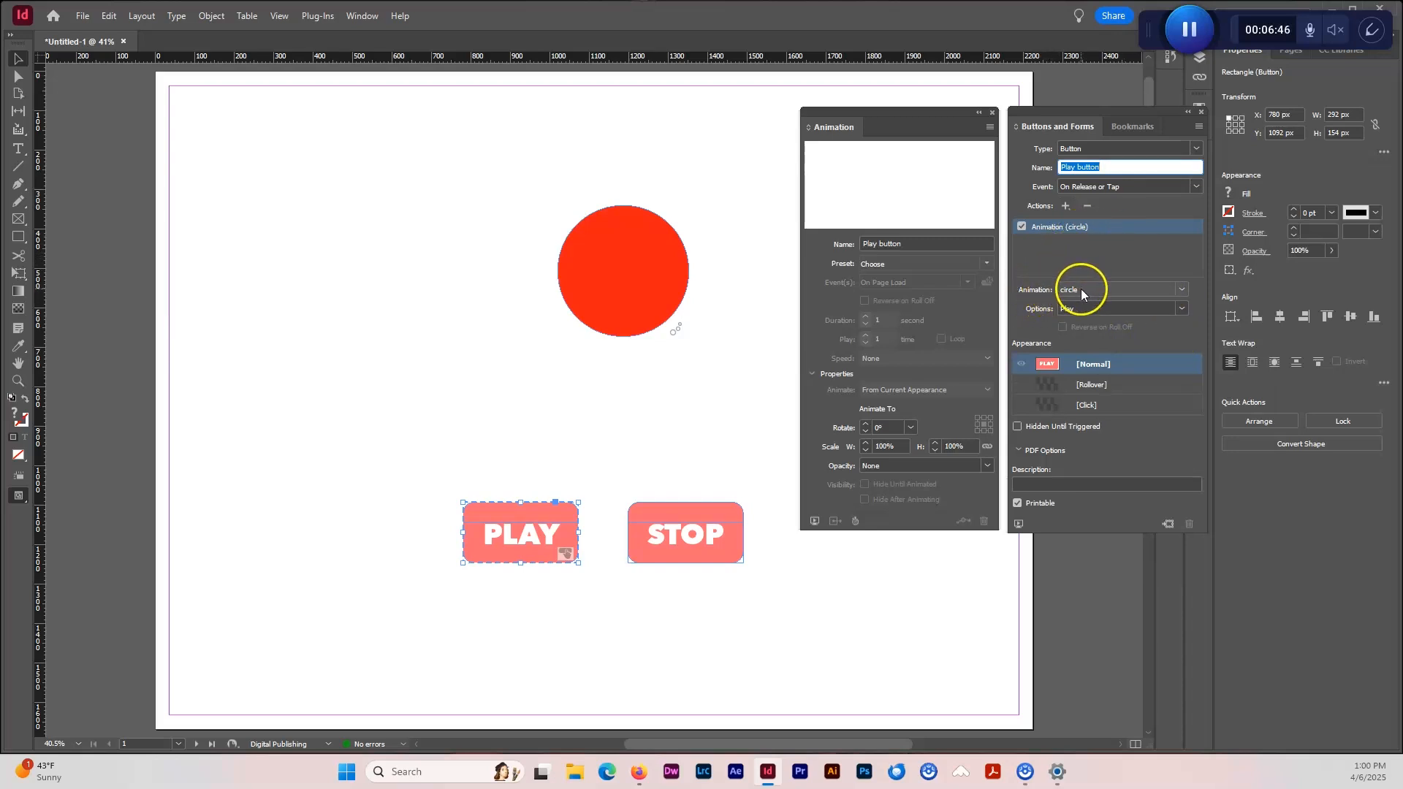
left_click(1182, 290)
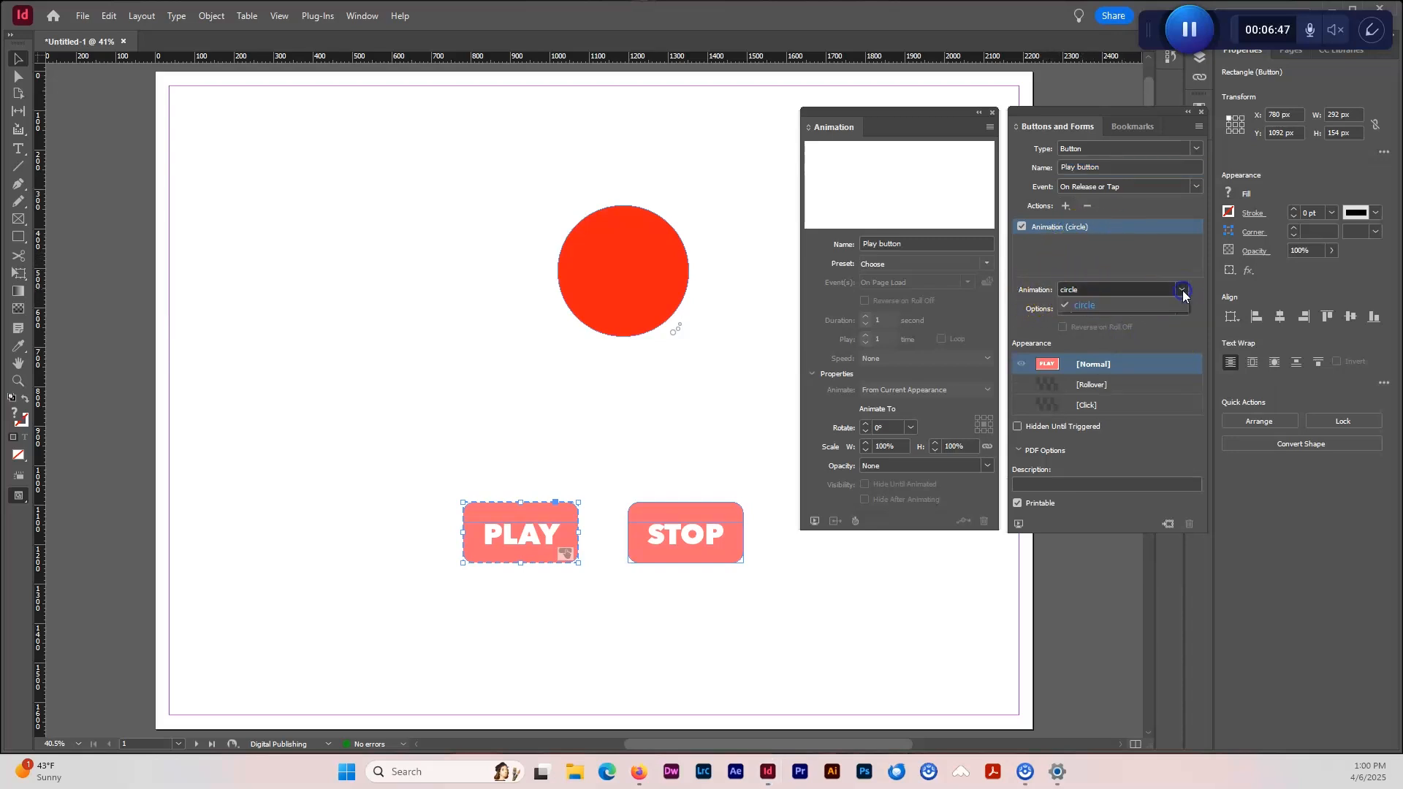
left_click(1086, 305)
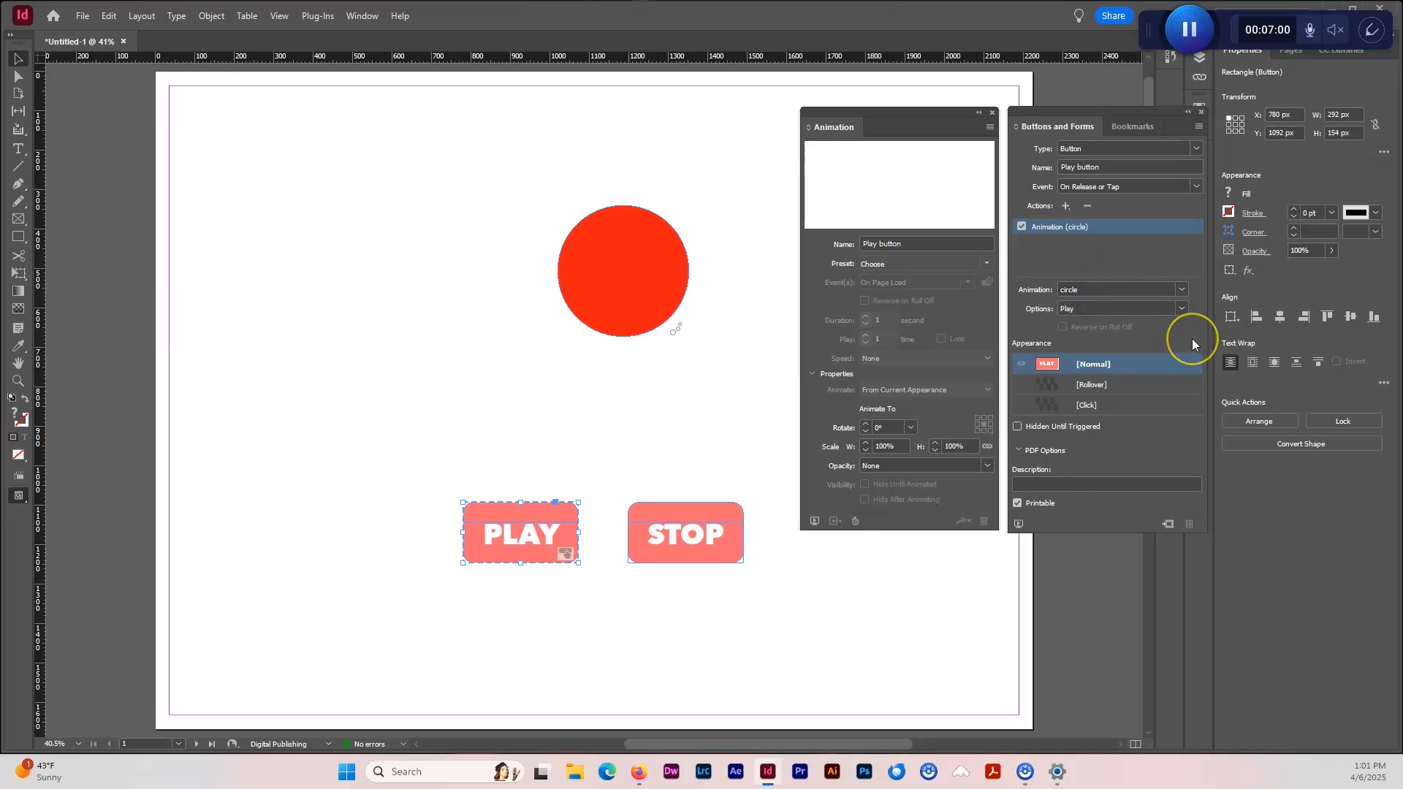
left_click(1182, 309)
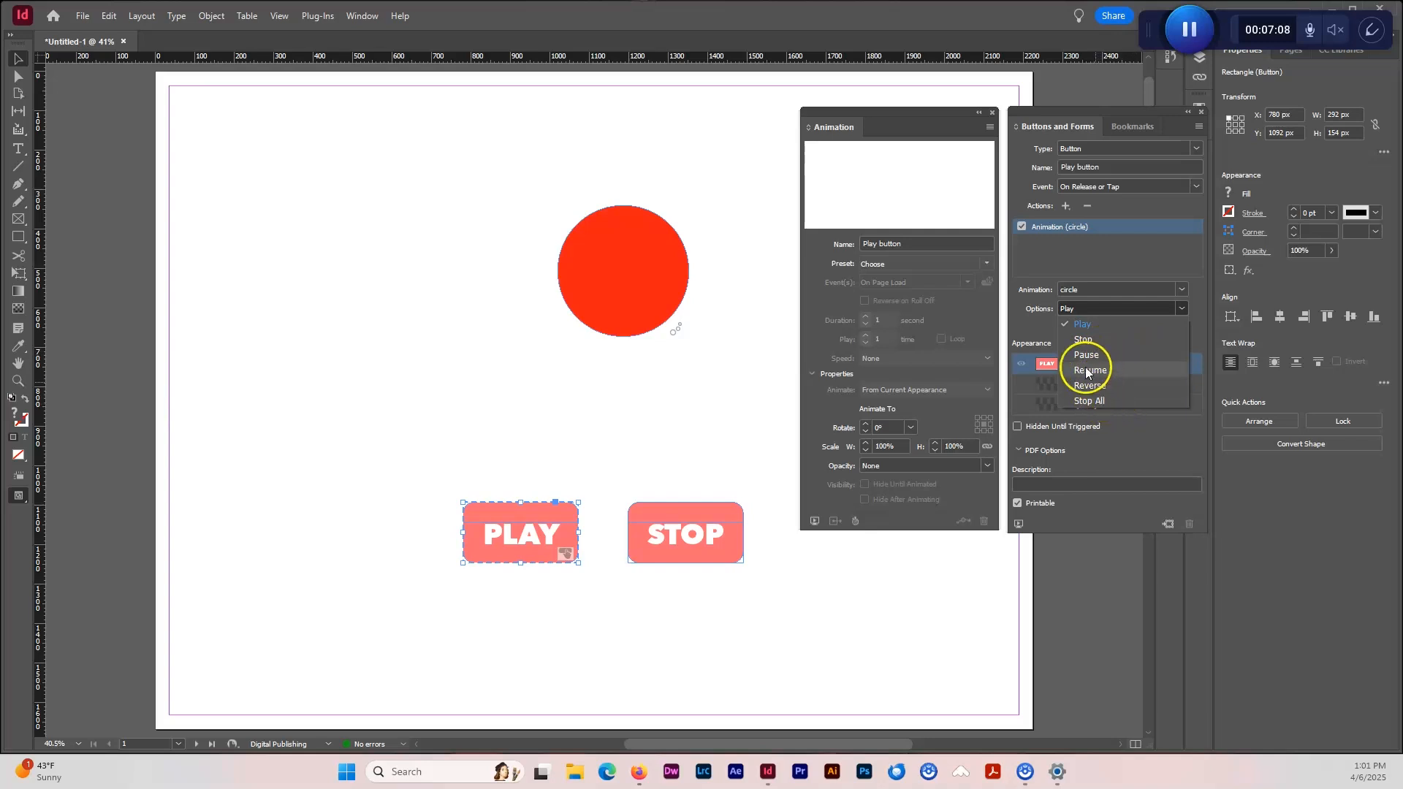
left_click(1095, 321)
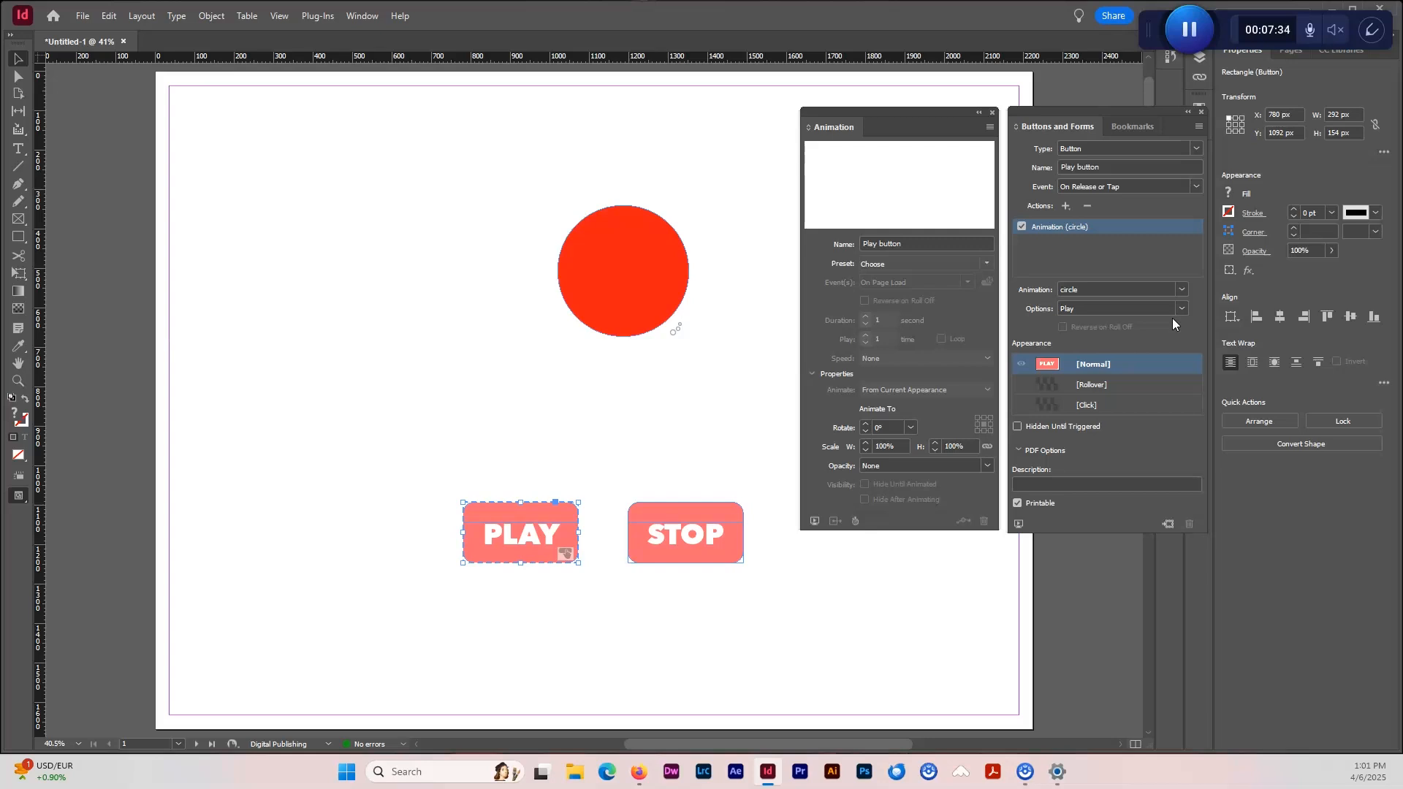
Step: Add a Rollover appearance to the Play button and fill its rectangle with a deeper red
left_click(1112, 387)
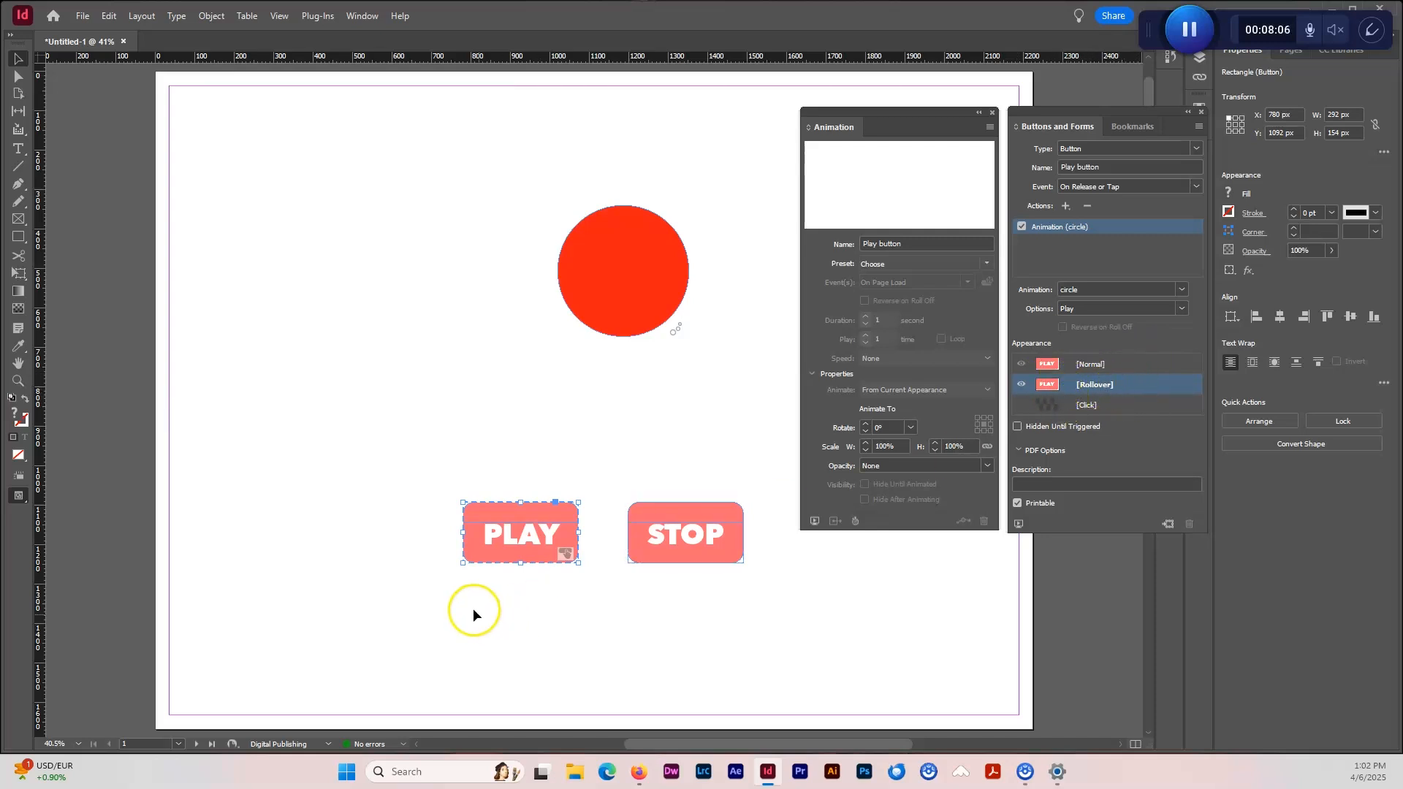
double_click(511, 515)
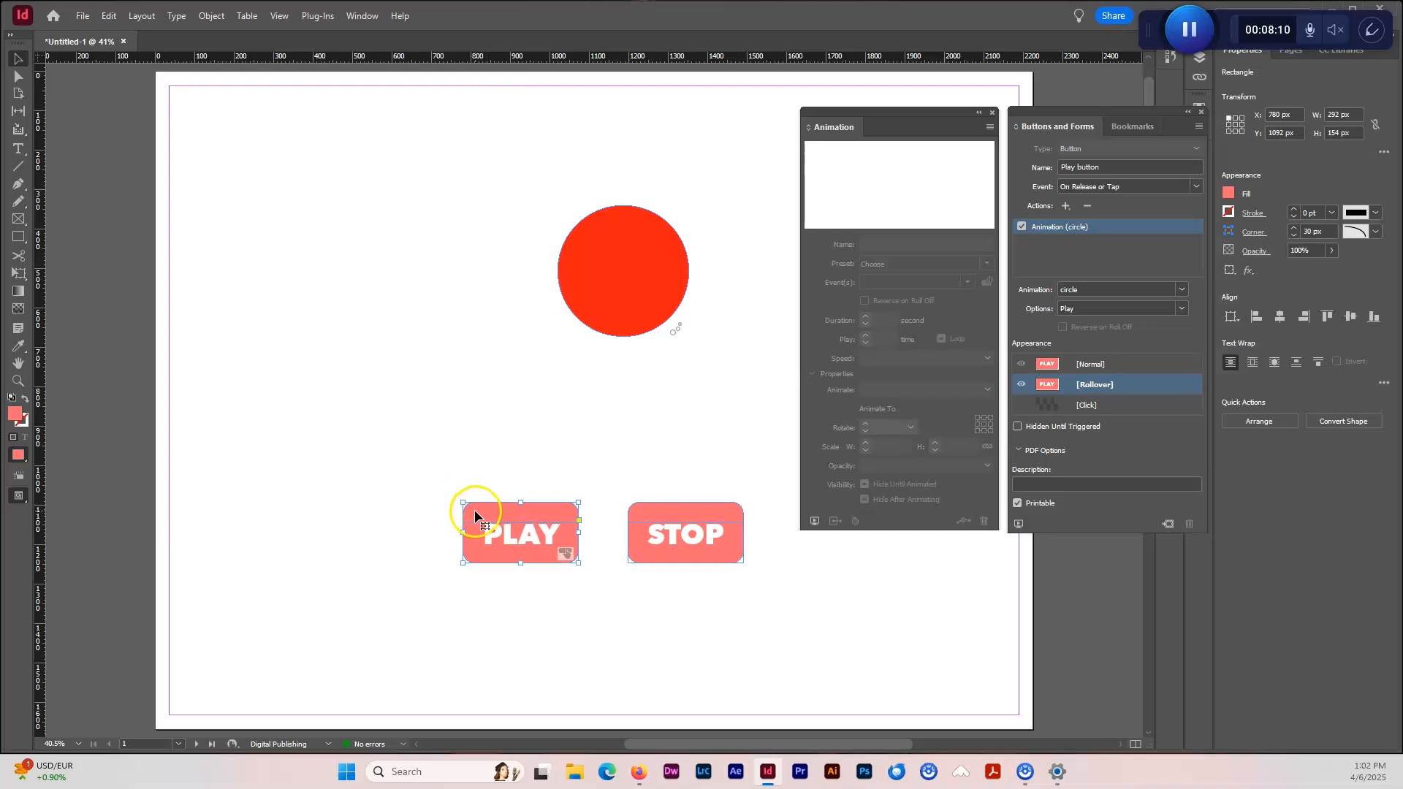
double_click(15, 417)
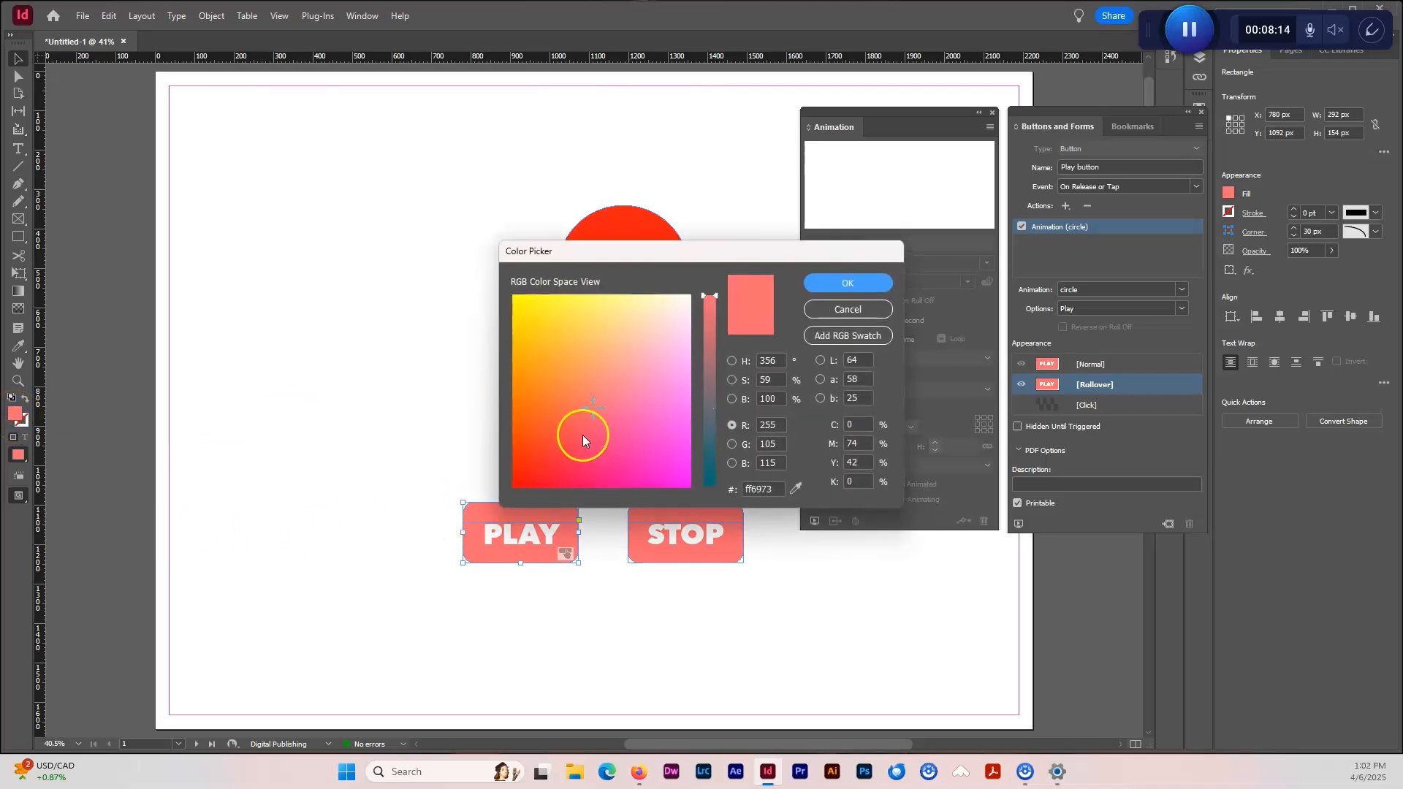
left_click(572, 435)
left_click(848, 284)
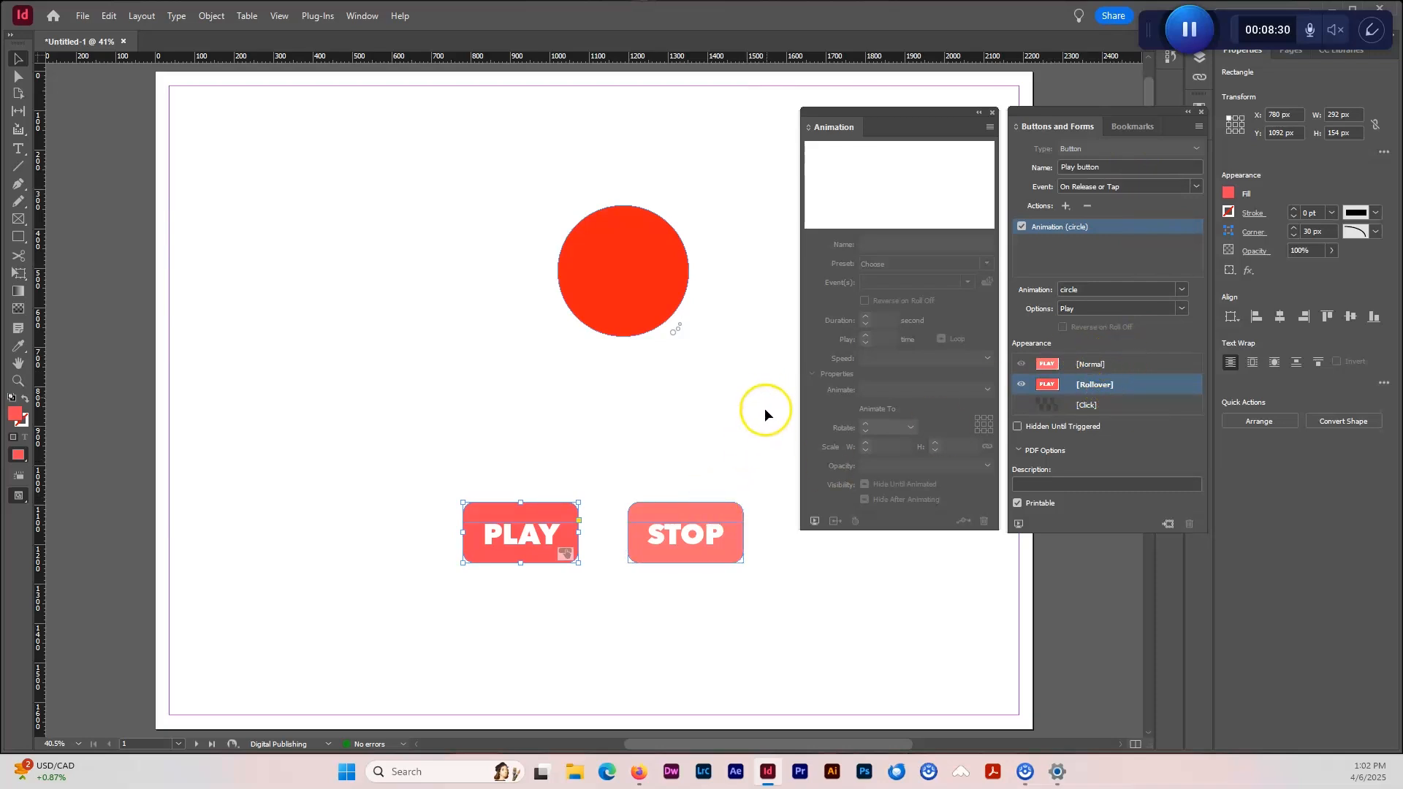
Step: Convert the STOP group to a button and name it Stop Button
left_click(687, 525)
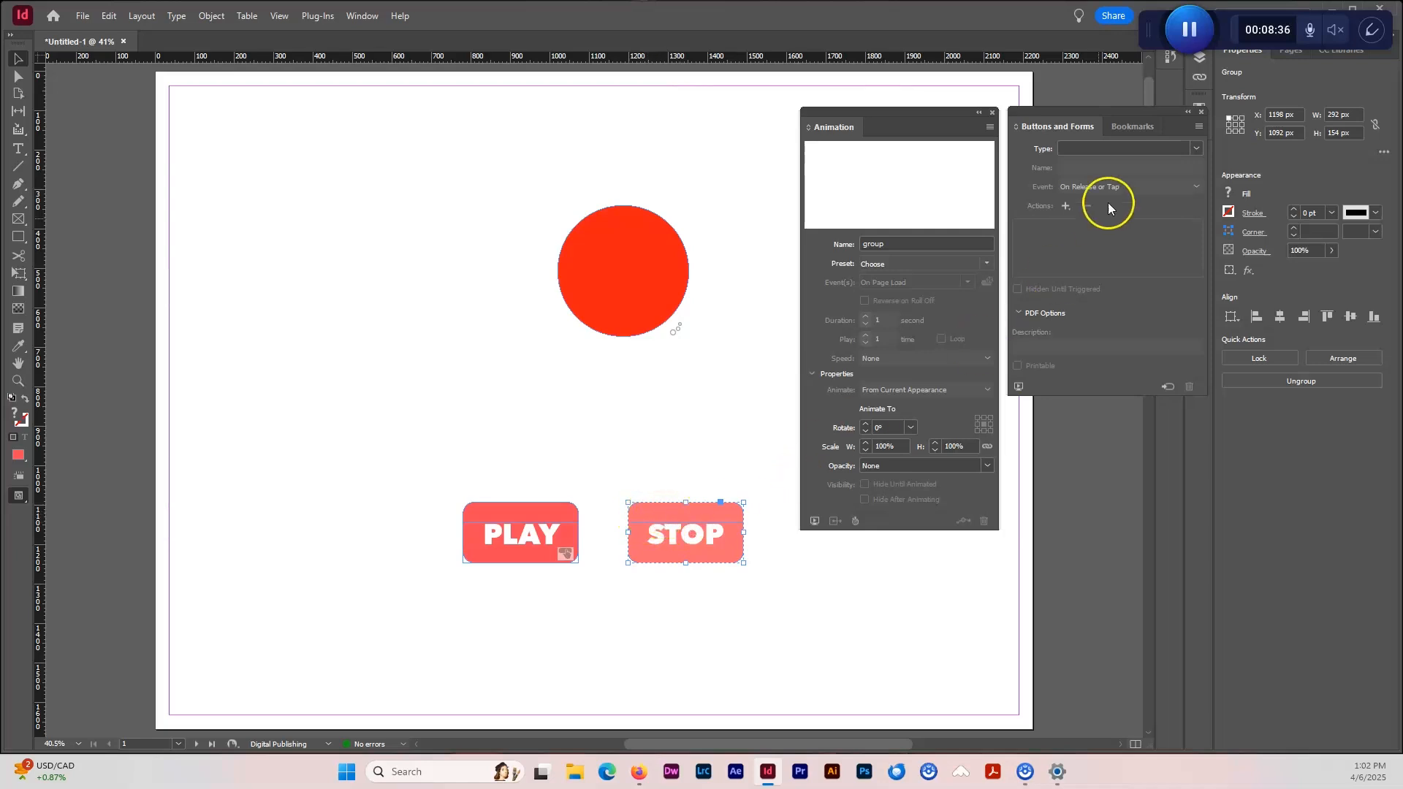
left_click(1132, 149)
left_click(1100, 162)
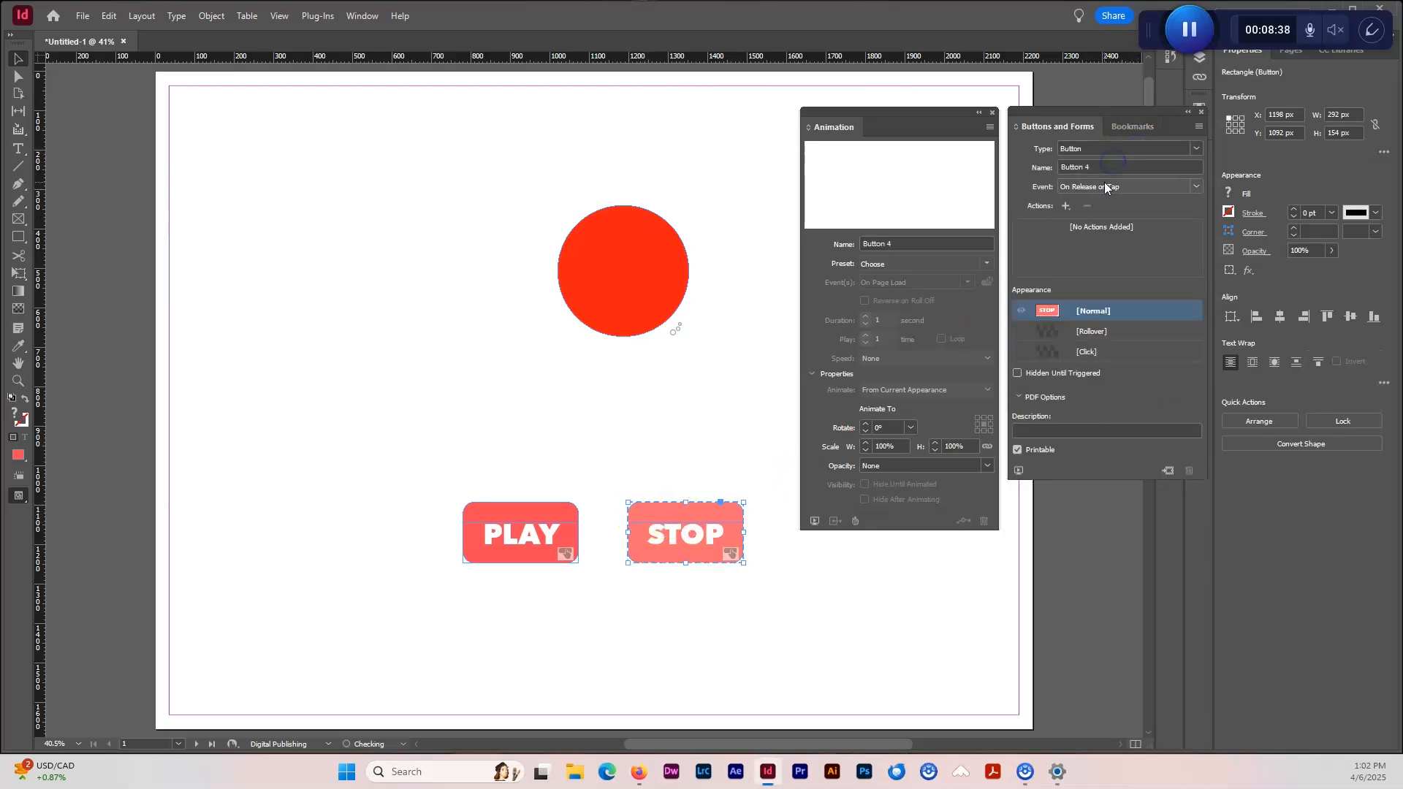
left_click(1032, 169)
type("Stop")
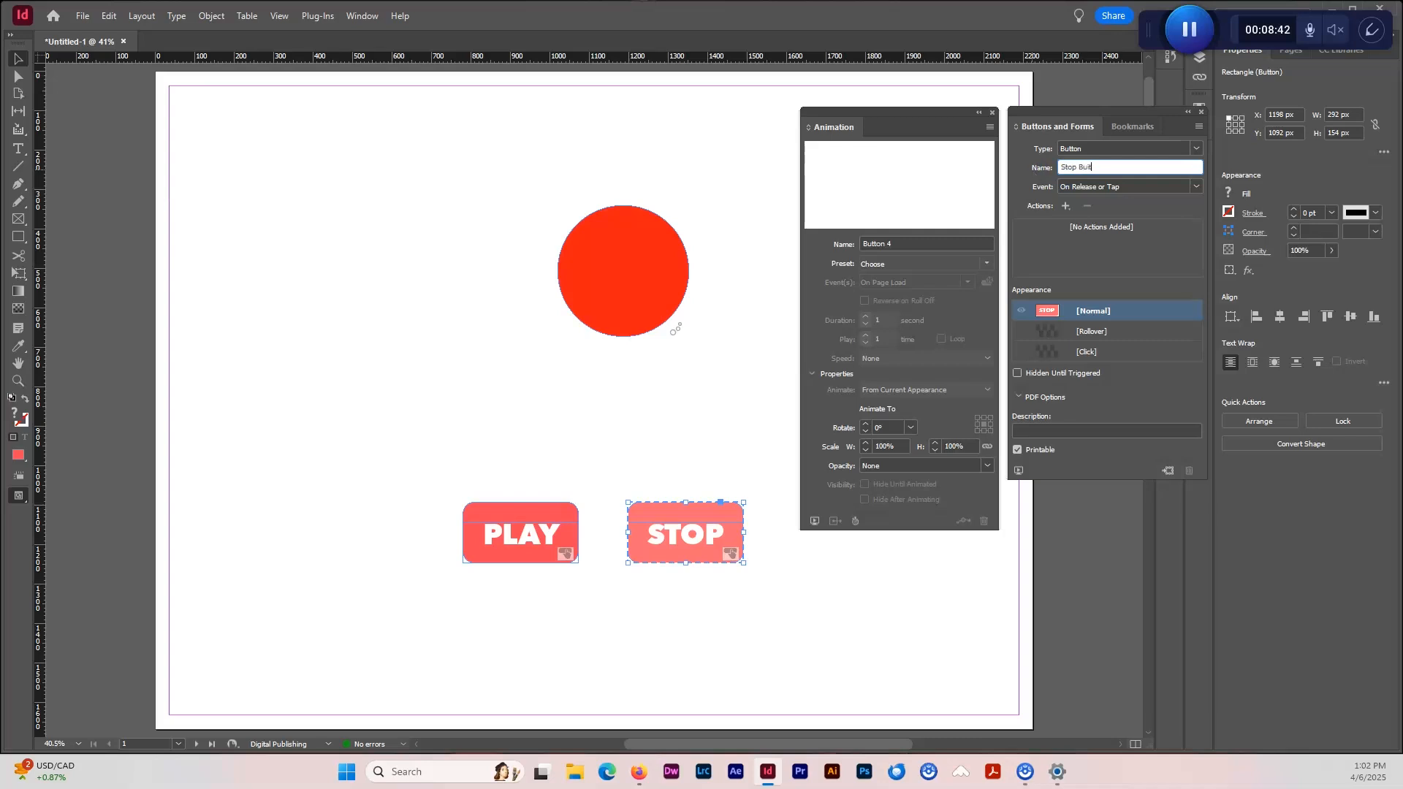
type(" Button")
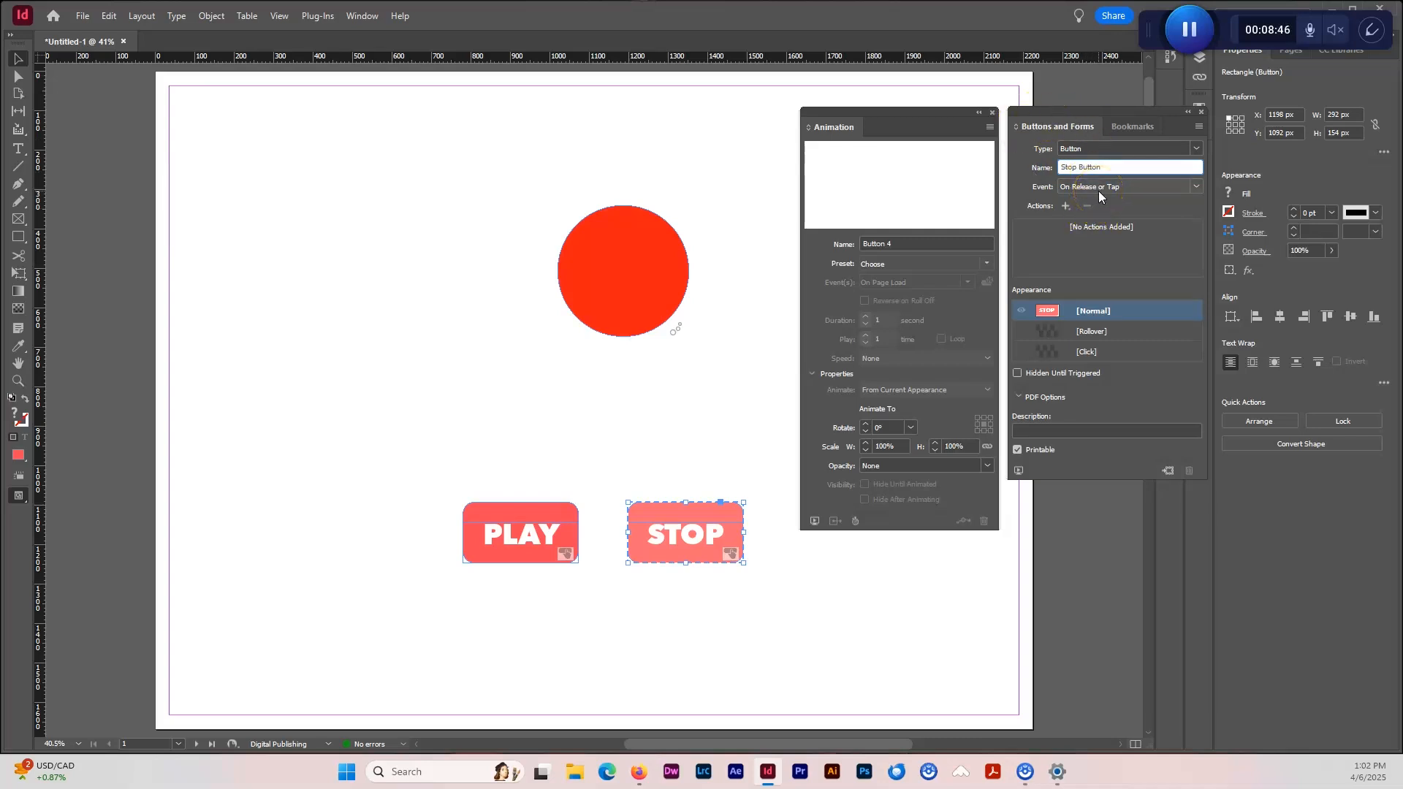
Step: Add an Animation action to the Stop Button that targets the circle, with the option Stop
left_click(1065, 206)
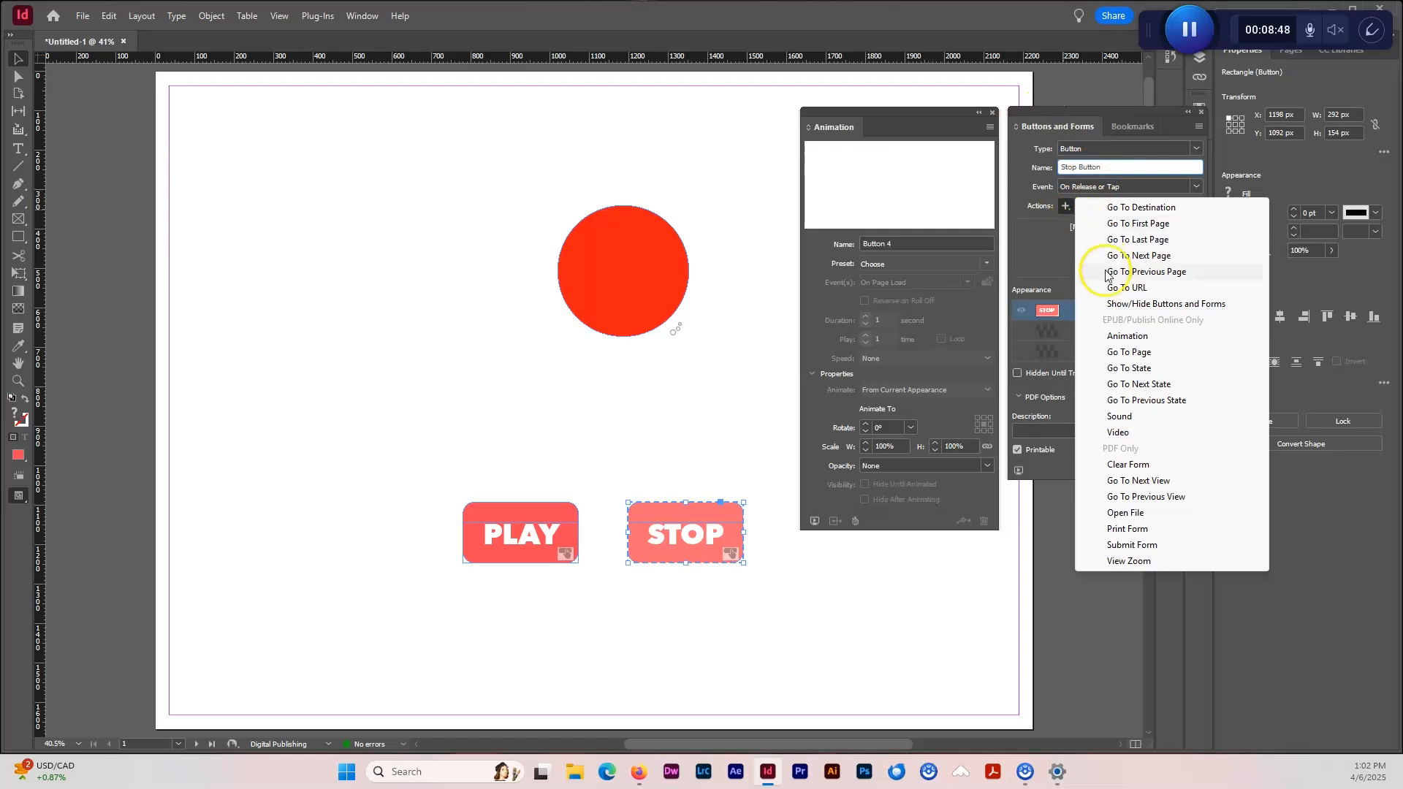
left_click(1125, 335)
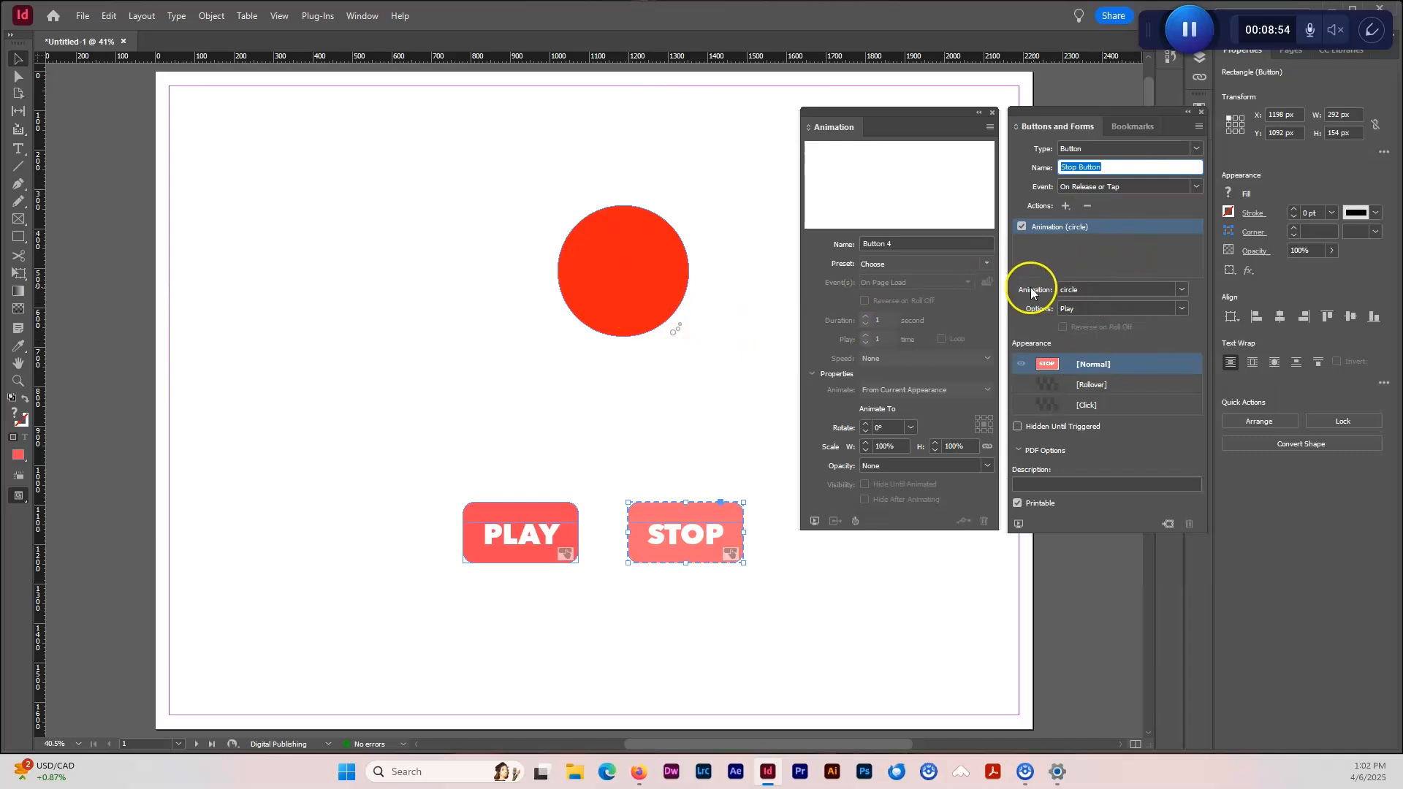
left_click(1068, 289)
left_click(1081, 303)
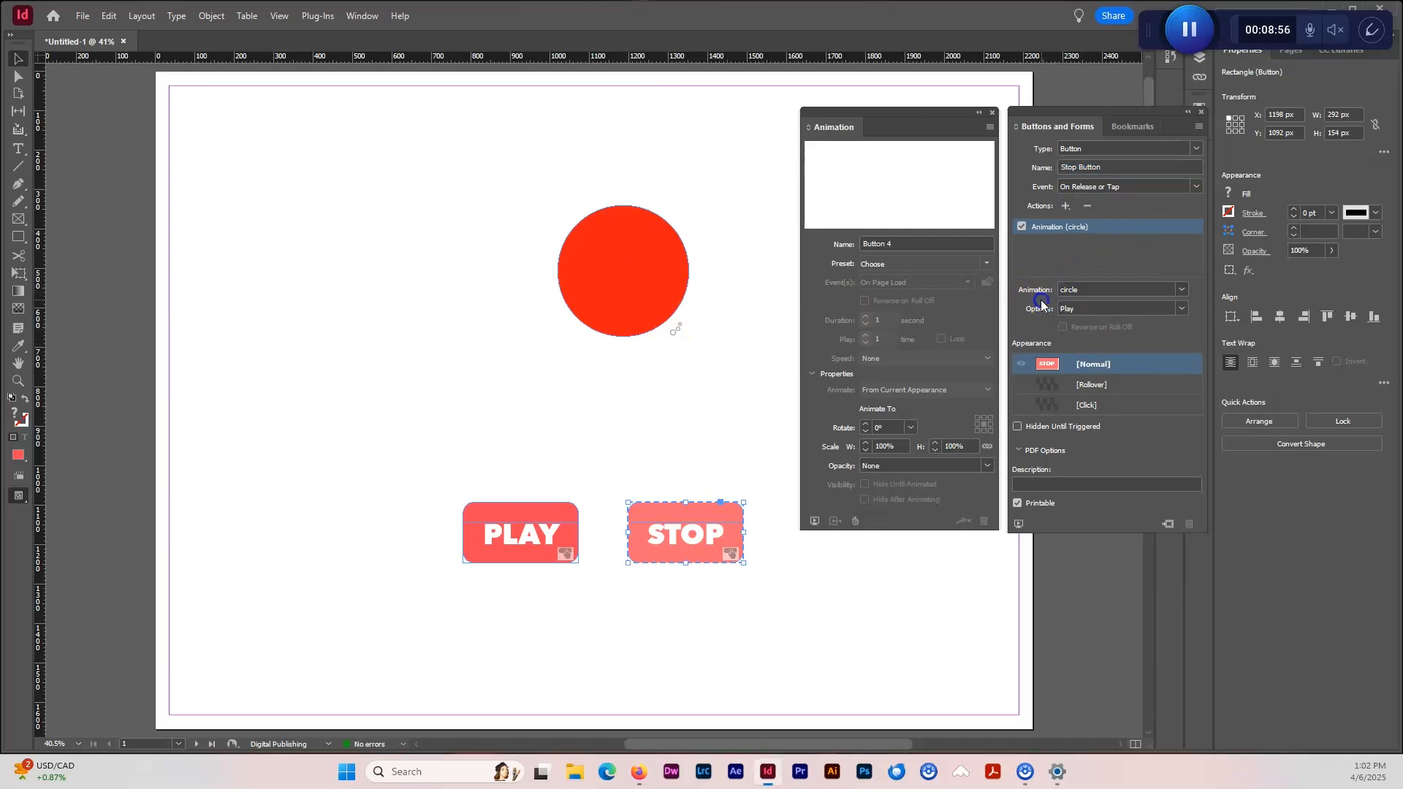
left_click(1089, 309)
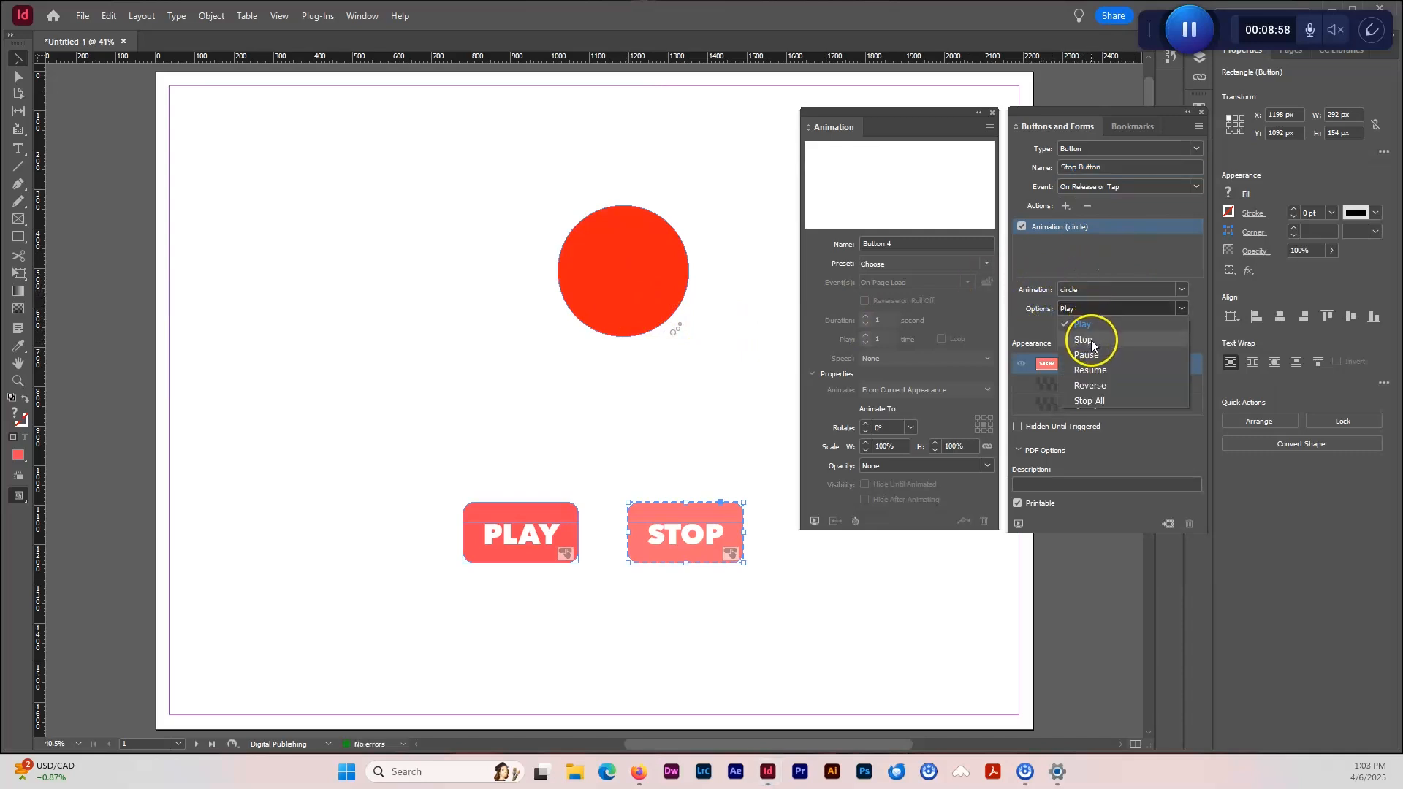
left_click(1087, 339)
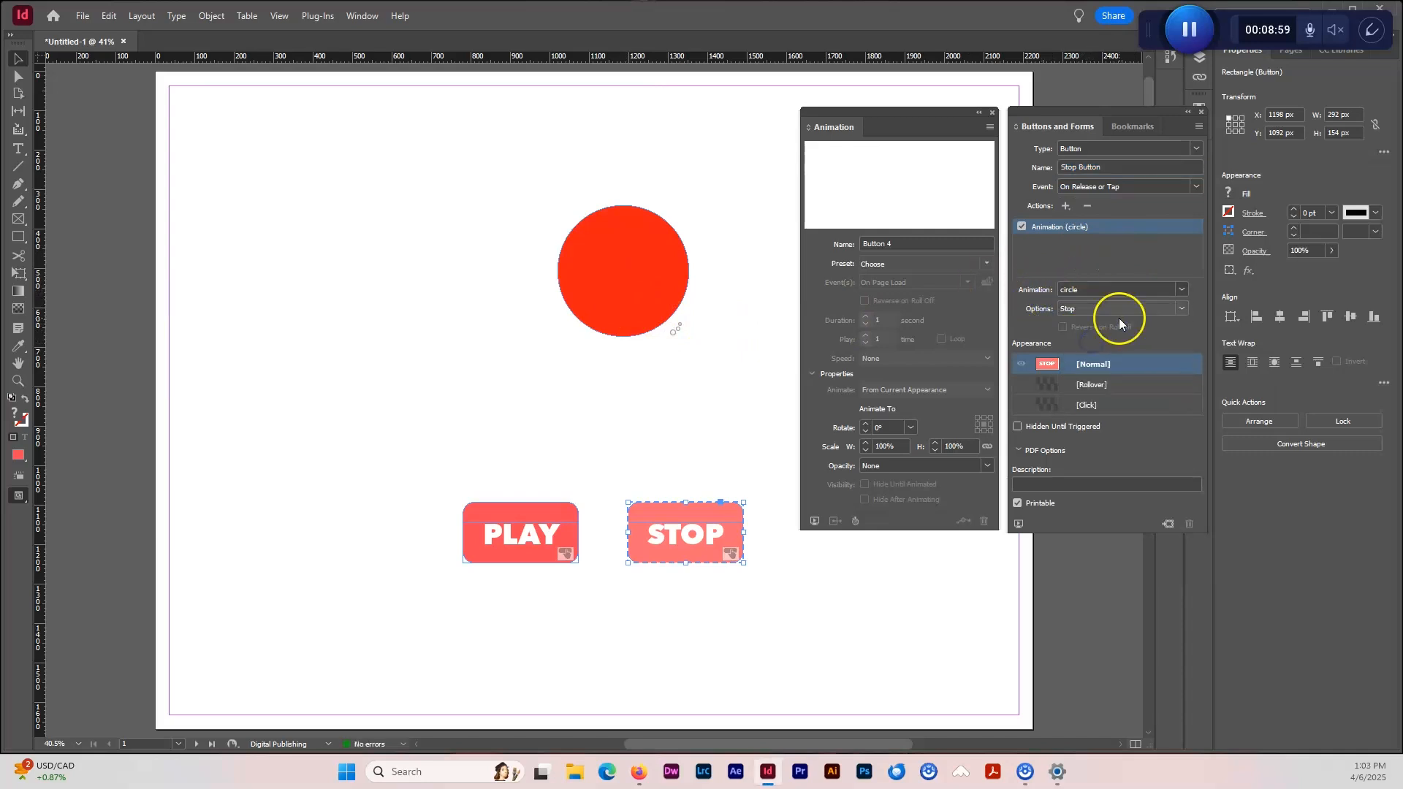
Step: Add a Rollover appearance to the Stop Button and fill its rectangle with a deeper red matching the PLAY rollover
left_click(1107, 385)
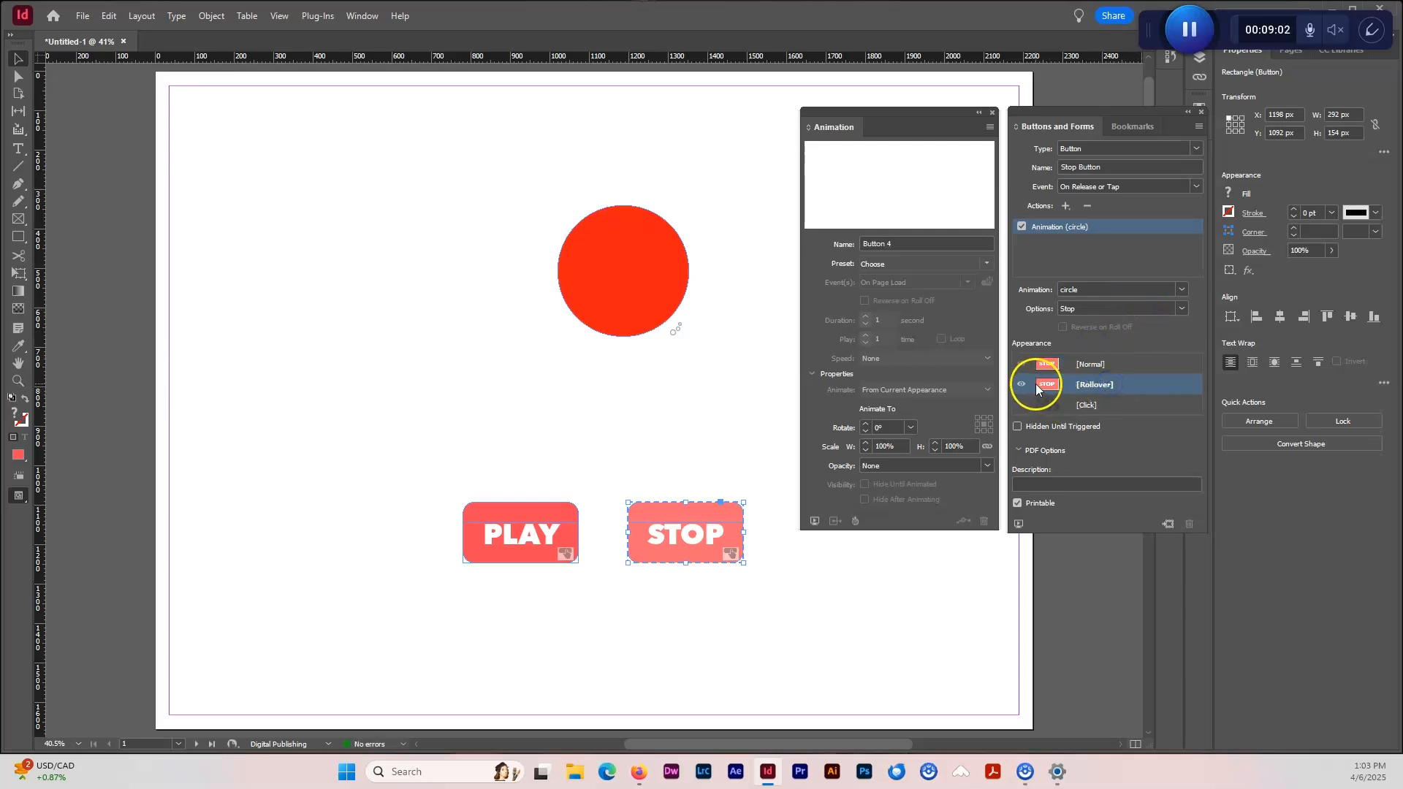
double_click(718, 517)
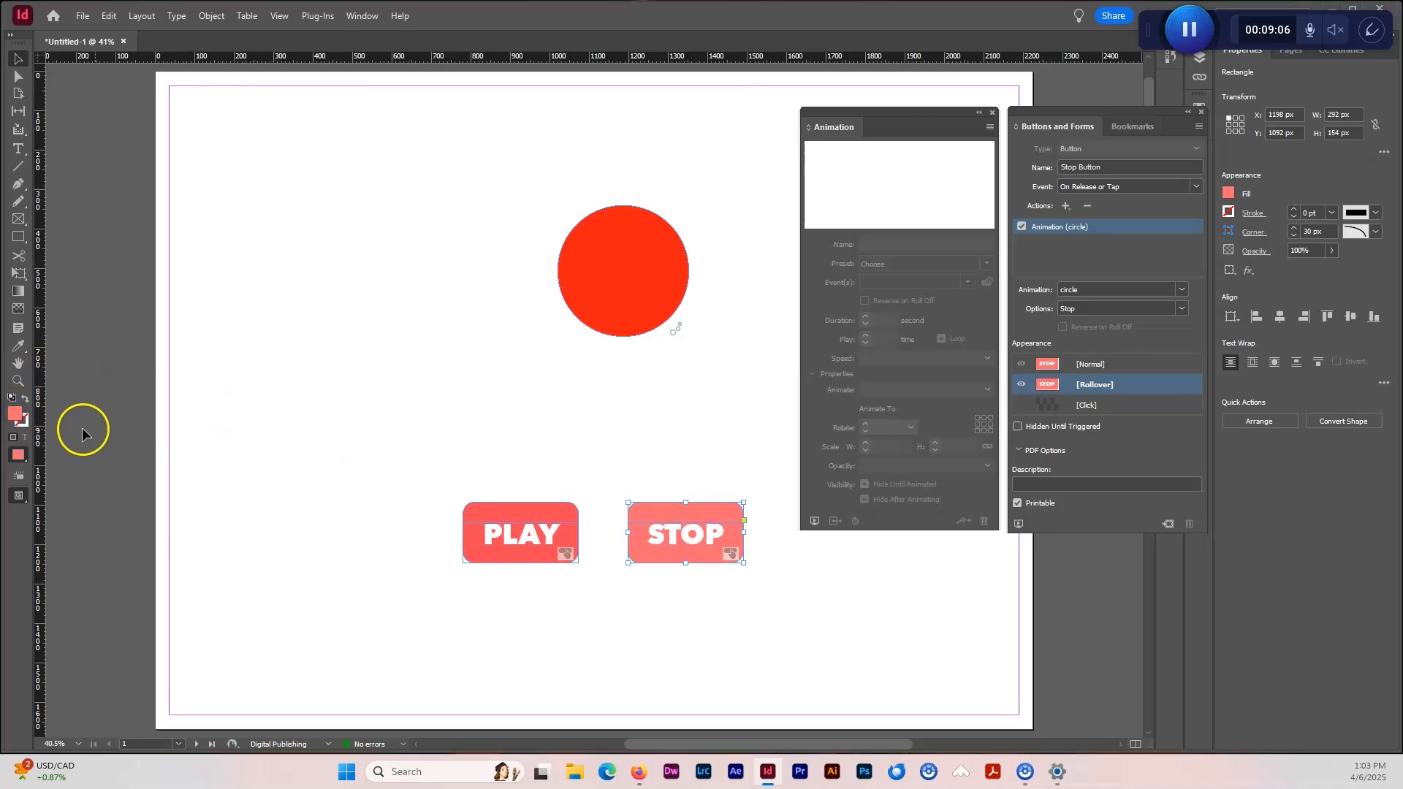
double_click(14, 414)
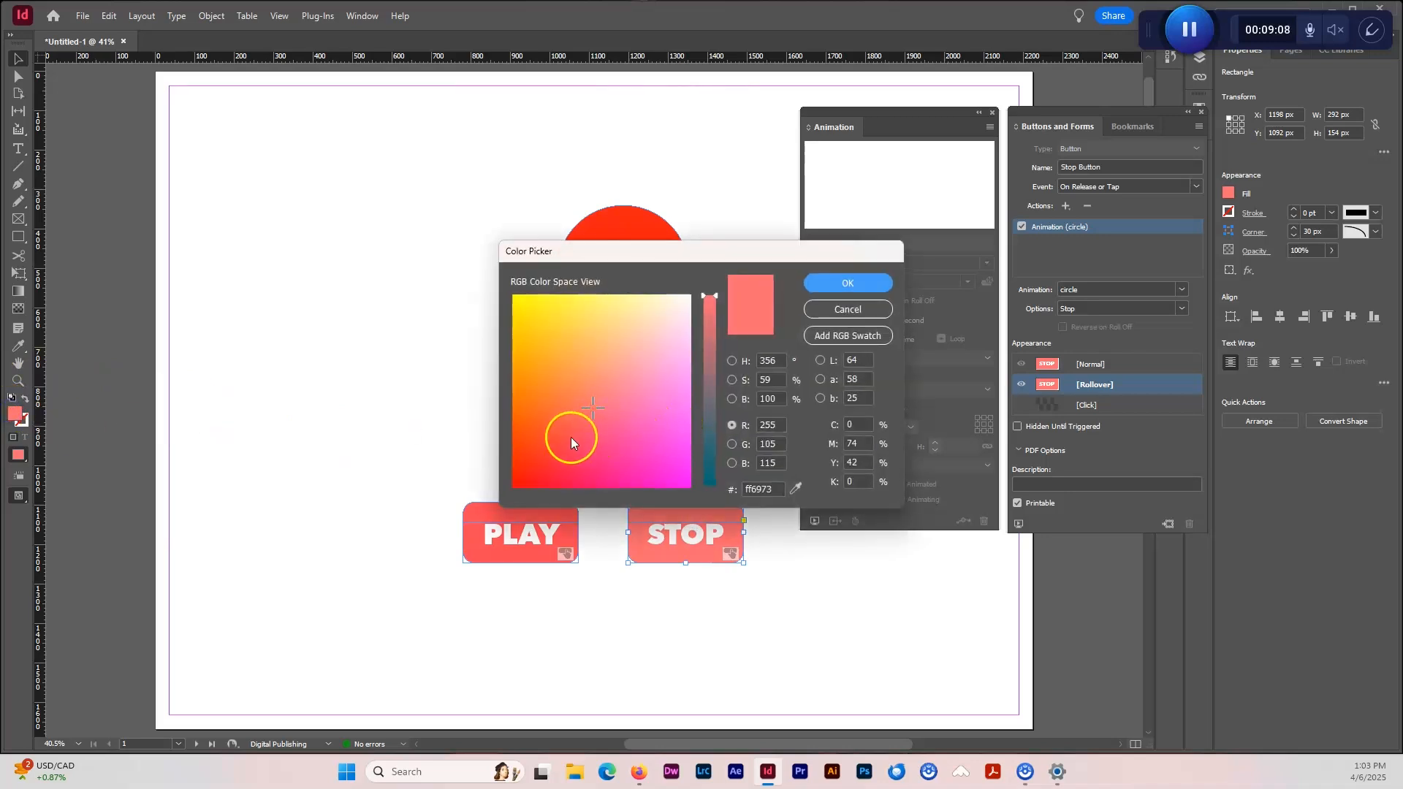
left_click(847, 283)
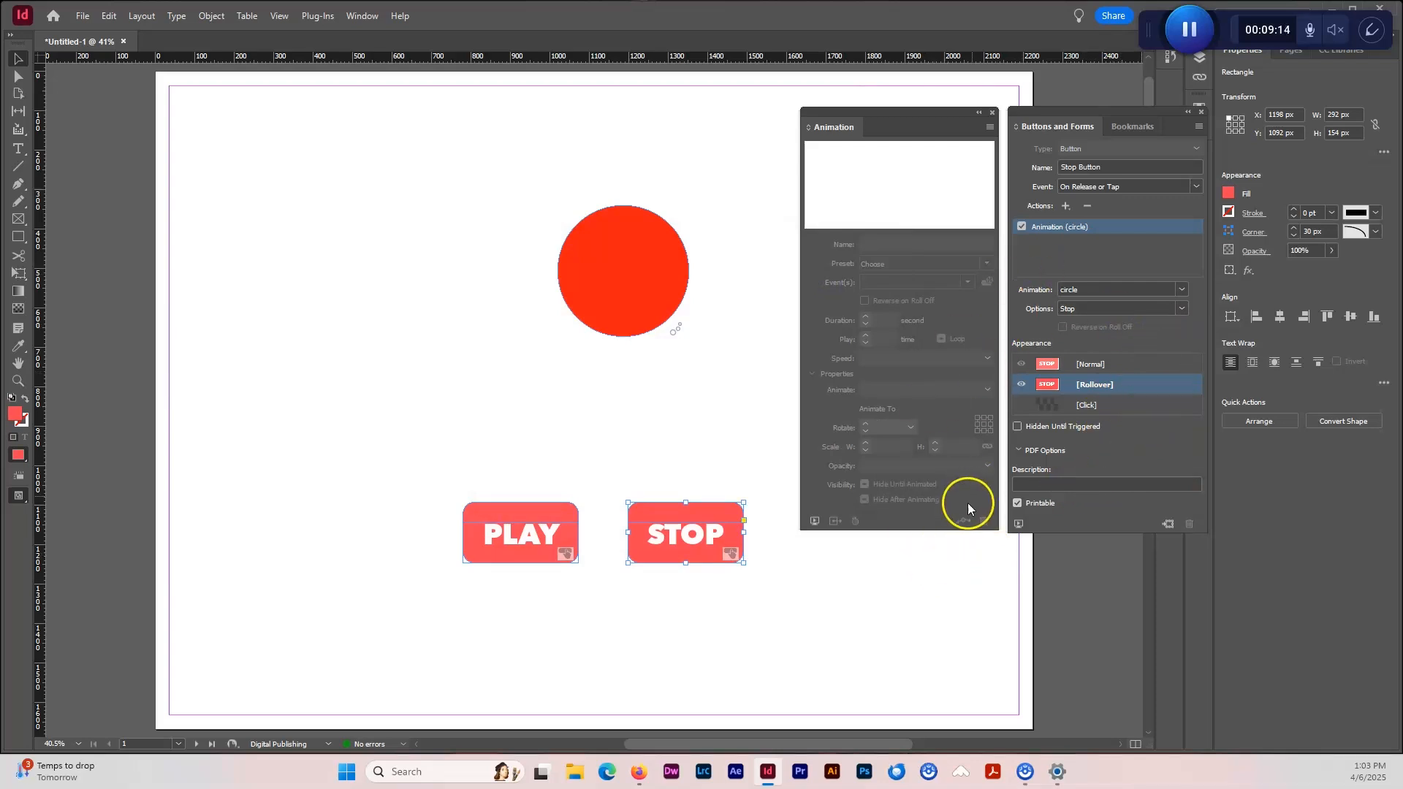
Step: Preview the page's interactivity and test the PLAY and STOP buttons repeatedly on the circle's animation, then close the preview
left_click(1019, 524)
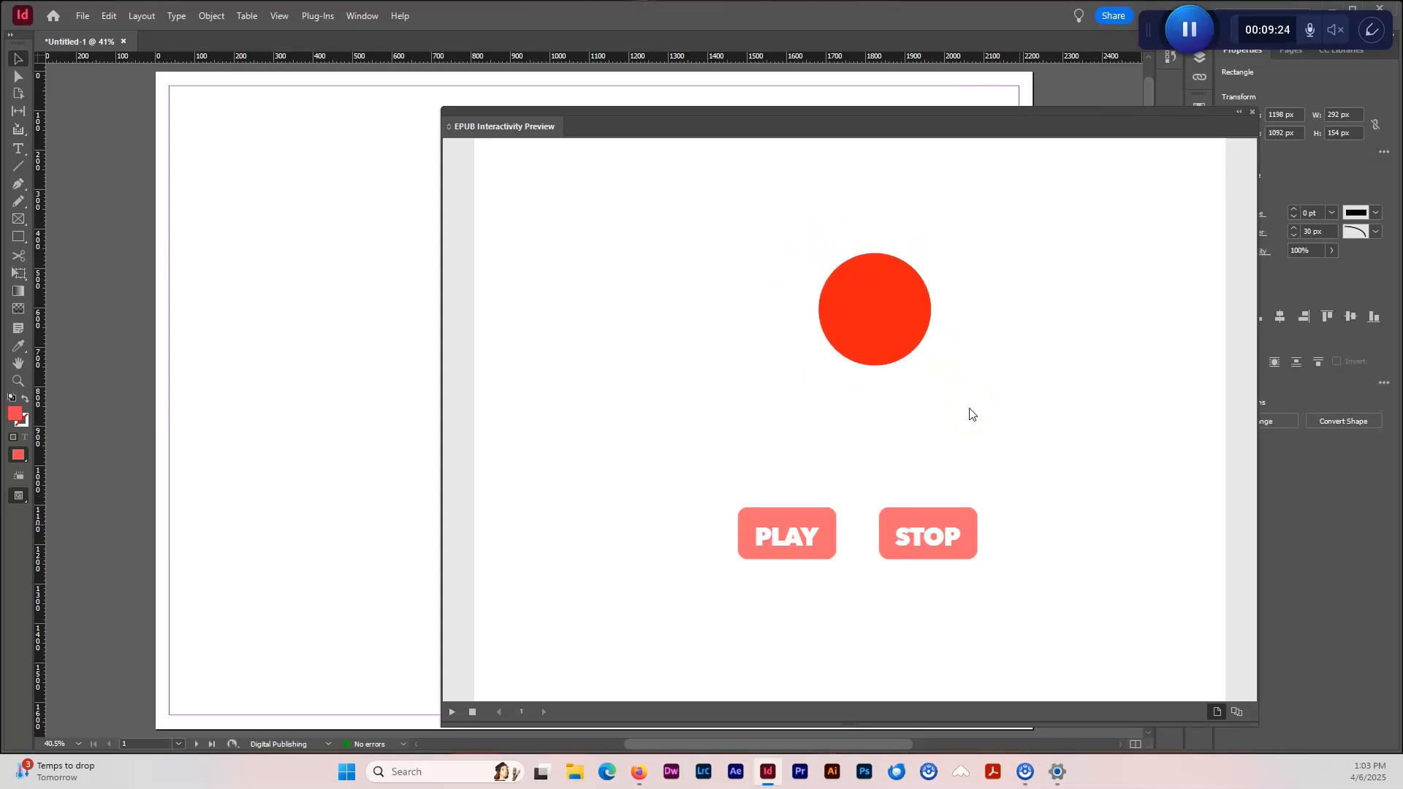
left_click(804, 526)
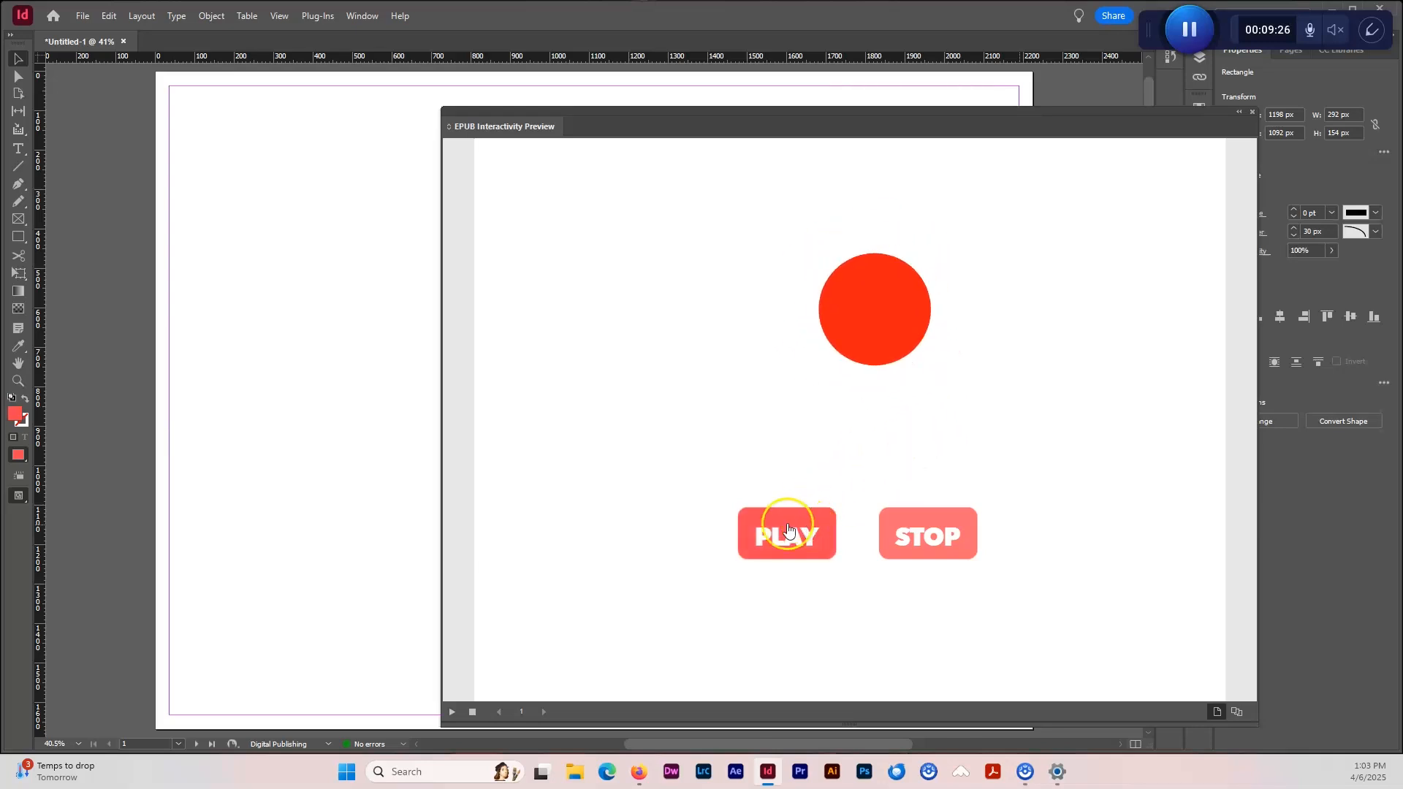
left_click(935, 521)
left_click(795, 520)
left_click(814, 530)
left_click(920, 510)
left_click(884, 526)
left_click(909, 521)
left_click(803, 533)
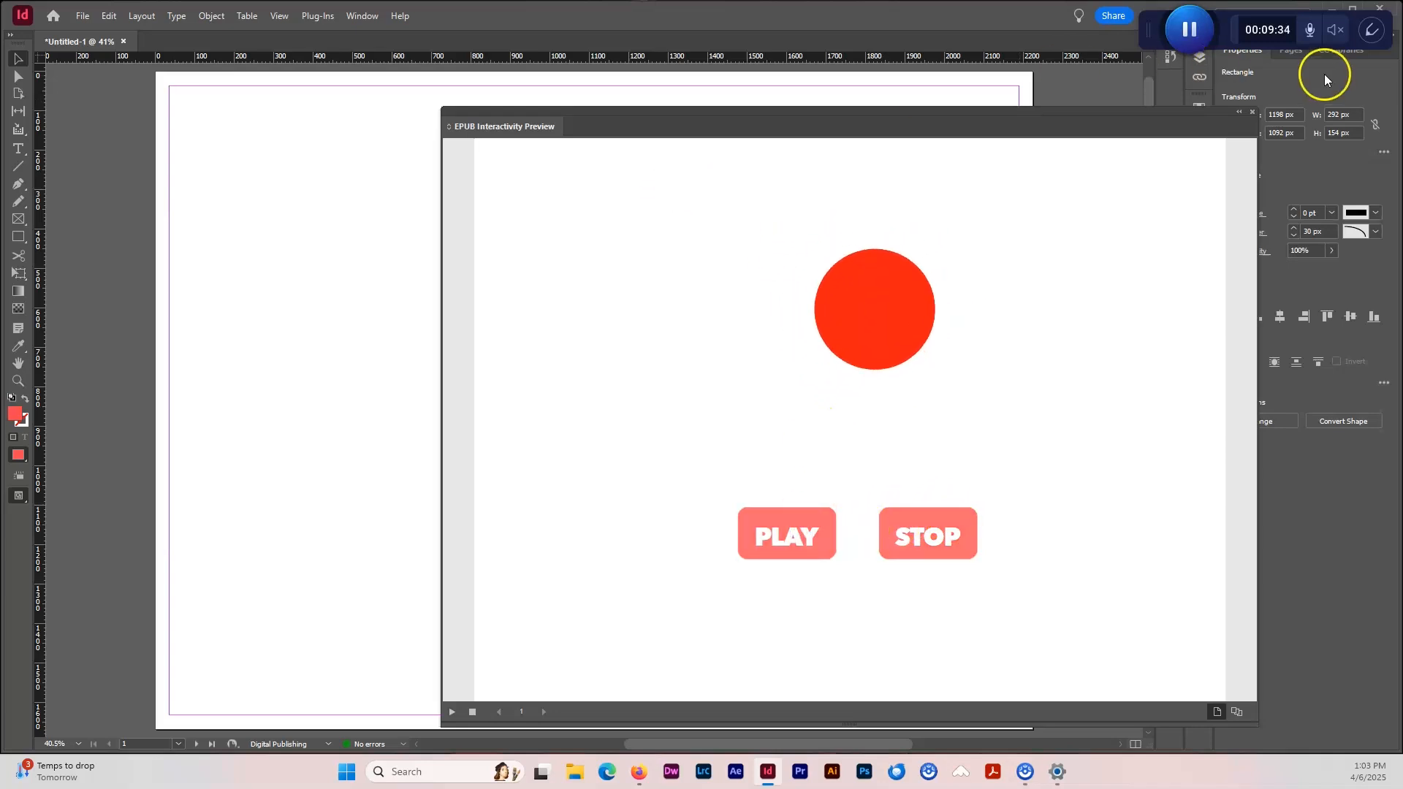
left_click(1254, 115)
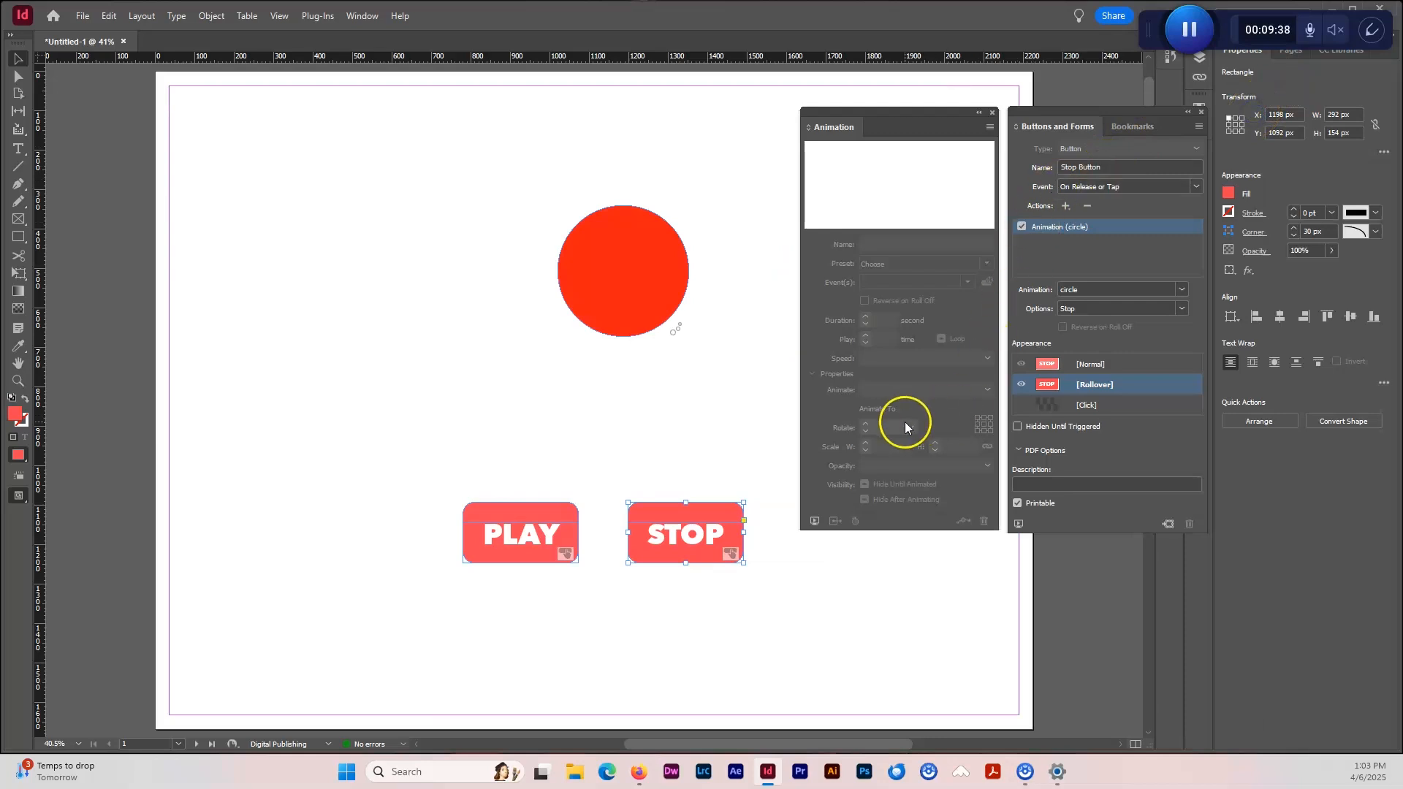
Step: Shift the circle slightly left to X 992 px, Y 342 px, and remove On Page Load from its animation events
left_click(643, 301)
left_click_drag(651, 294, 641, 298)
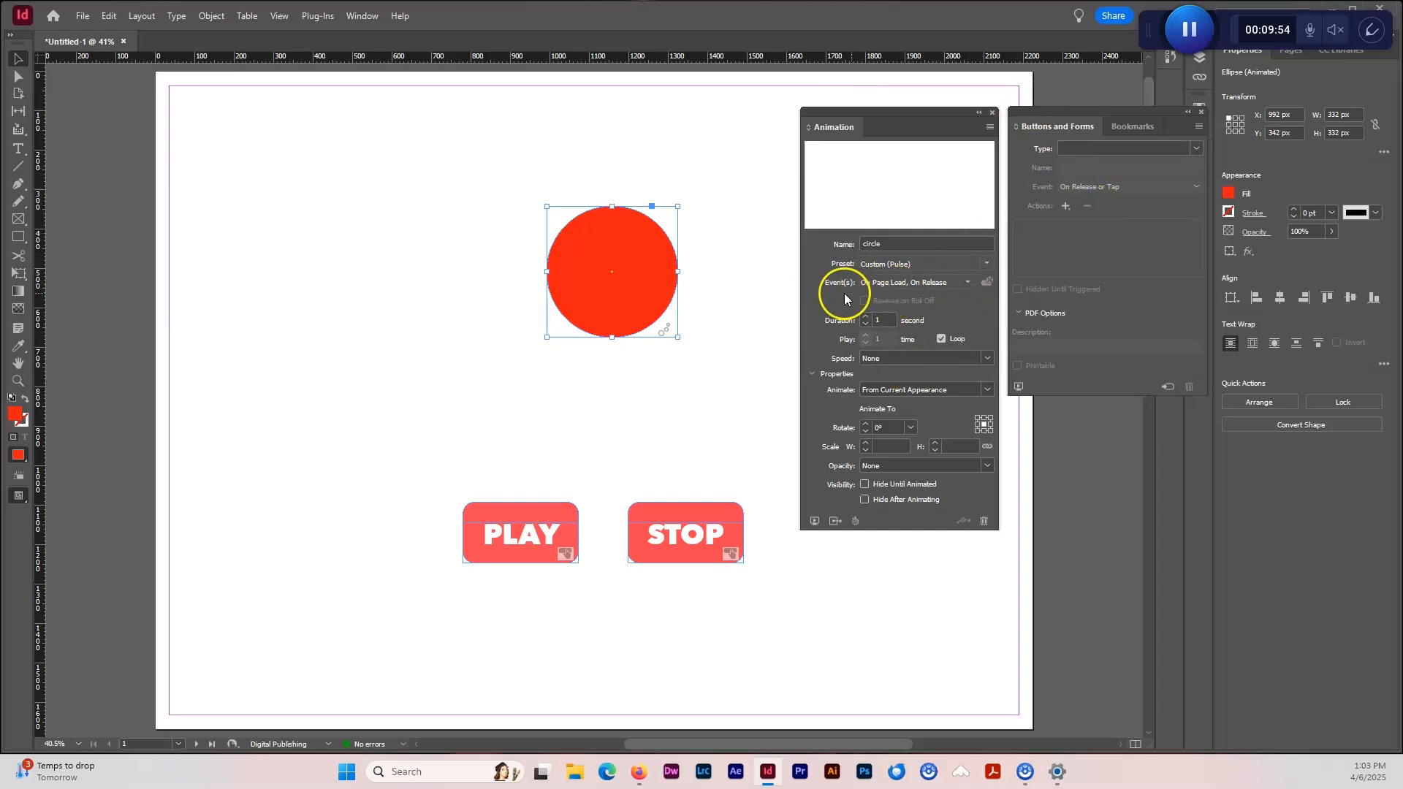
left_click(968, 282)
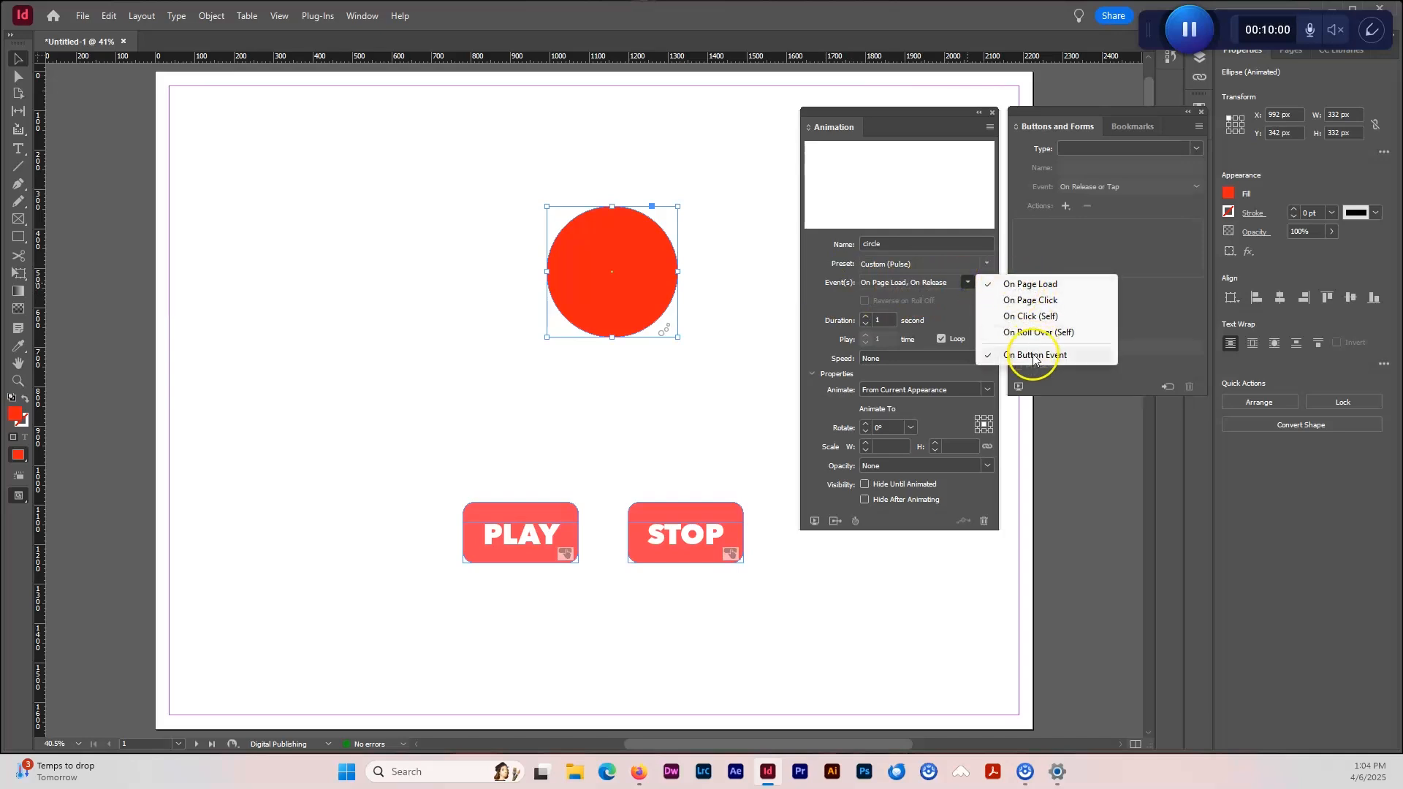
left_click(1022, 291)
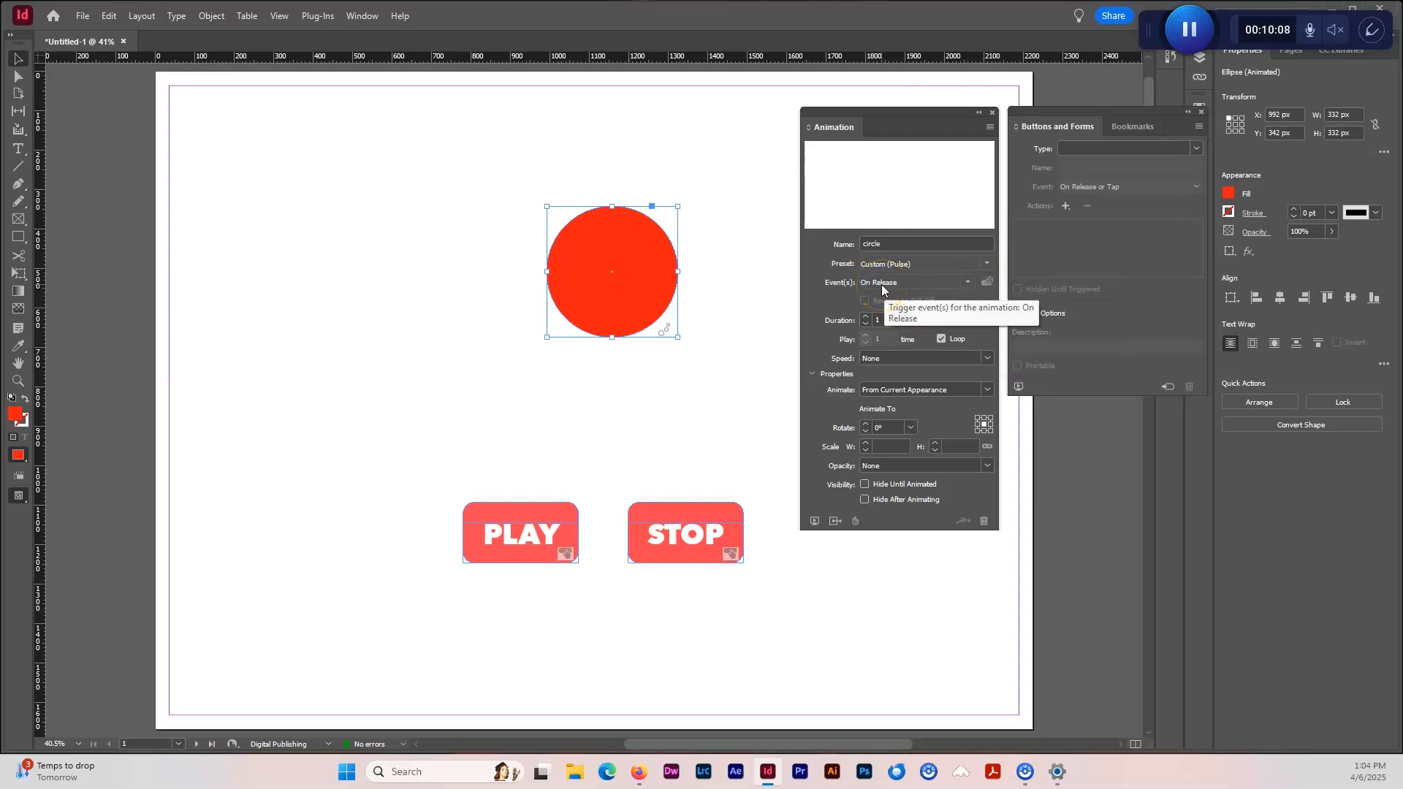
Step: Preview the page again to check that the circle's pulse responds only to the PLAY and STOP buttons, and close the preview
left_click(816, 522)
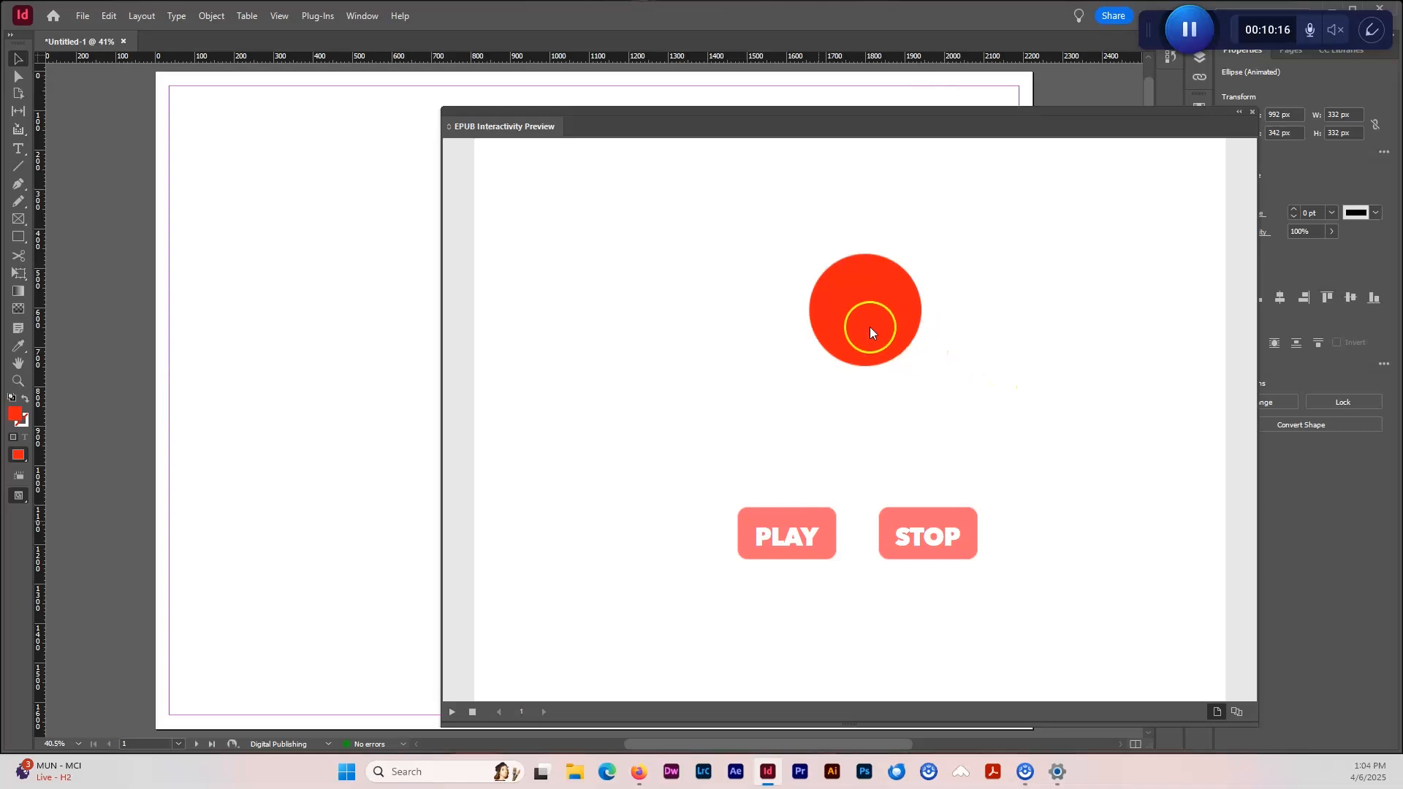
left_click(793, 528)
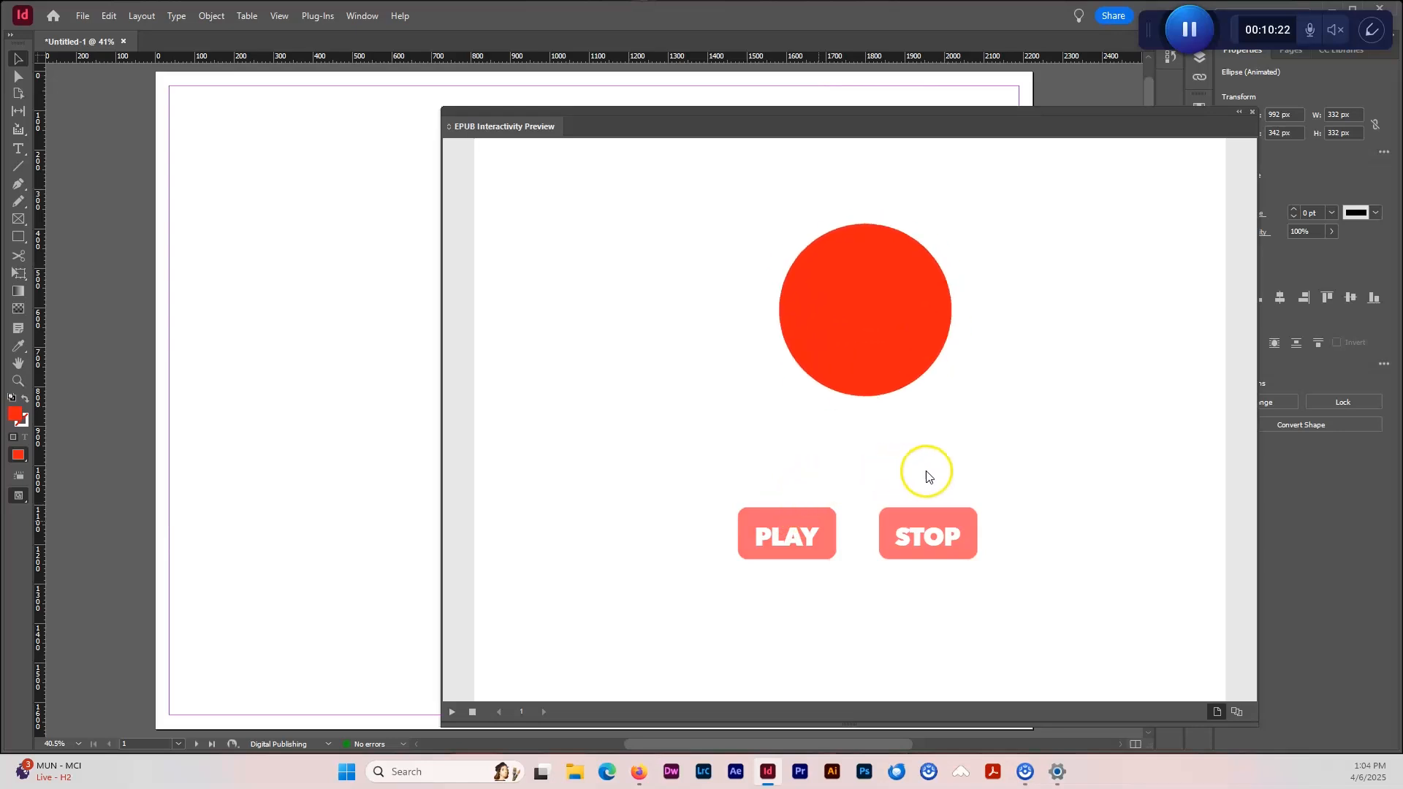
left_click(948, 525)
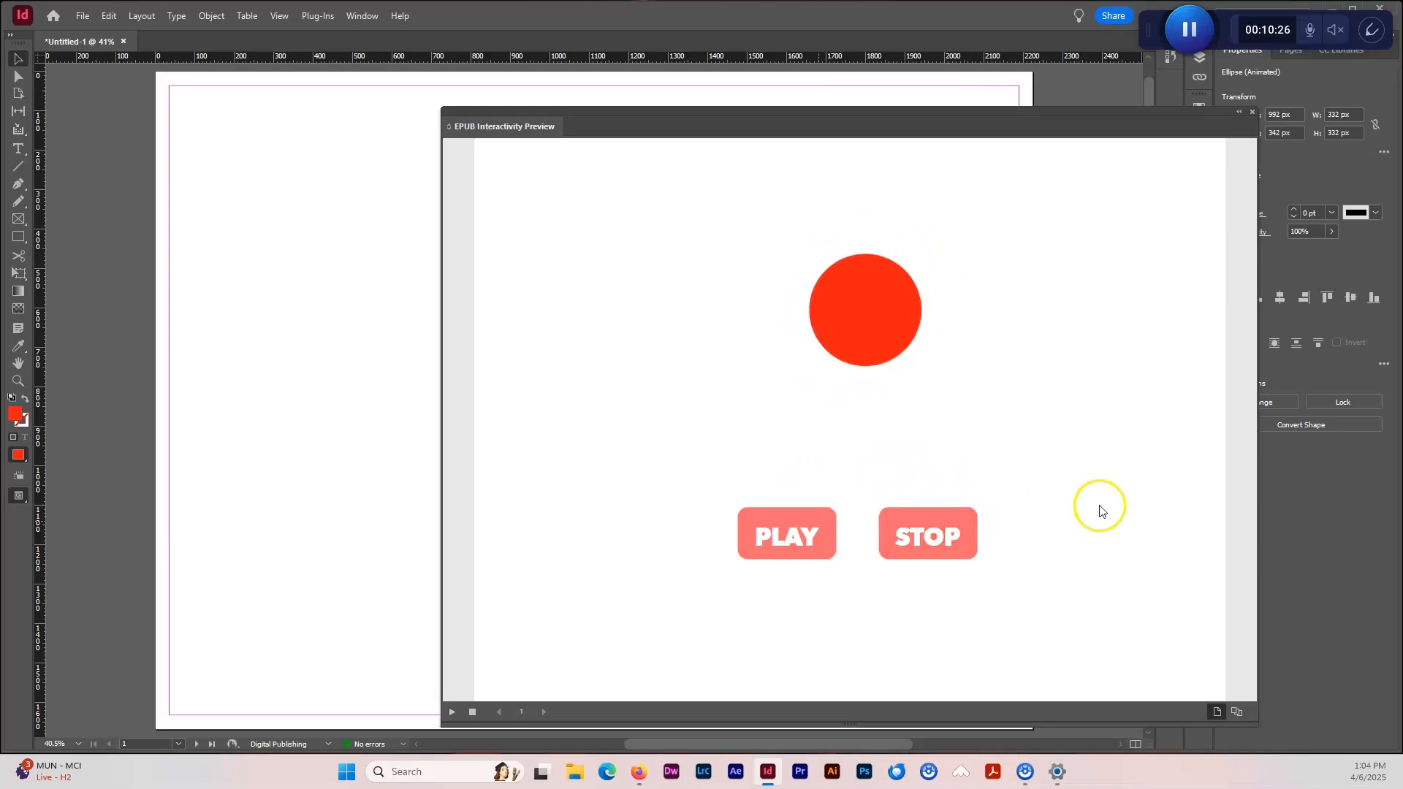
left_click(948, 526)
left_click(827, 541)
left_click(949, 545)
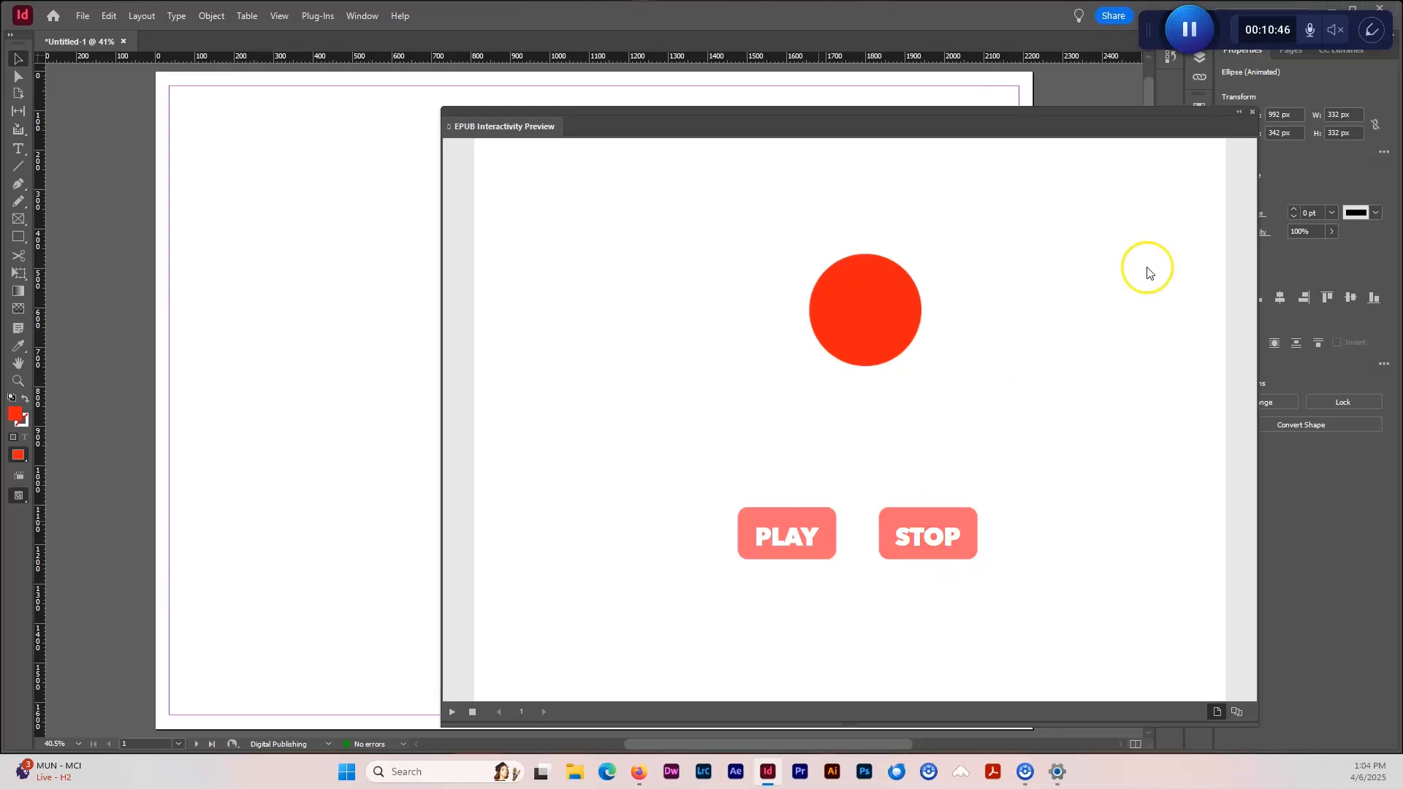
left_click(1253, 112)
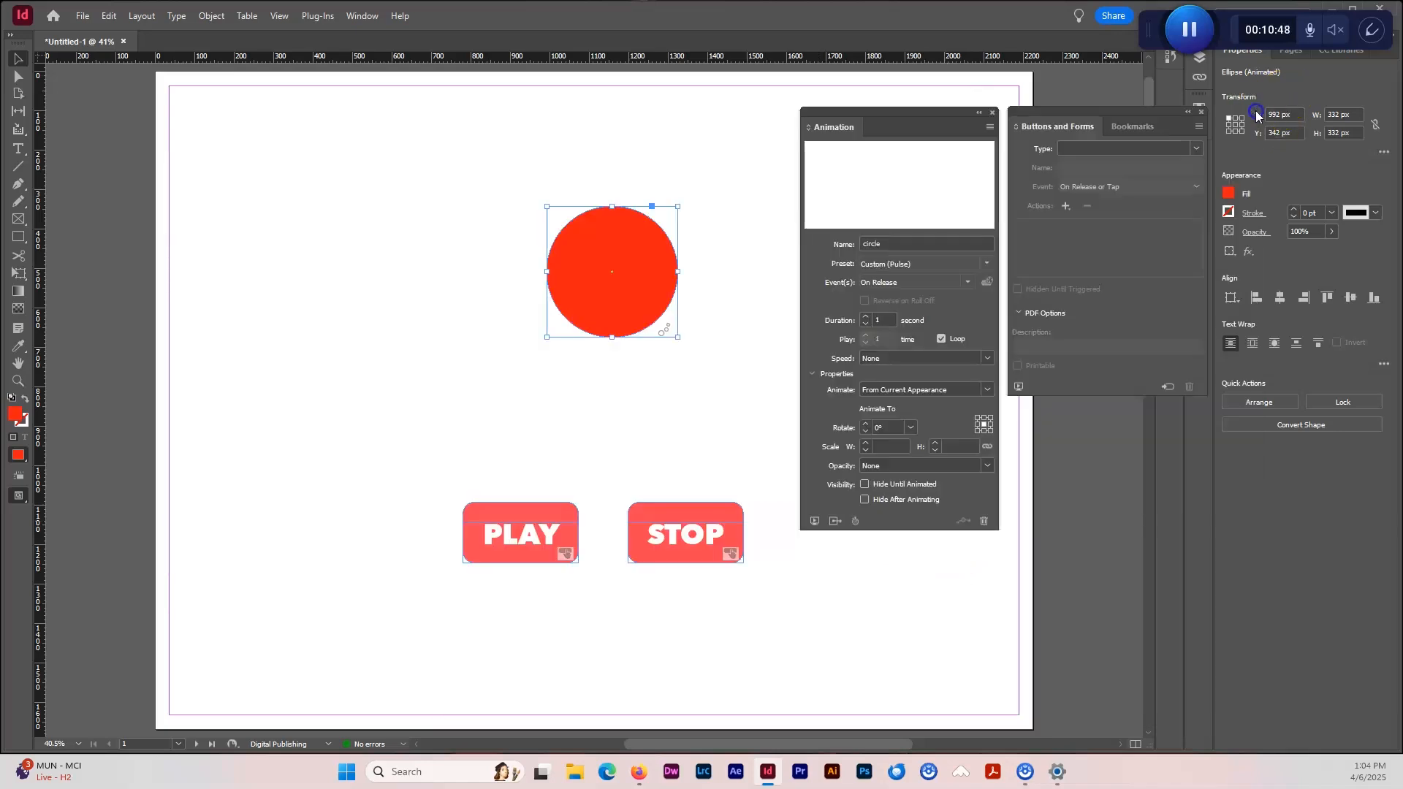